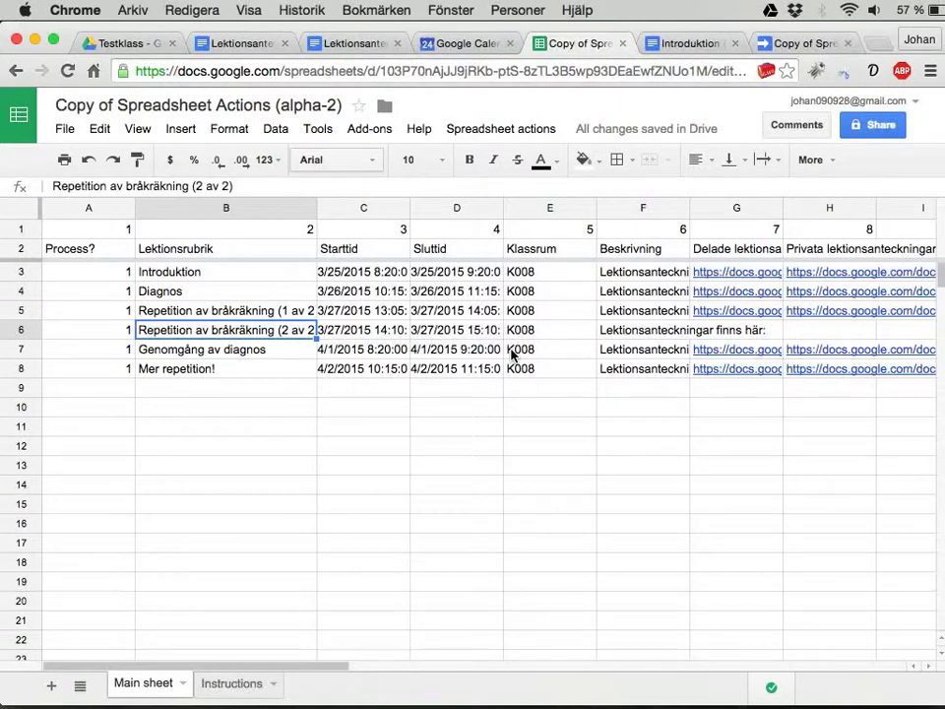
# Step: Switch to Google Calendar's March 2015 month view showing lesson events like Introduktion and Diagnos
pyautogui.click(462, 43)
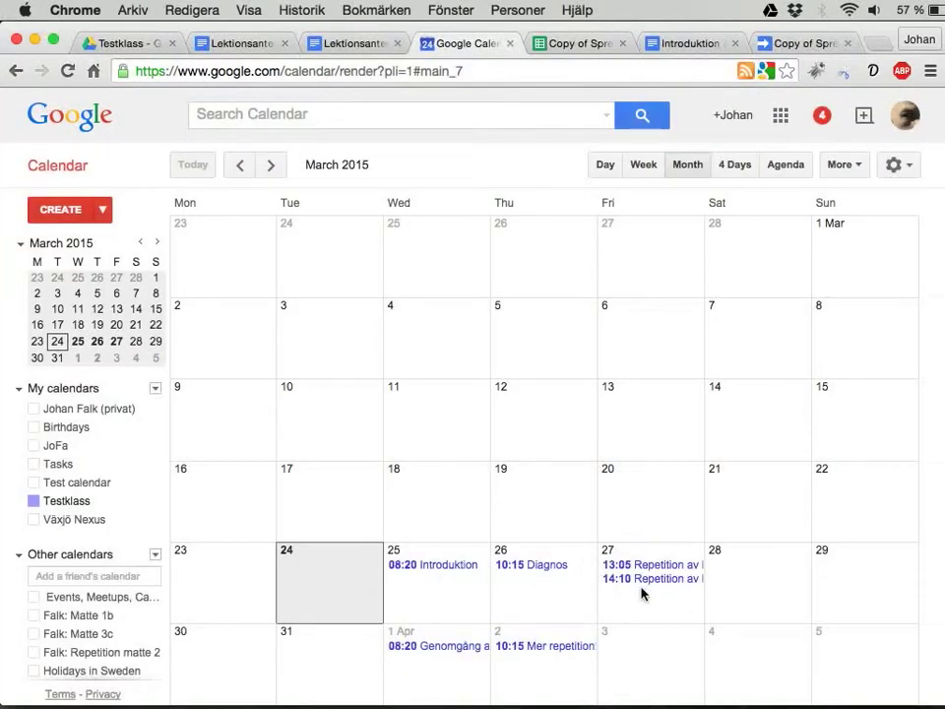
# Step: Return to the 'Copy of Spreadsheet Actions (alpha-2)' sheet with its lesson note links
pyautogui.click(586, 44)
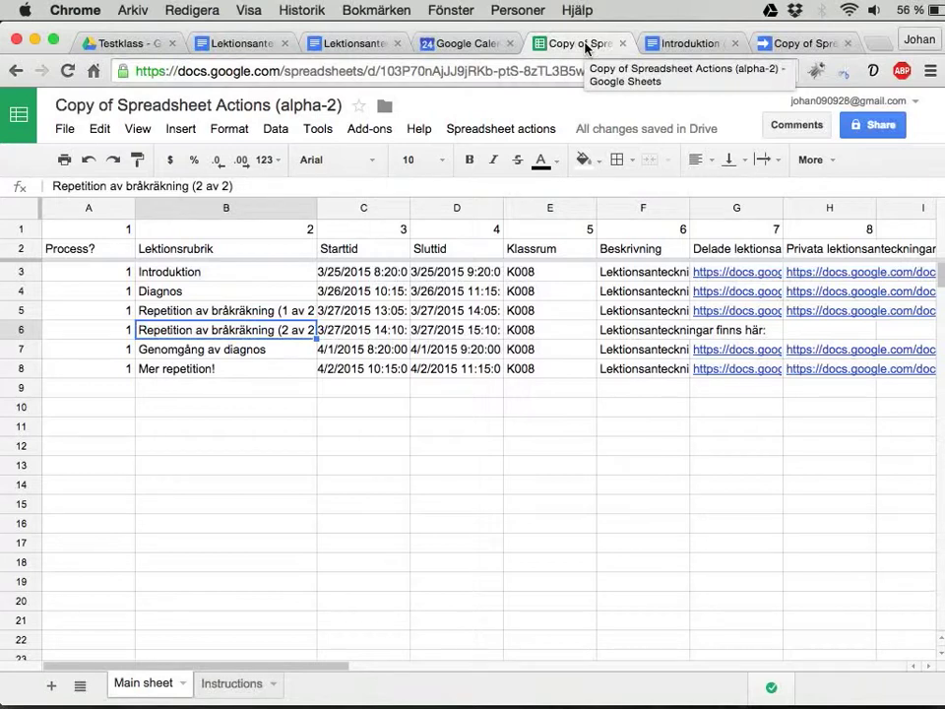
pyautogui.click(719, 280)
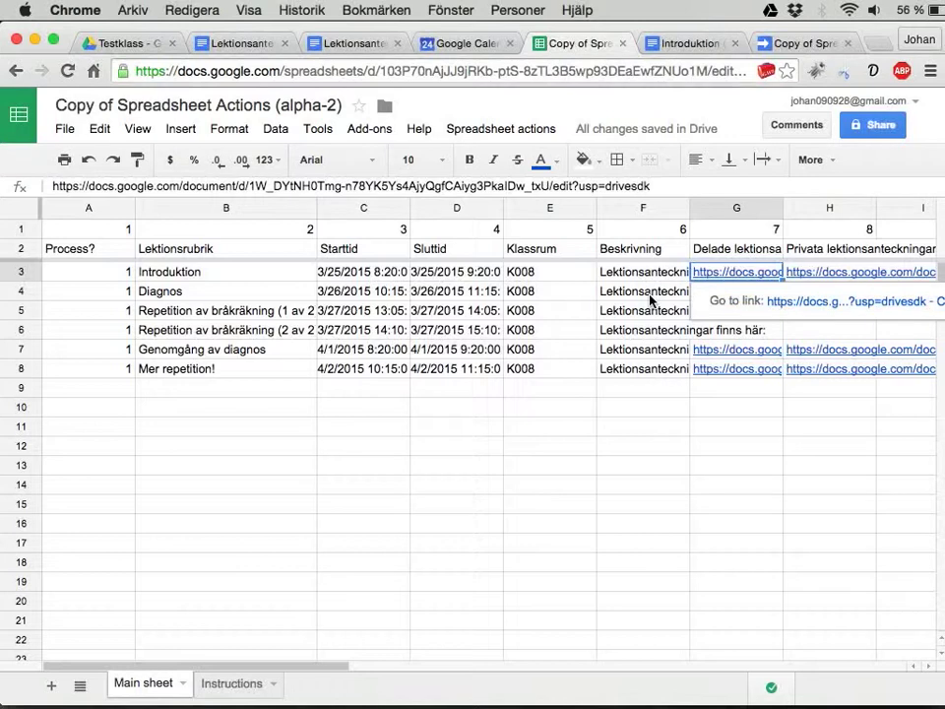
pyautogui.click(726, 253)
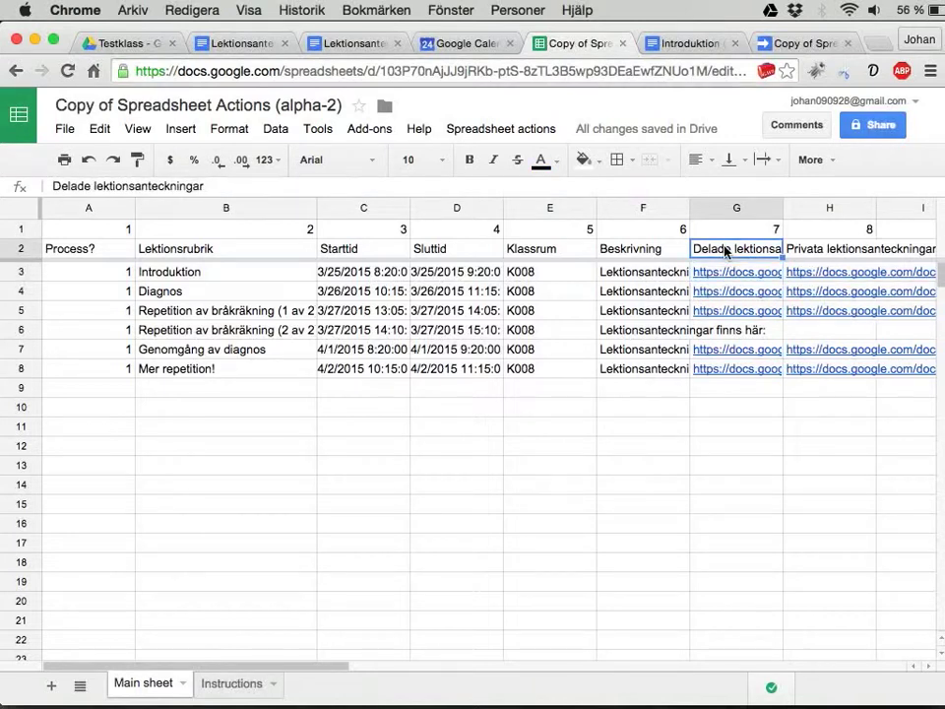
pyautogui.press('Down')
pyautogui.hotkey('shift', 'Down')
pyautogui.hotkey('shift', 'Down')
pyautogui.hotkey('shift', 'Down')
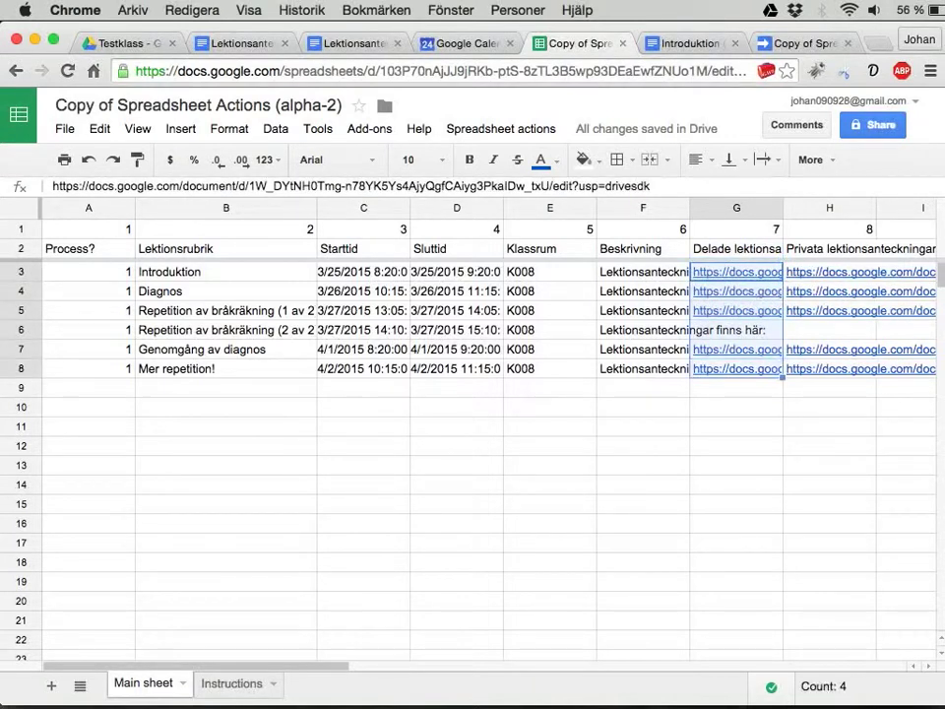
pyautogui.press('Left')
pyautogui.press('Left')
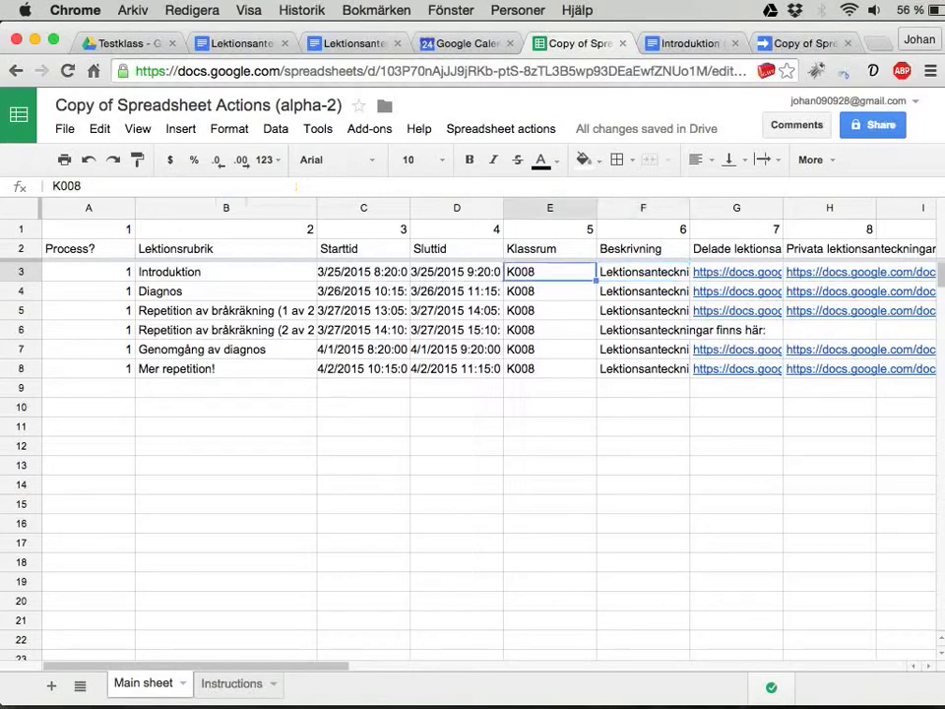
pyautogui.press('Left')
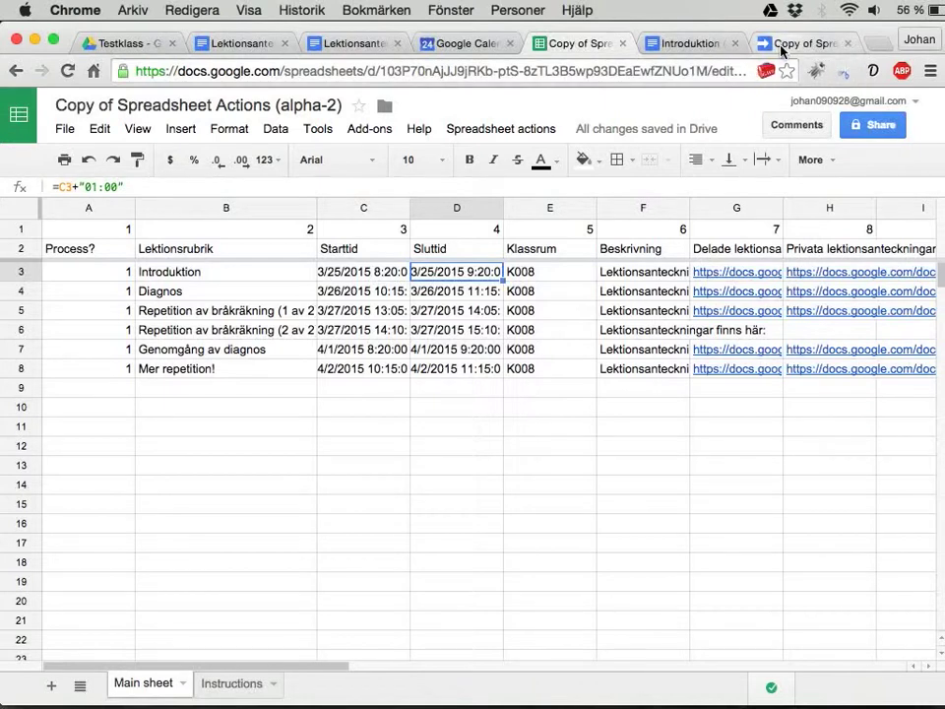
pyautogui.click(519, 132)
pyautogui.moveTo(517, 166)
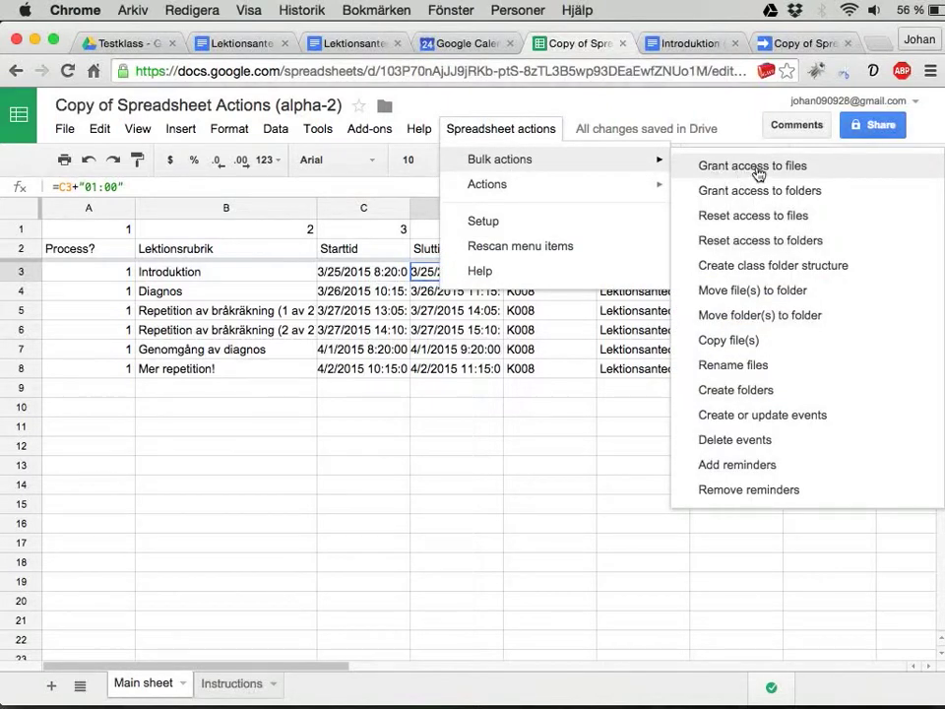
pyautogui.click(382, 390)
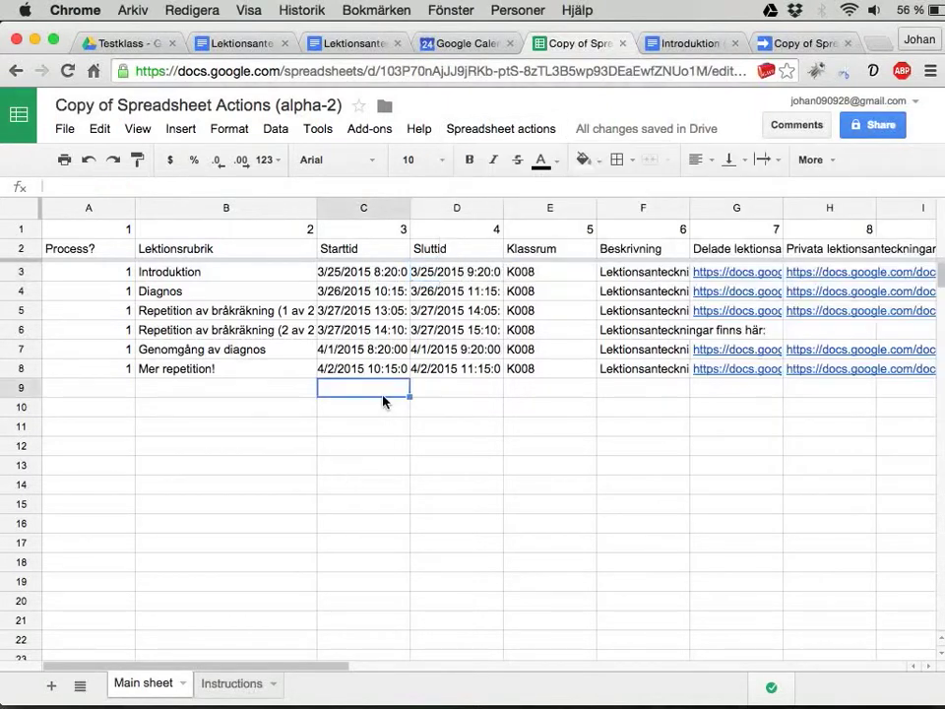
pyautogui.click(793, 44)
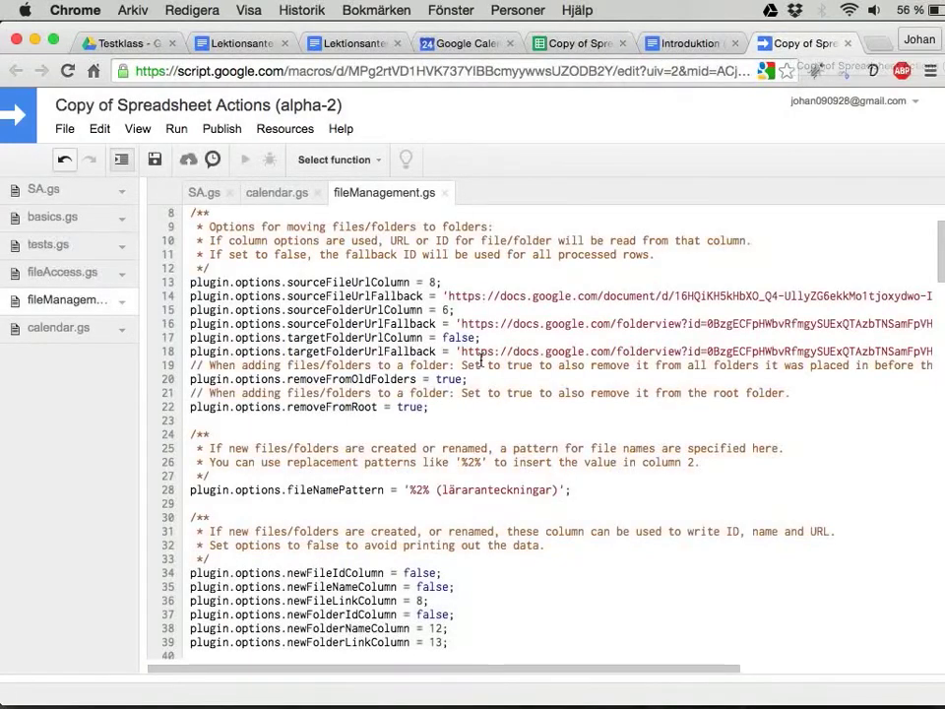
pyautogui.click(53, 279)
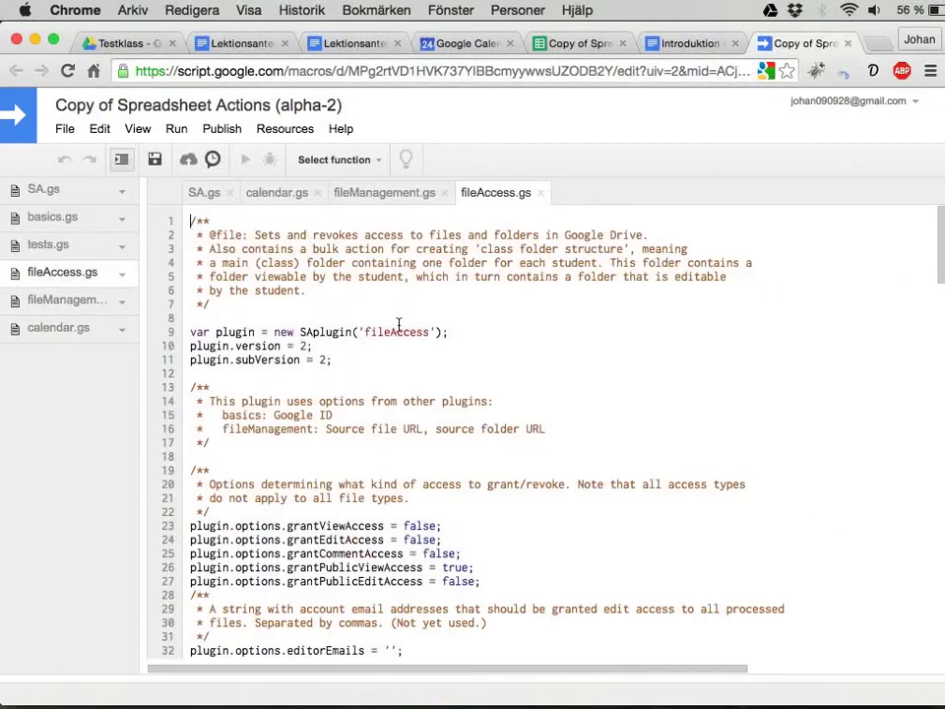
pyautogui.scroll(-2, 322, 399)
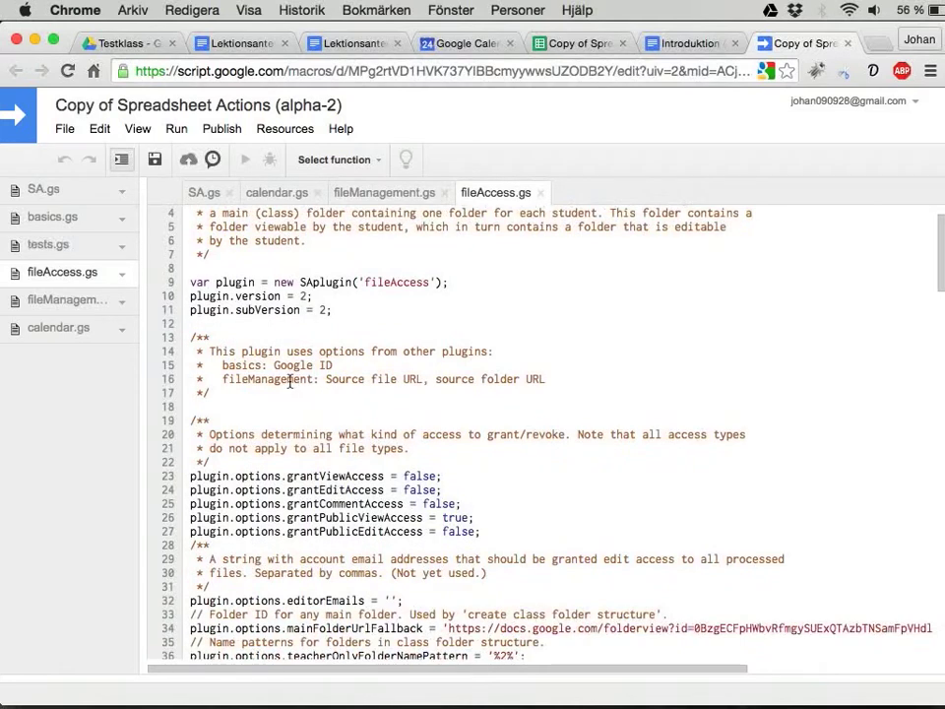
pyautogui.tripleClick(270, 380)
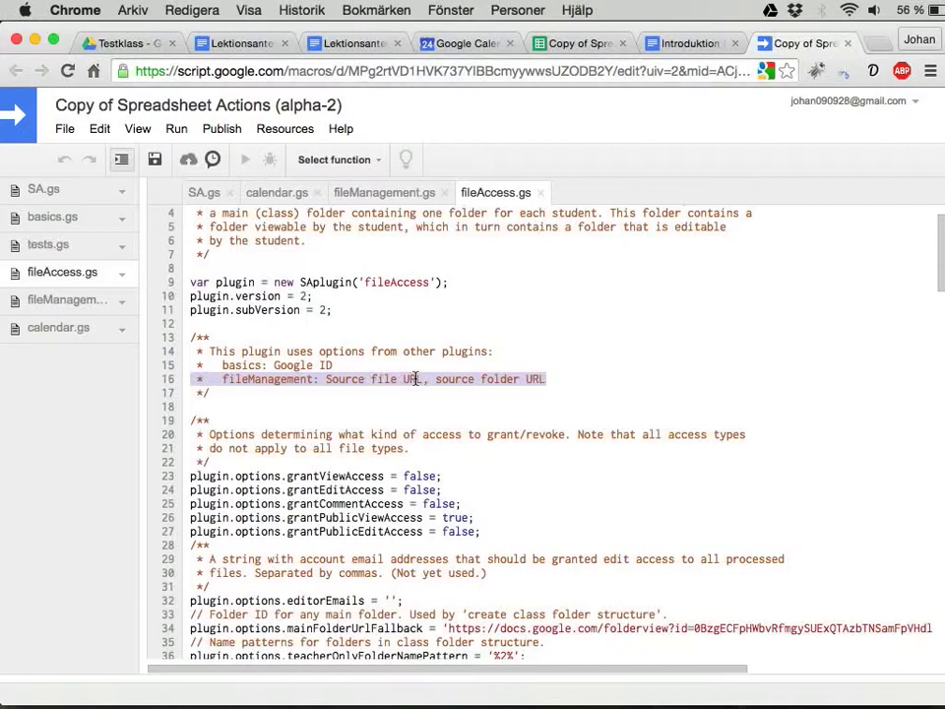
pyautogui.click(386, 195)
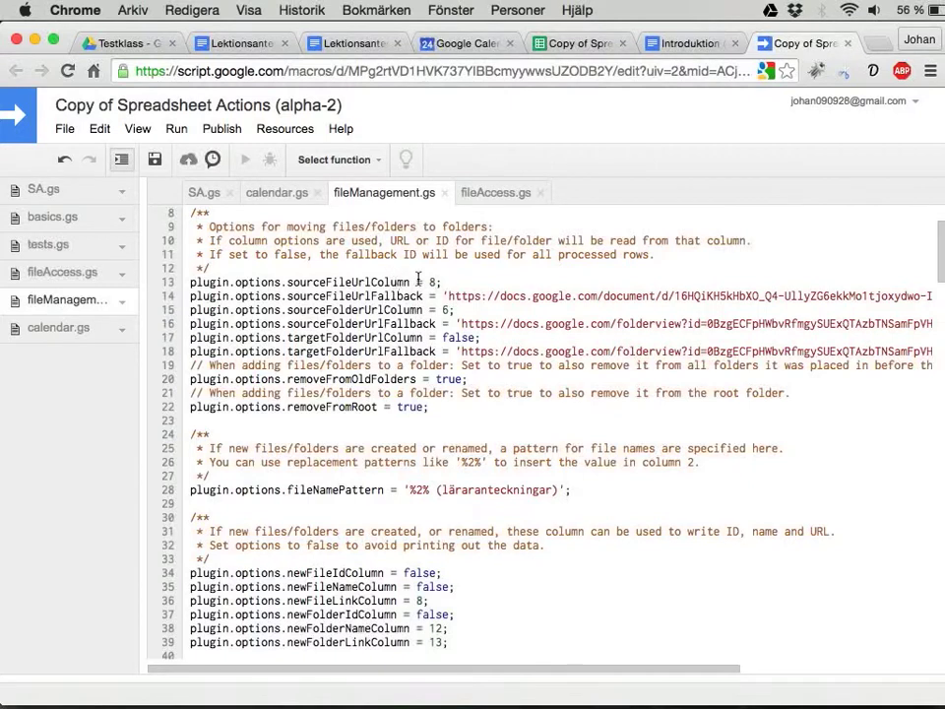
pyautogui.press('super+alt+Left')
pyautogui.press('super+alt+Left')
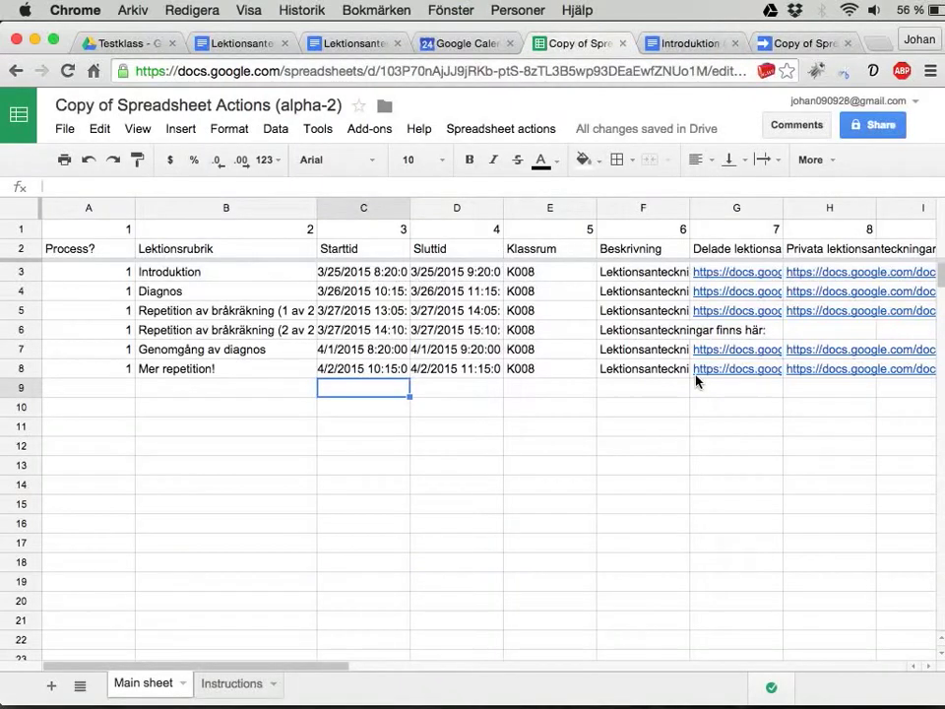
# Step: Change sourceFileUrlColumn in fileManagement.gs from 8 to 7 and save the script
pyautogui.click(751, 230)
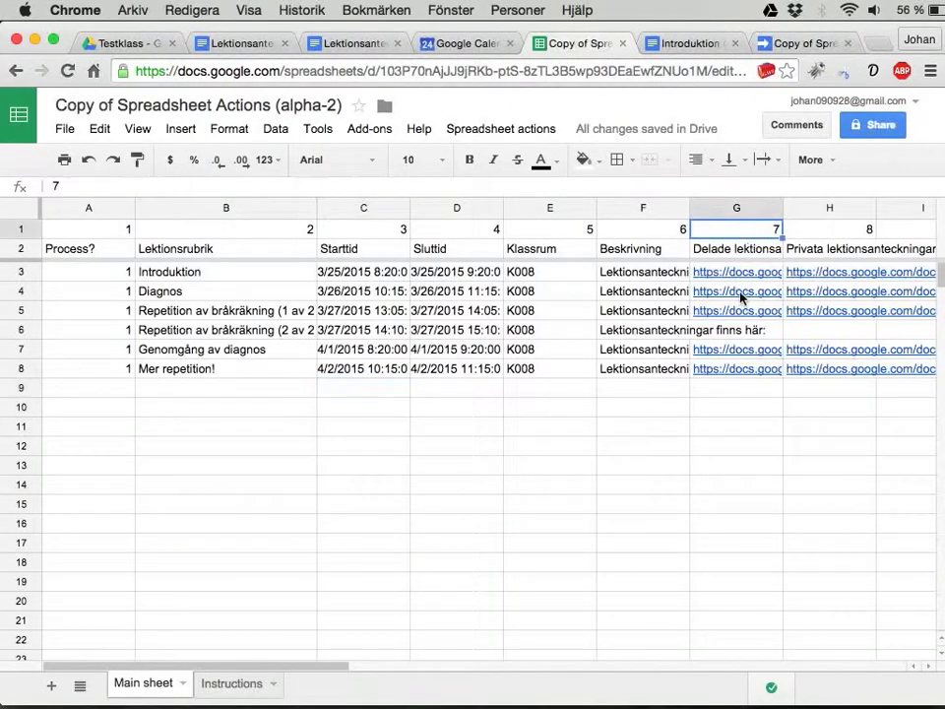
pyautogui.click(796, 43)
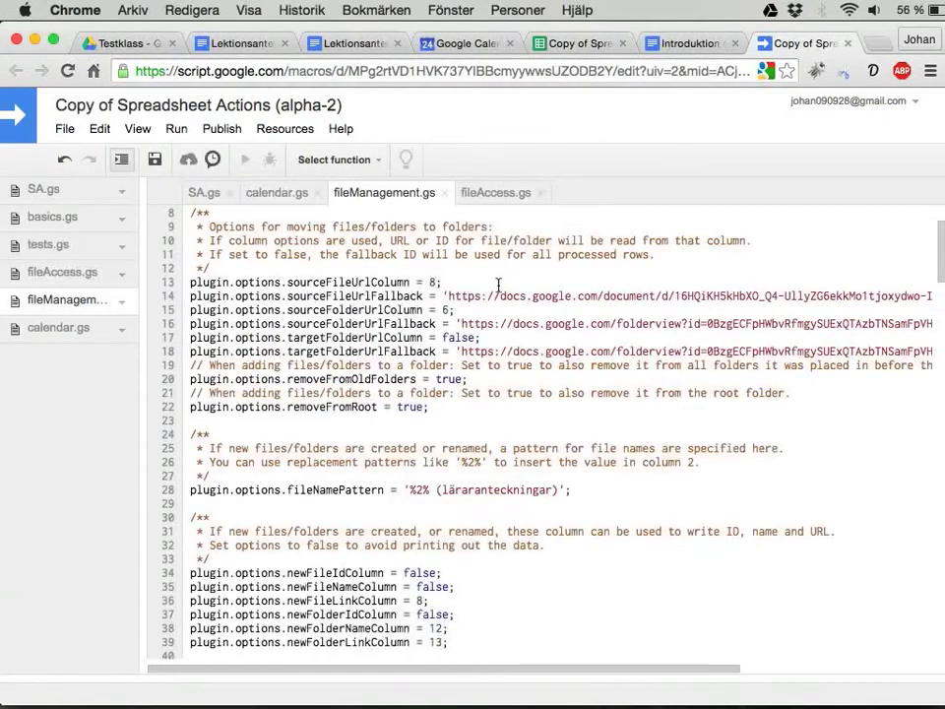
pyautogui.press('BackSpace')
pyautogui.write('7')
pyautogui.hotkey('ctrl', 's')
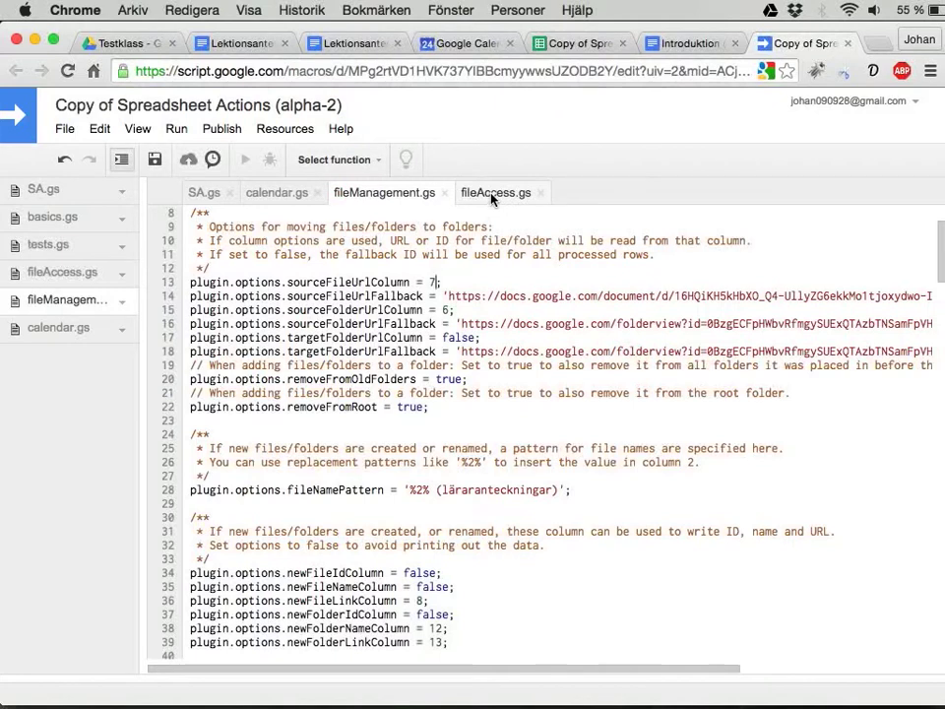
# Step: Review fileAccess.gs grant options: view, edit and comment false, public view true
pyautogui.click(494, 194)
pyautogui.scroll(-2, 503, 406)
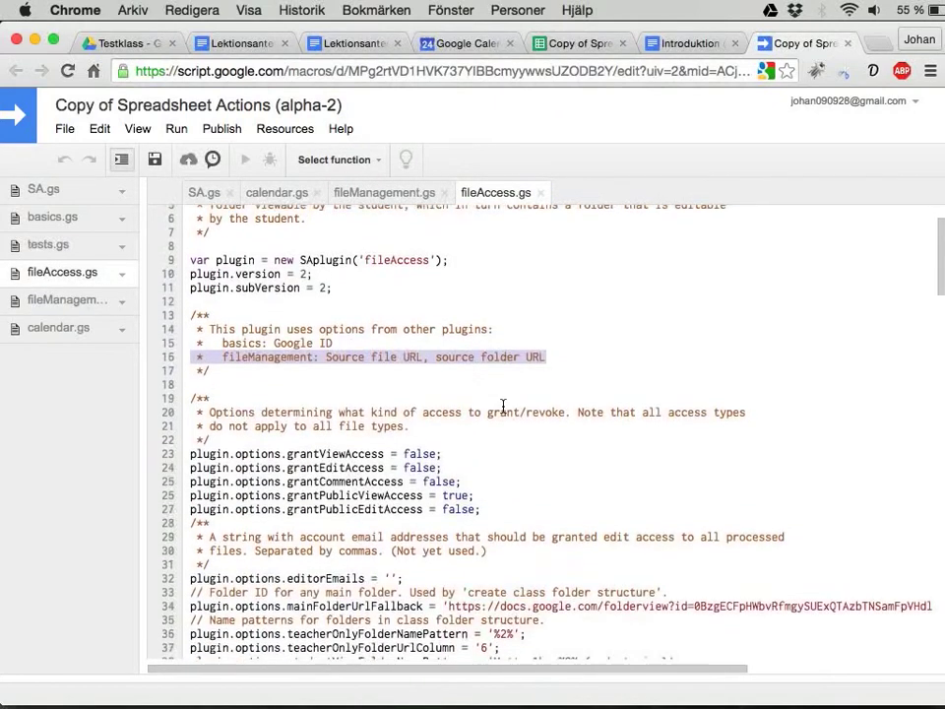
pyautogui.click(416, 412)
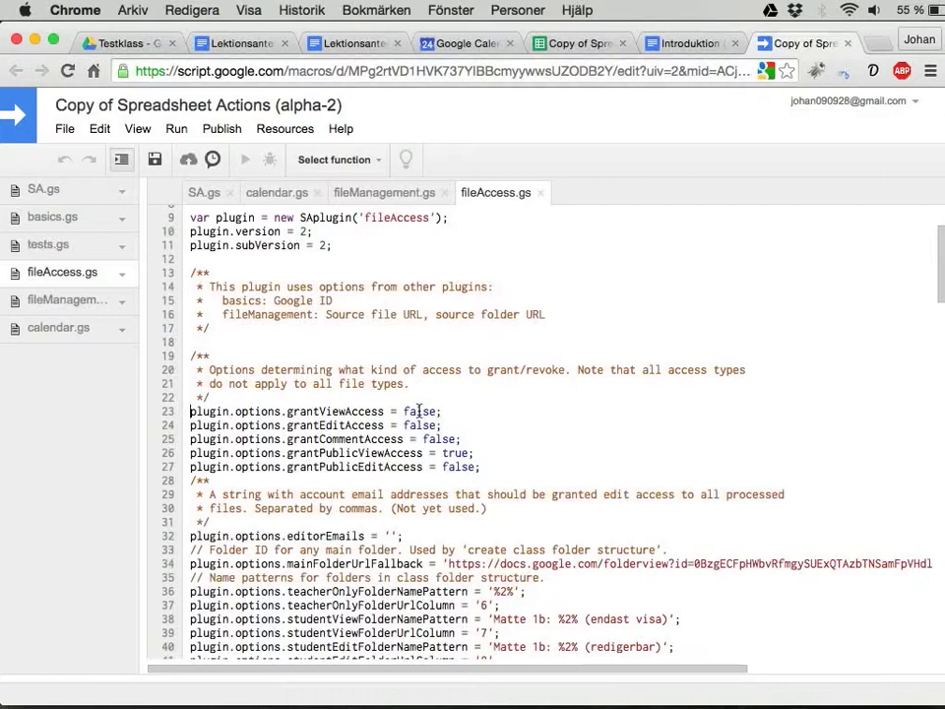
pyautogui.doubleClick(420, 412)
pyautogui.doubleClick(420, 425)
pyautogui.doubleClick(444, 439)
pyautogui.click(363, 453)
pyautogui.doubleClick(453, 453)
# Step: Glance over the Introduktion notes Doc heading, then go back to the lesson spreadsheet
pyautogui.click(668, 46)
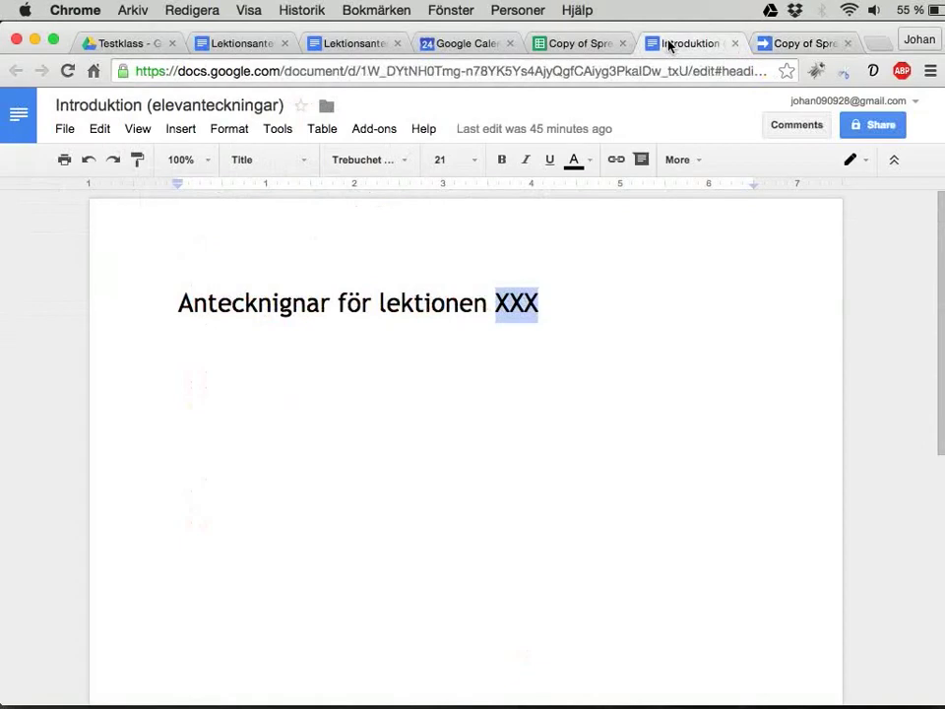
pyautogui.click(659, 310)
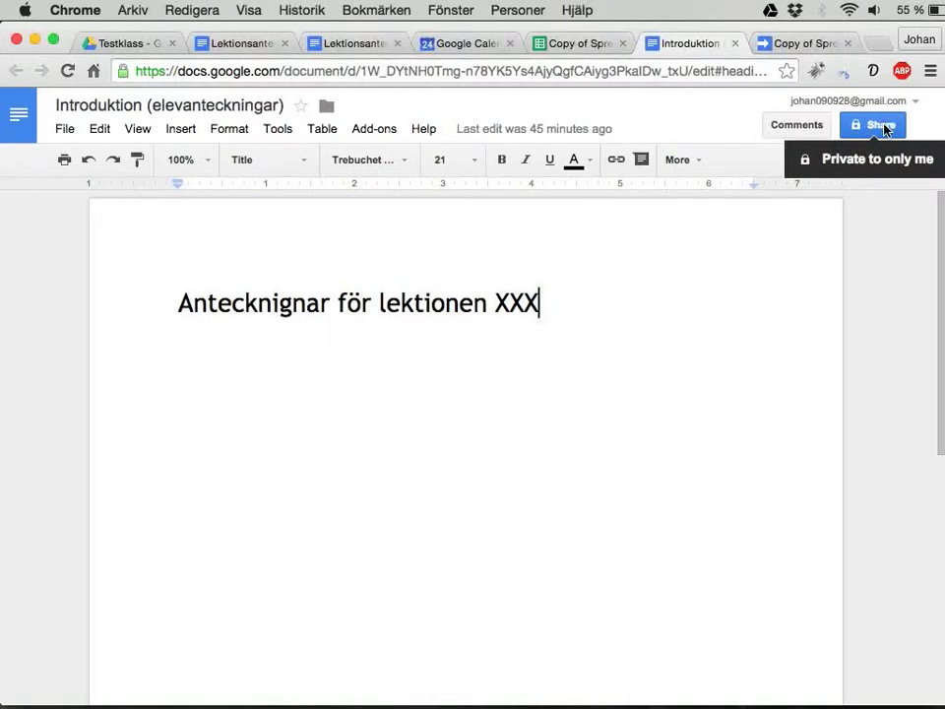
pyautogui.click(586, 48)
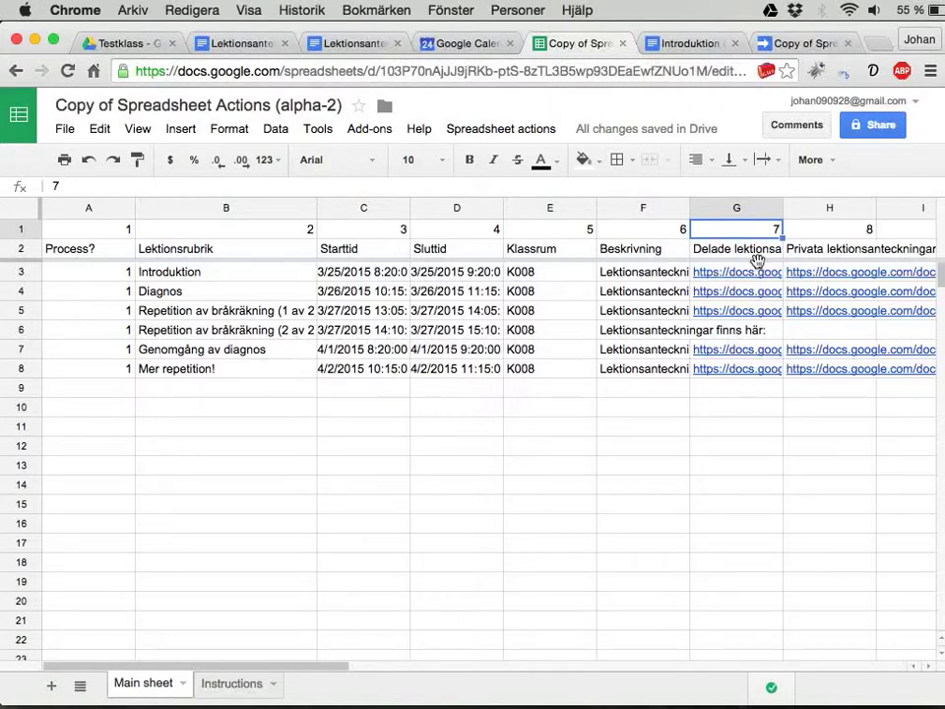
# Step: Clear the Process? flag in A6 so the second Repetition av bråkräkning lesson is skipped
pyautogui.moveTo(749, 387); pyautogui.dragTo(747, 248)
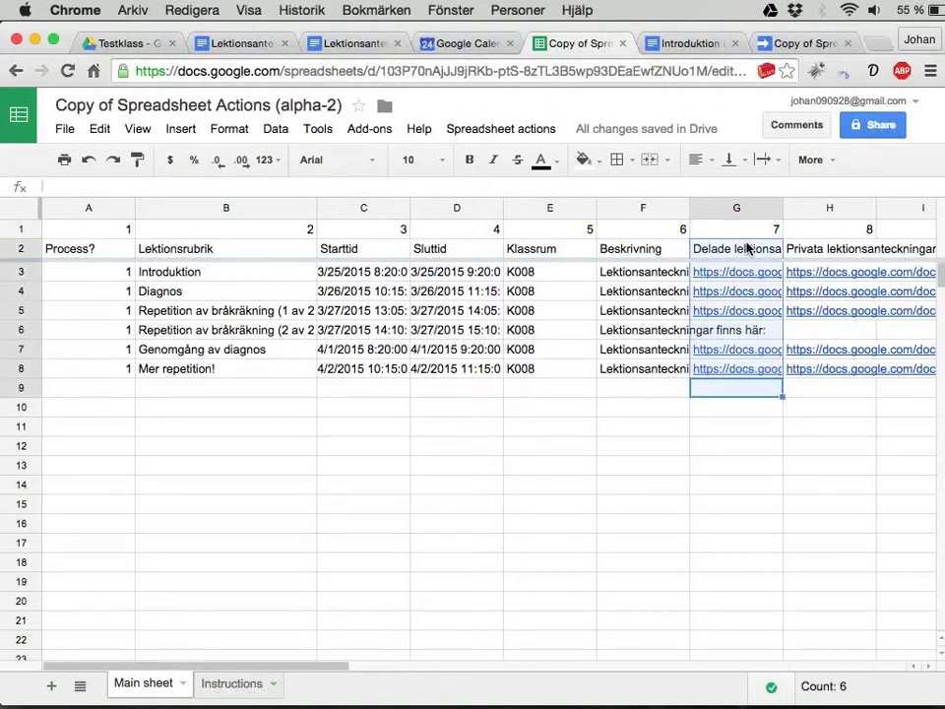
pyautogui.click(559, 334)
pyautogui.press('Home')
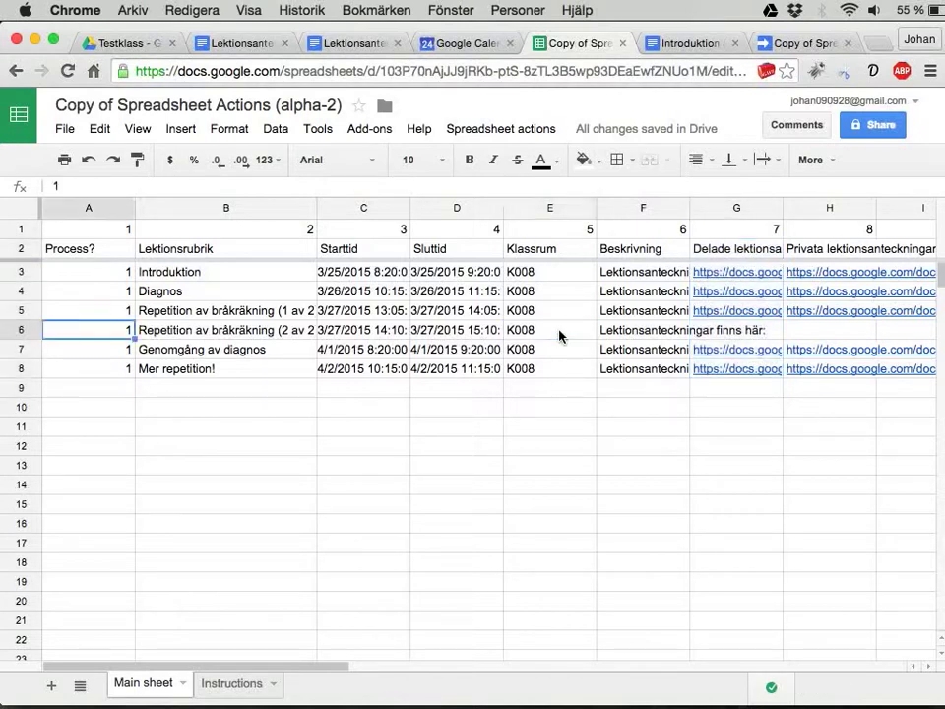
pyautogui.press('Delete')
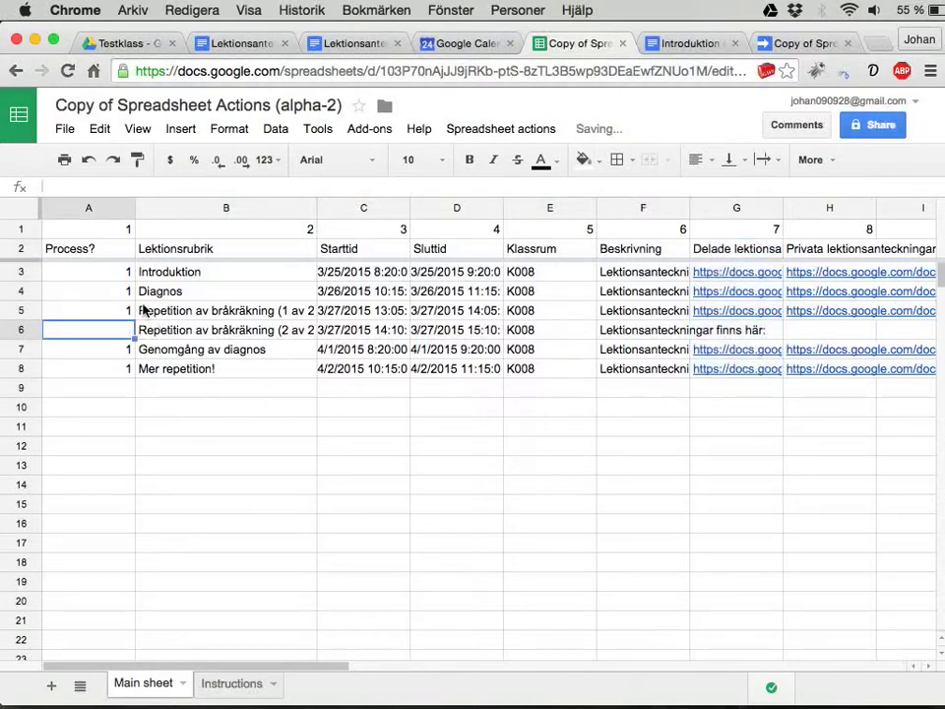
pyautogui.moveTo(112, 281); pyautogui.dragTo(106, 373)
pyautogui.click(143, 387)
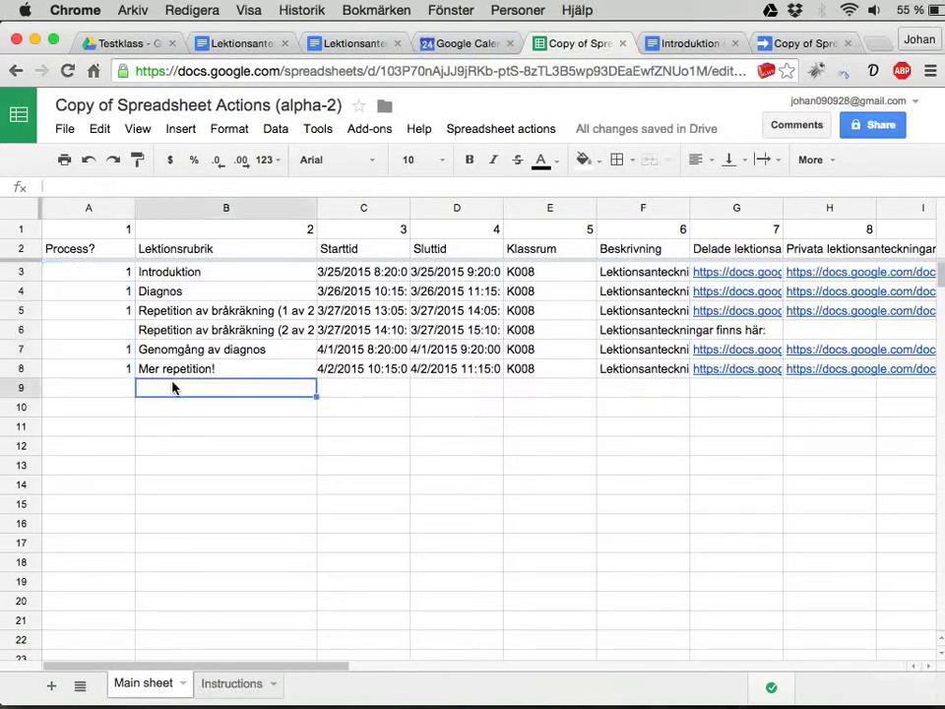
# Step: Run Spreadsheet actions > Bulk actions > Grant access to files on the lesson rows
pyautogui.click(523, 130)
pyautogui.moveTo(518, 162)
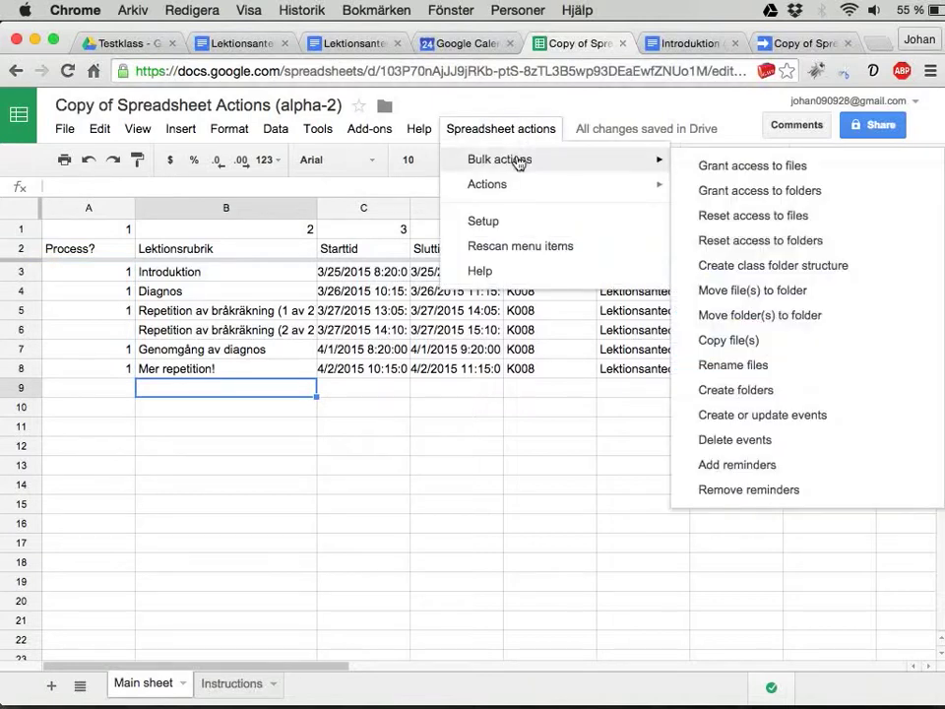
pyautogui.click(789, 175)
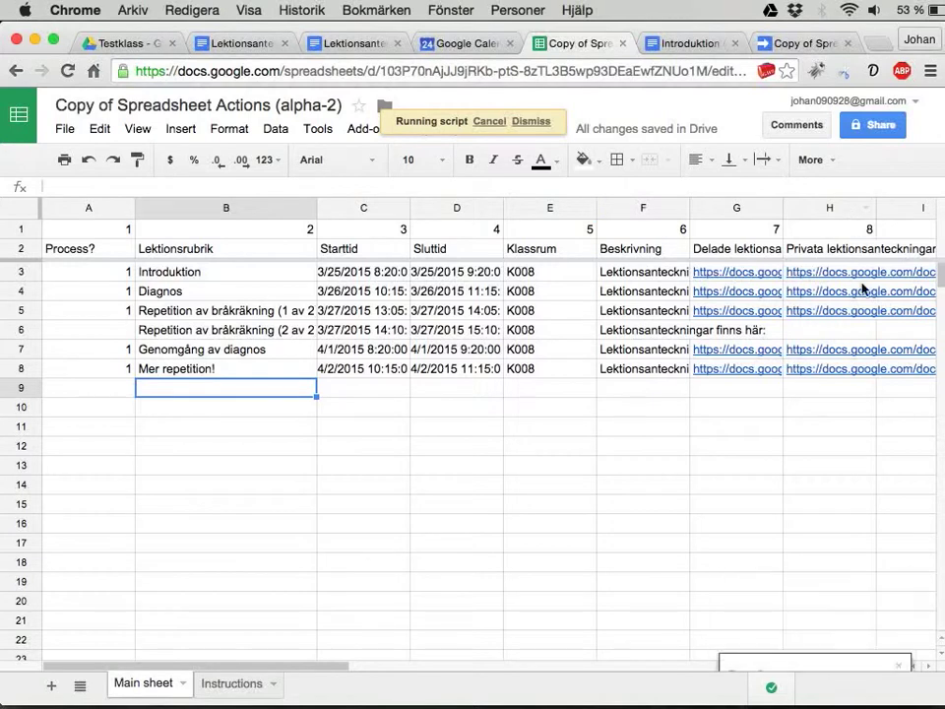
# Step: Compare the Introduktion notes Doc with the spreadsheet, then show the Testklass Drive folder
pyautogui.click(688, 43)
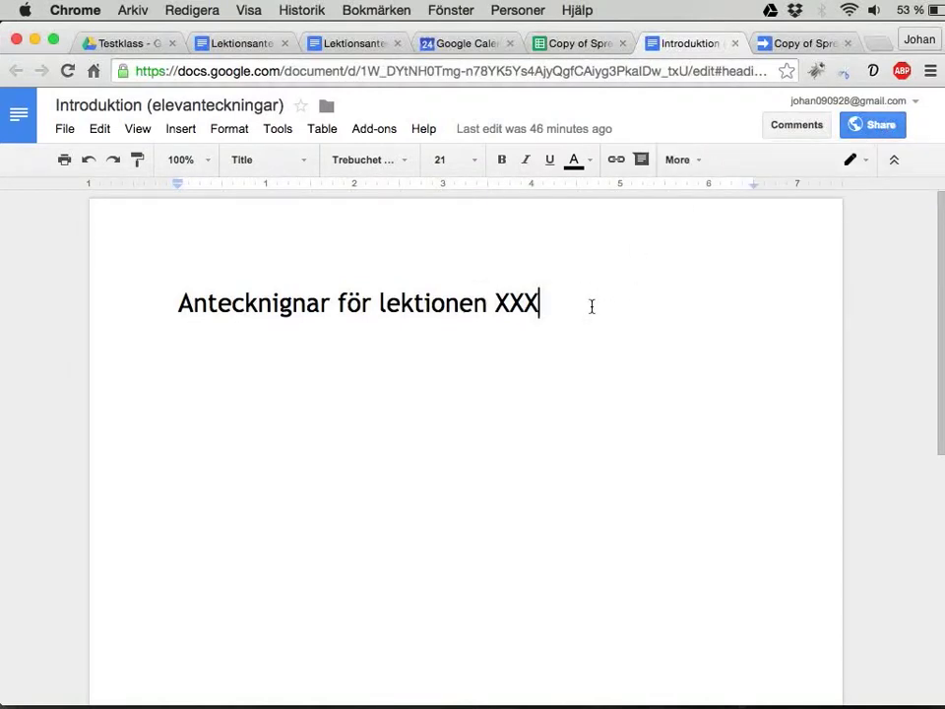
pyautogui.click(581, 44)
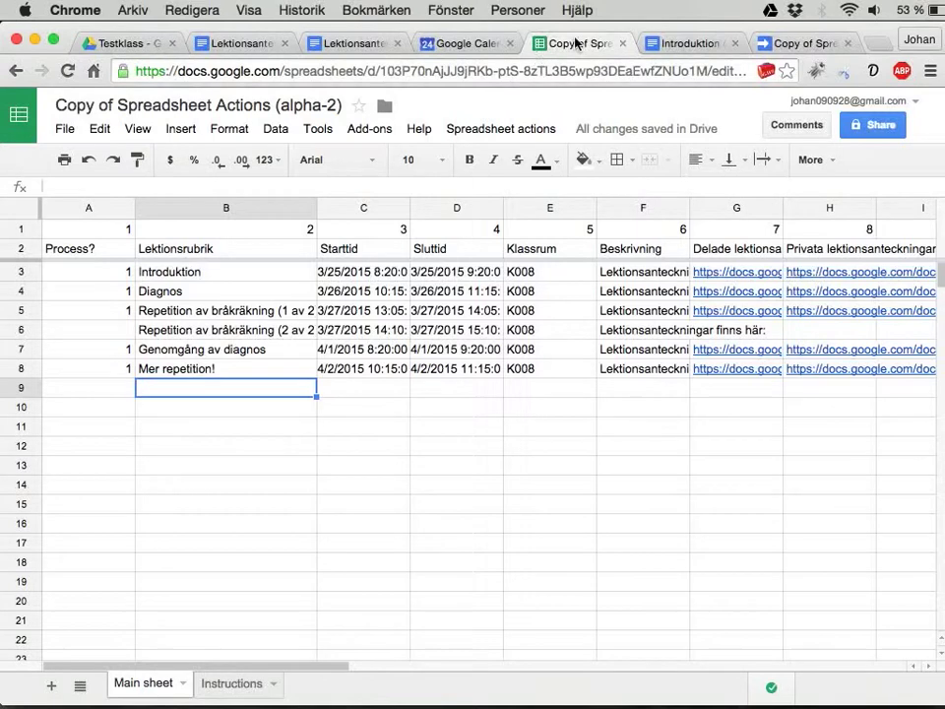
pyautogui.click(675, 43)
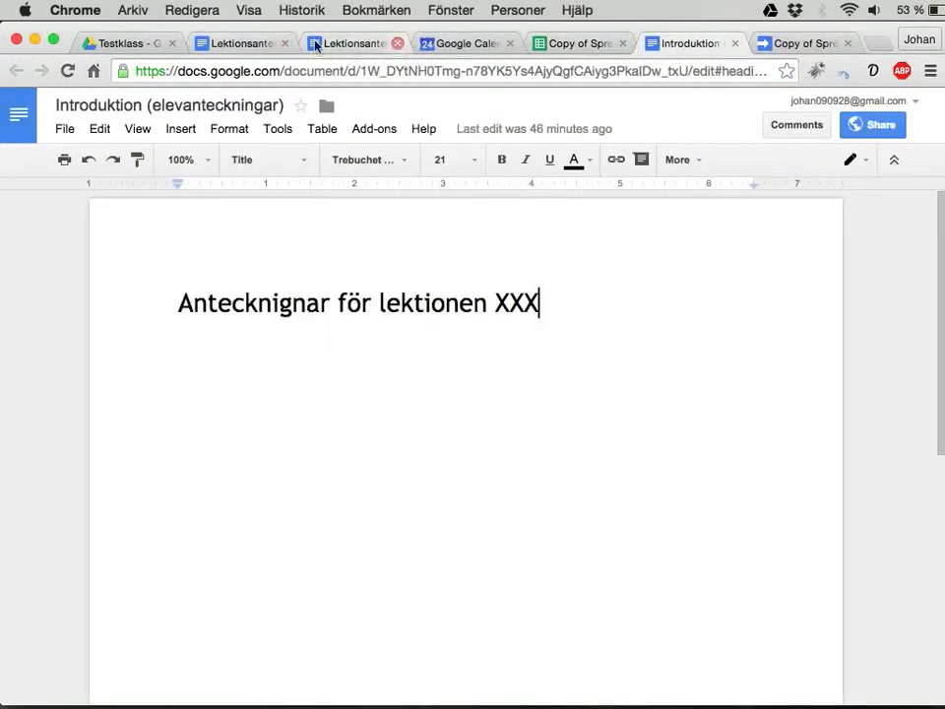
pyautogui.press('super+1')
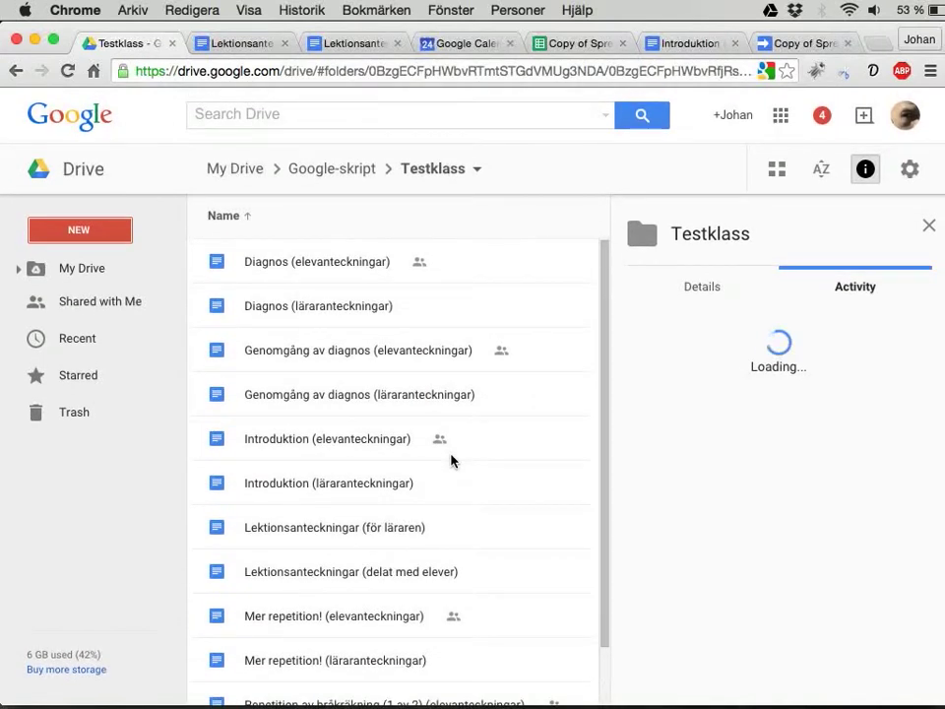
# Step: Create the folders 'Delade anteckningar' and 'Lärarens anteckningar' inside Testklass
pyautogui.click(103, 235)
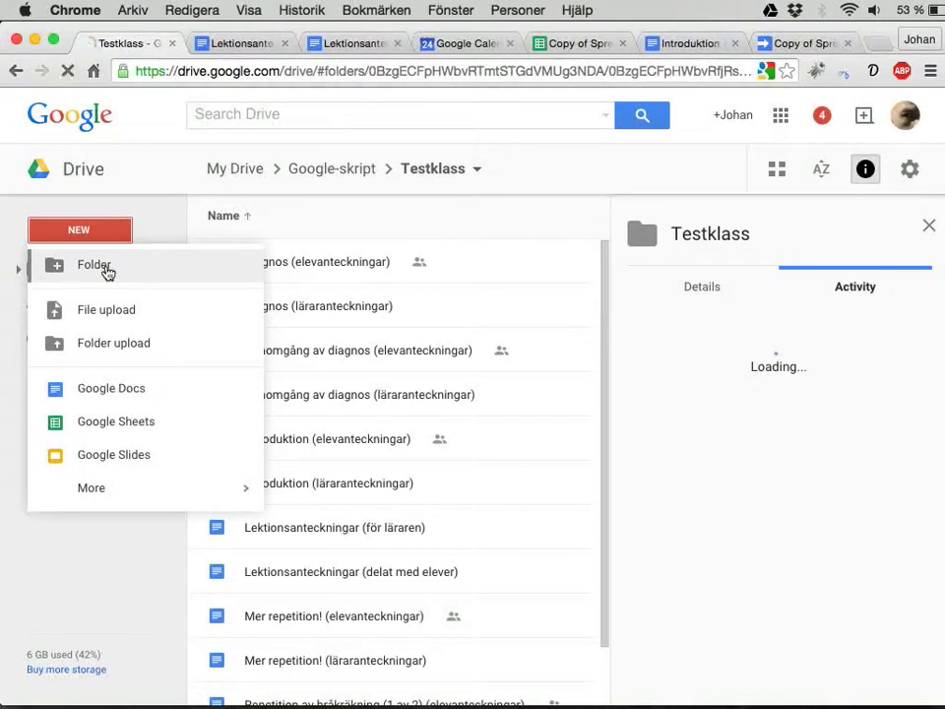
pyautogui.click(107, 272)
pyautogui.write('D')
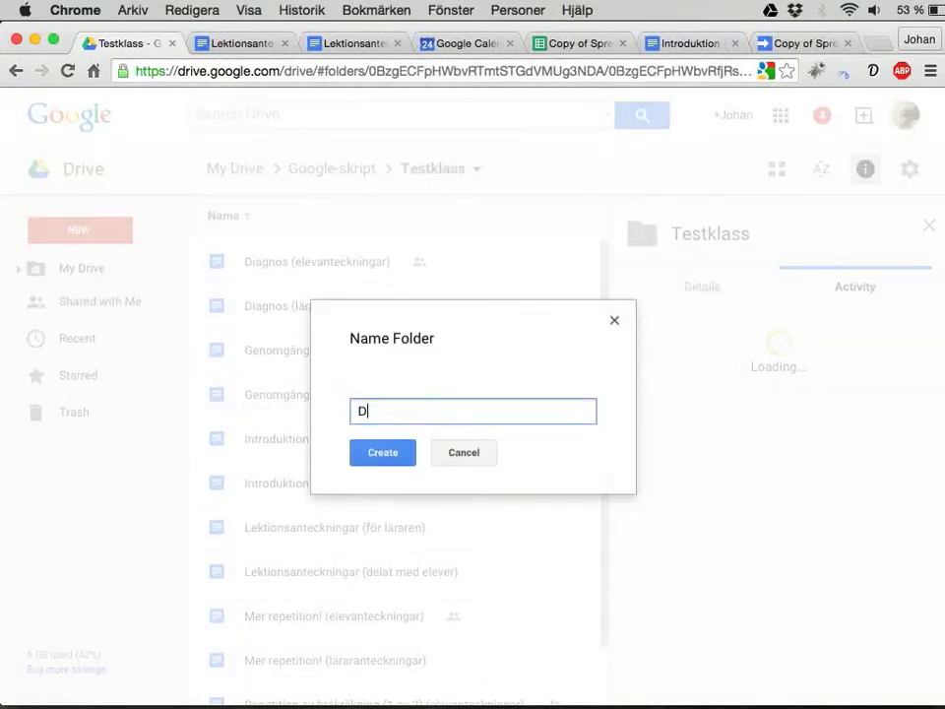
pyautogui.write('elade anteckningar')
pyautogui.press('Return')
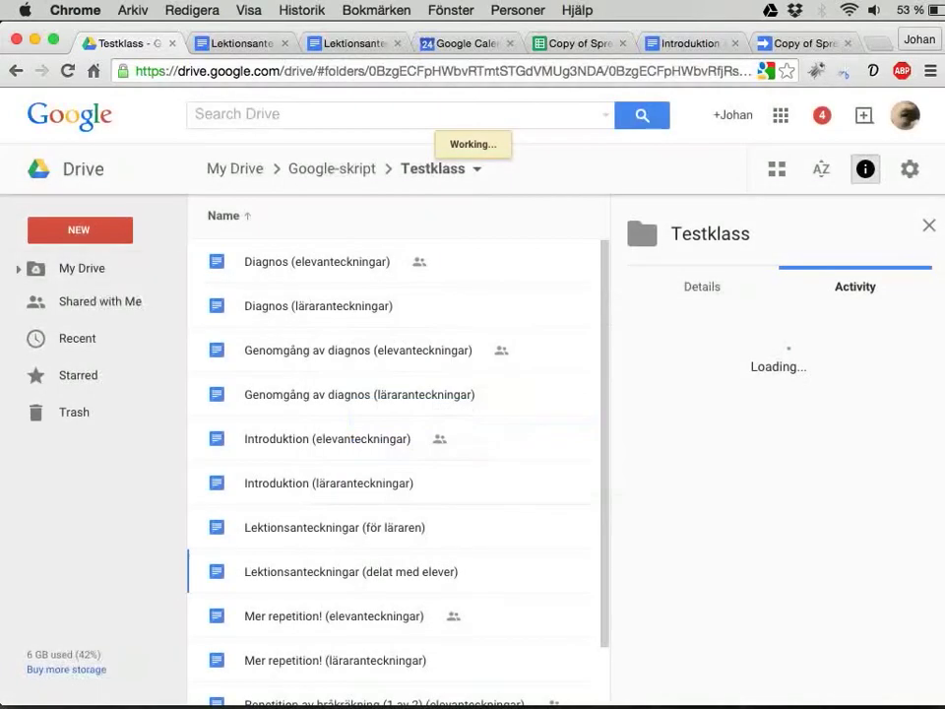
pyautogui.click(87, 232)
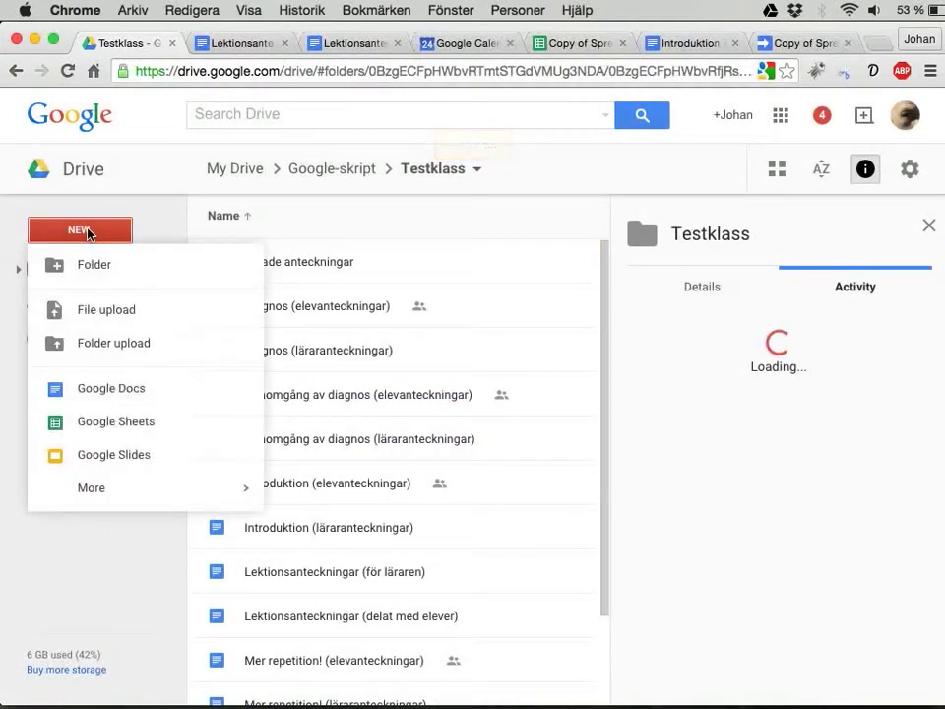
pyautogui.click(85, 275)
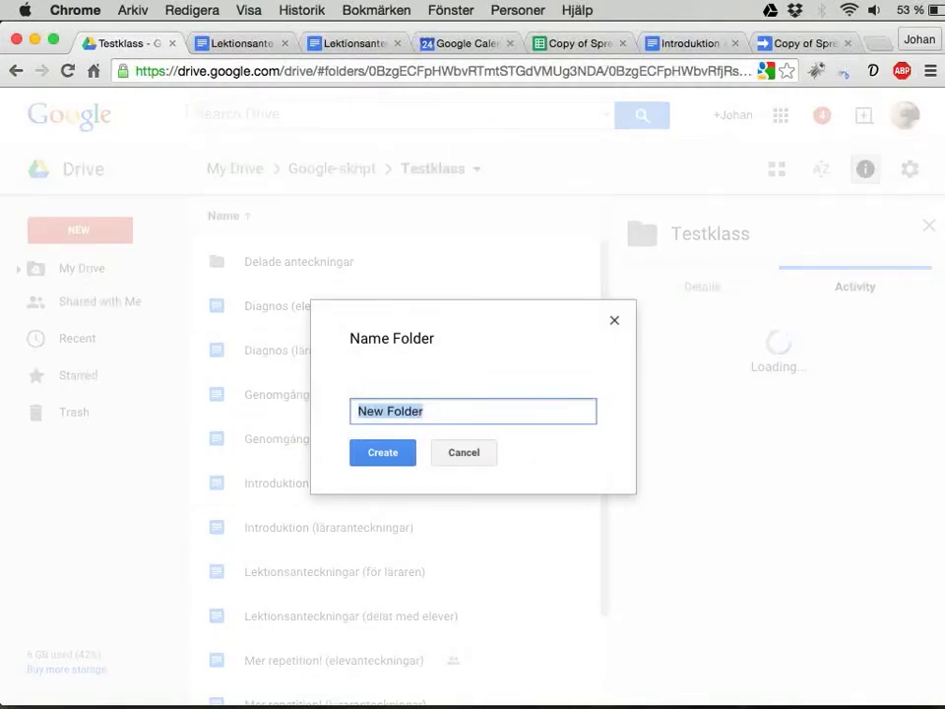
pyautogui.press('BackSpace')
pyautogui.write('Lärarens antec')
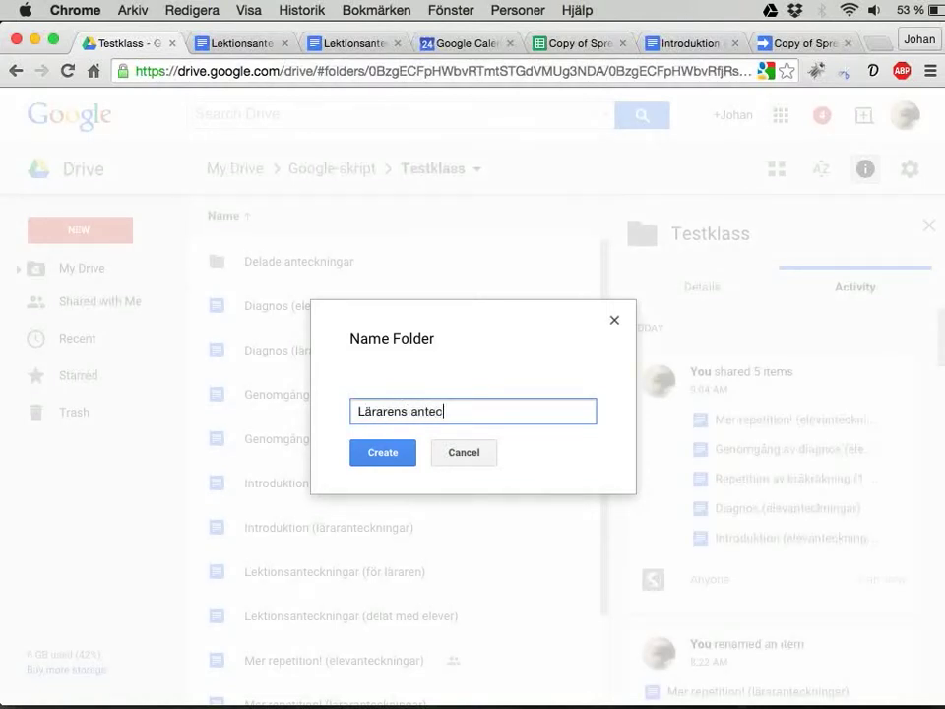
pyautogui.write('kningar')
pyautogui.press('Return')
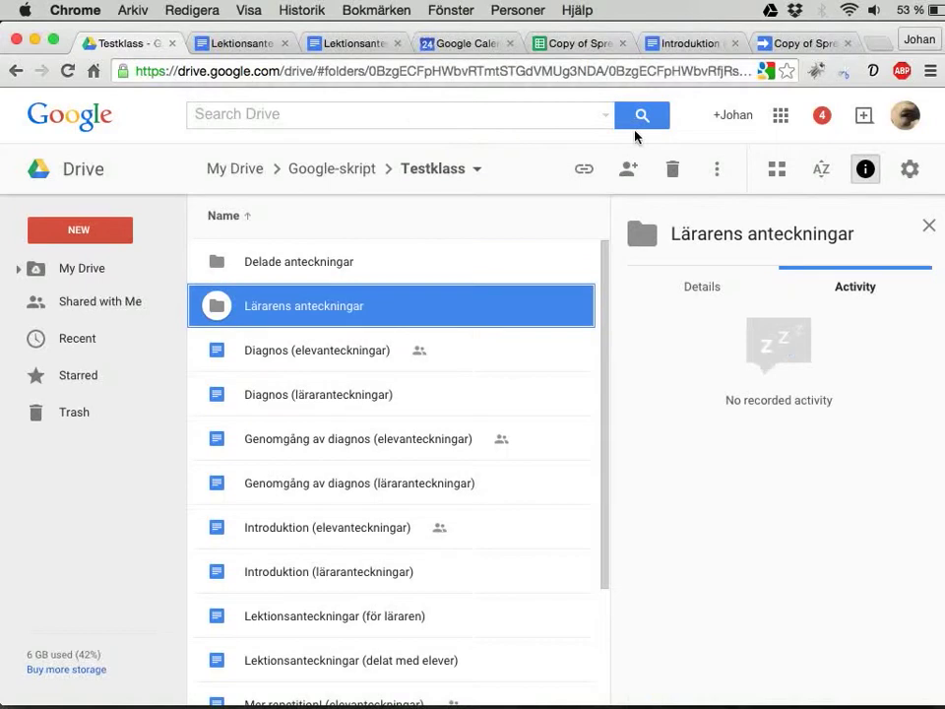
# Step: Open Delade anteckningar and copy its web address from the address bar
pyautogui.click(301, 264)
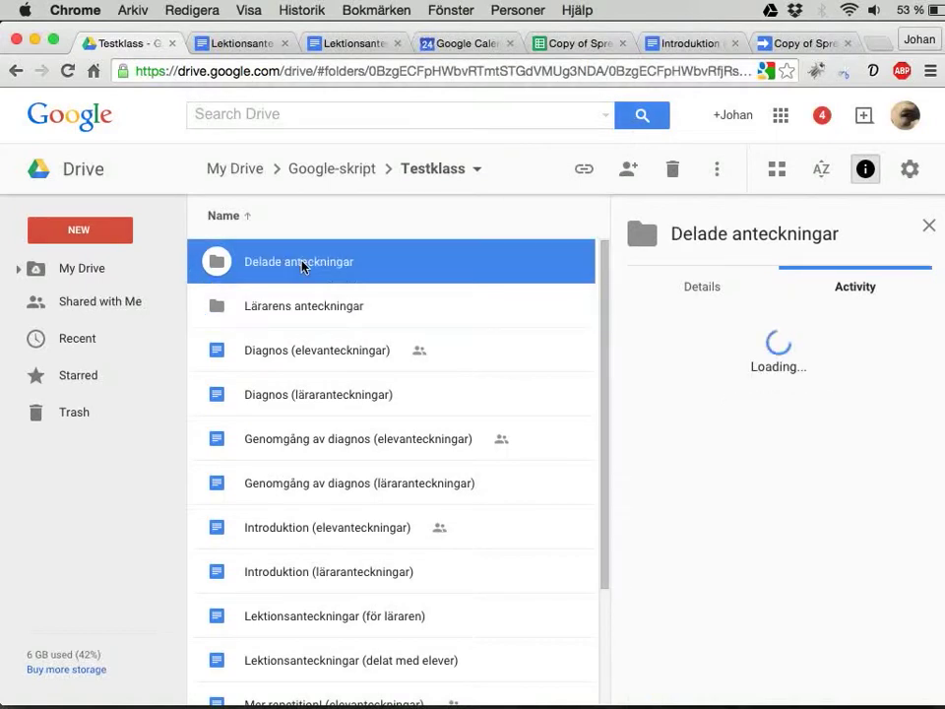
pyautogui.doubleClick(302, 264)
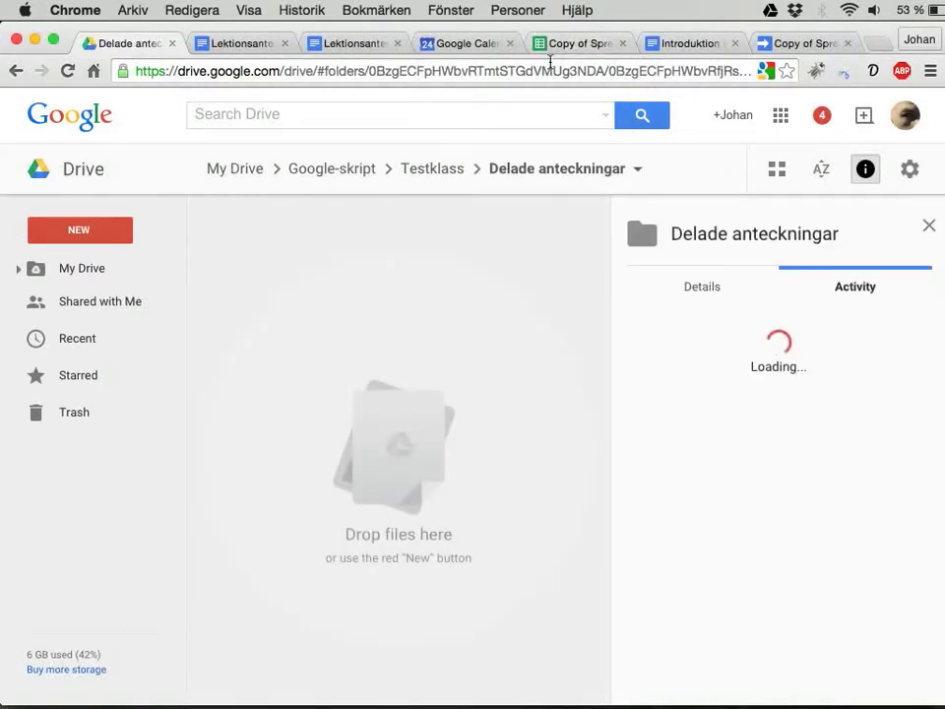
pyautogui.click(550, 70)
pyautogui.rightClick(563, 73)
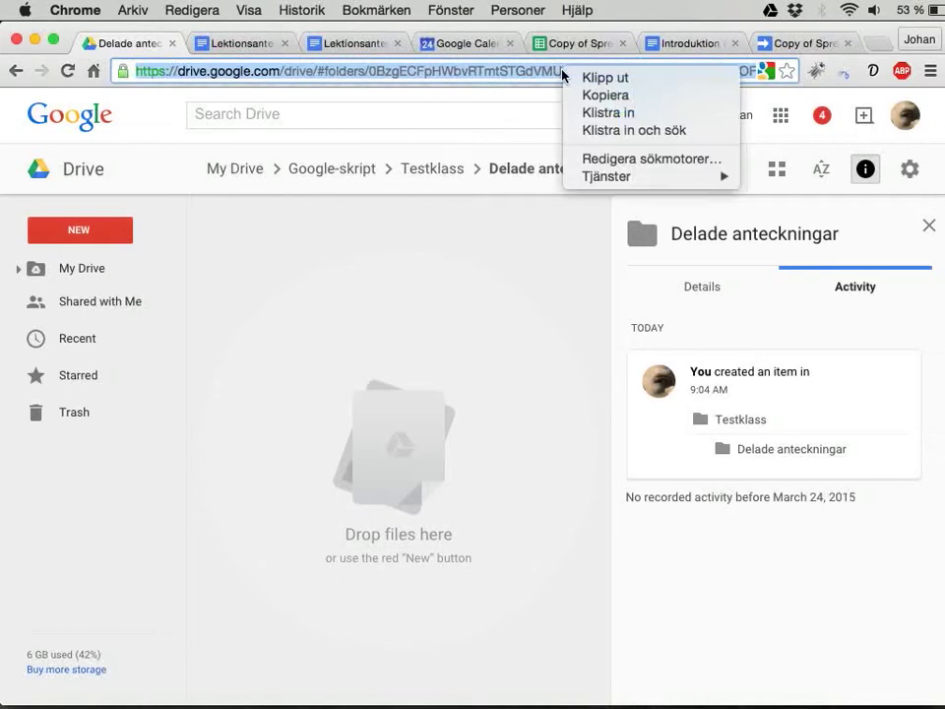
pyautogui.click(605, 94)
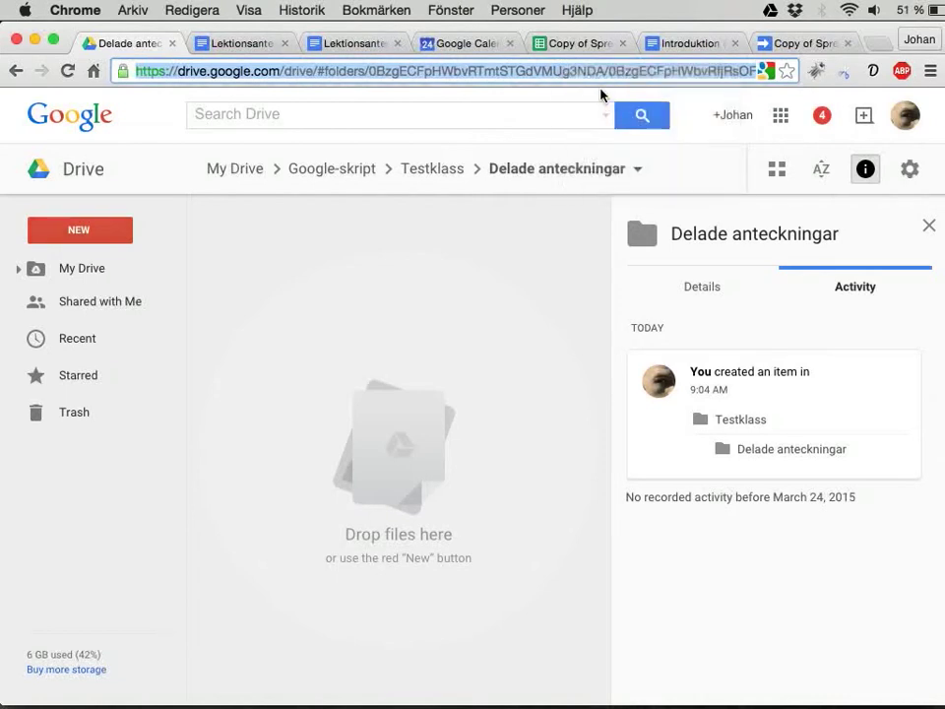
# Step: Inspect column G's shared-note links and the description formula in cell F5
pyautogui.click(562, 45)
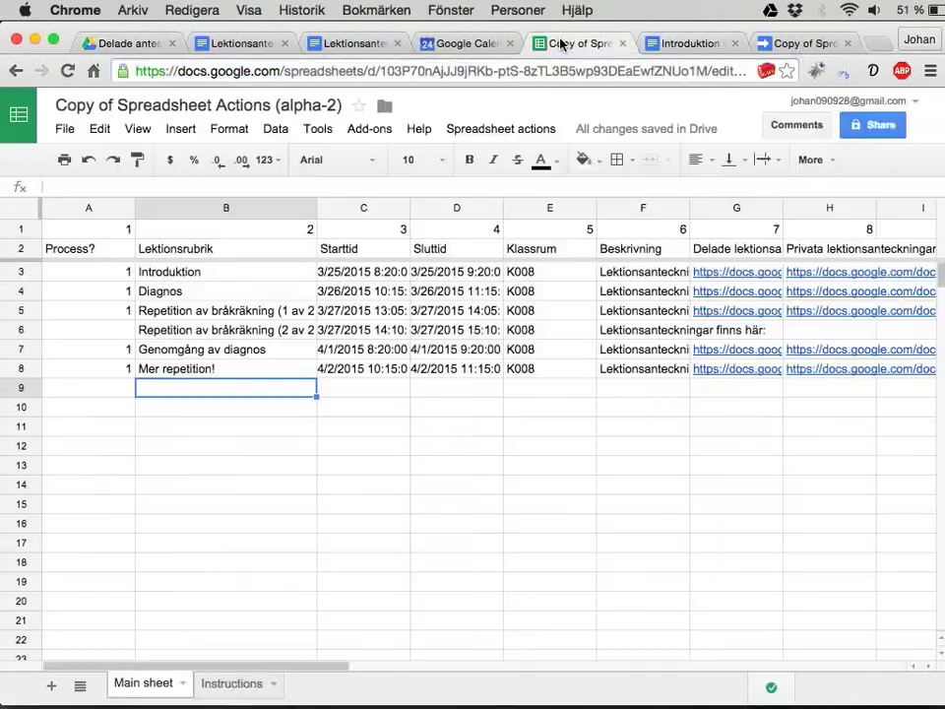
pyautogui.moveTo(729, 388); pyautogui.dragTo(734, 236)
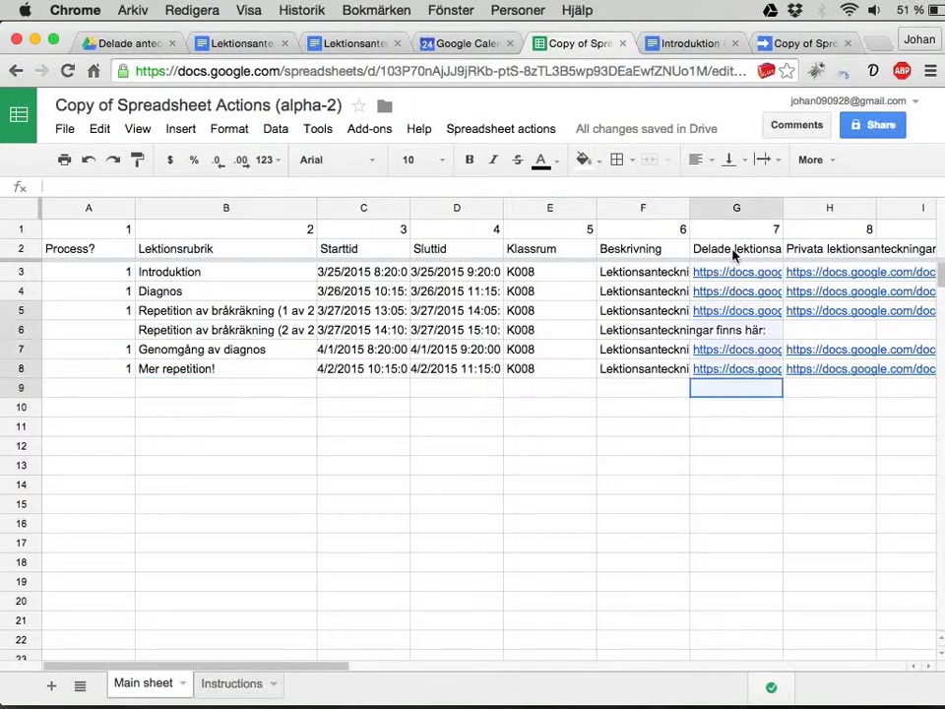
pyautogui.click(640, 311)
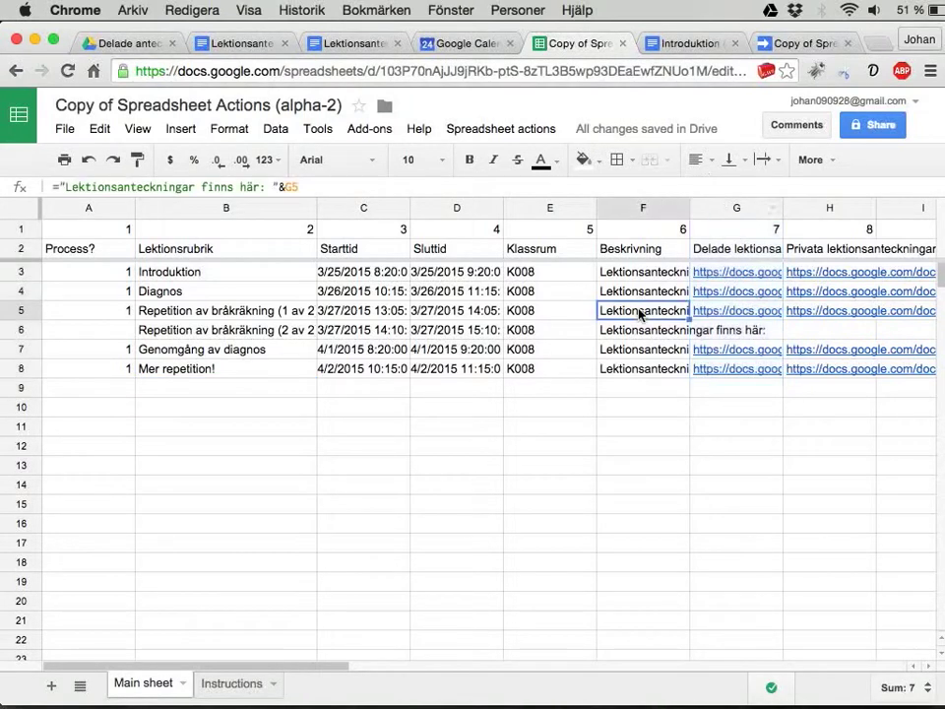
# Step: Look over the Bulk actions menu without running anything, then switch to the Apps Script project
pyautogui.click(519, 130)
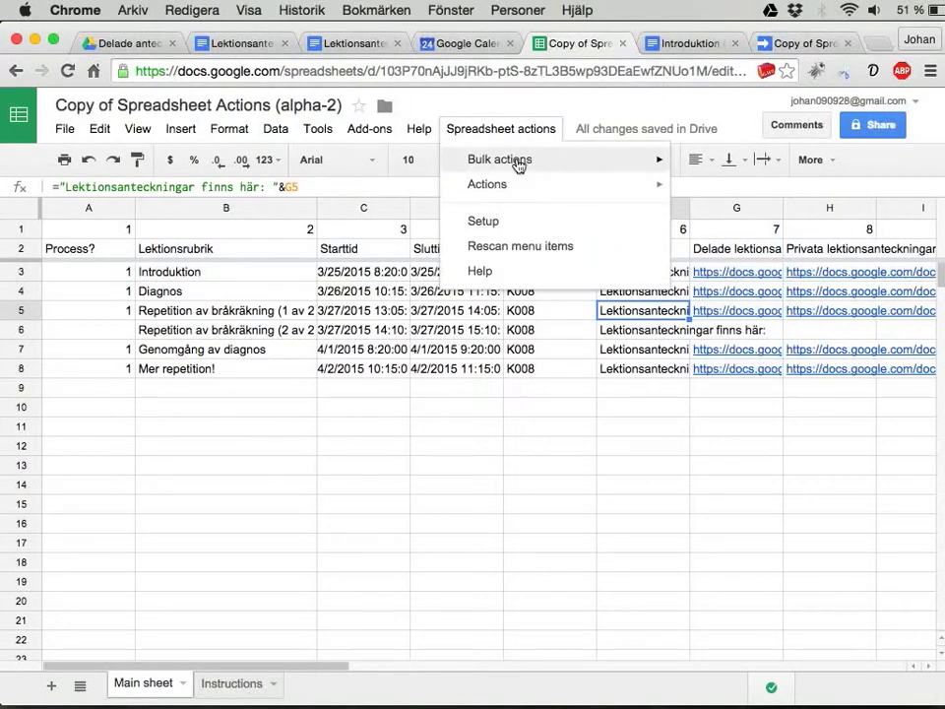
pyautogui.moveTo(519, 164)
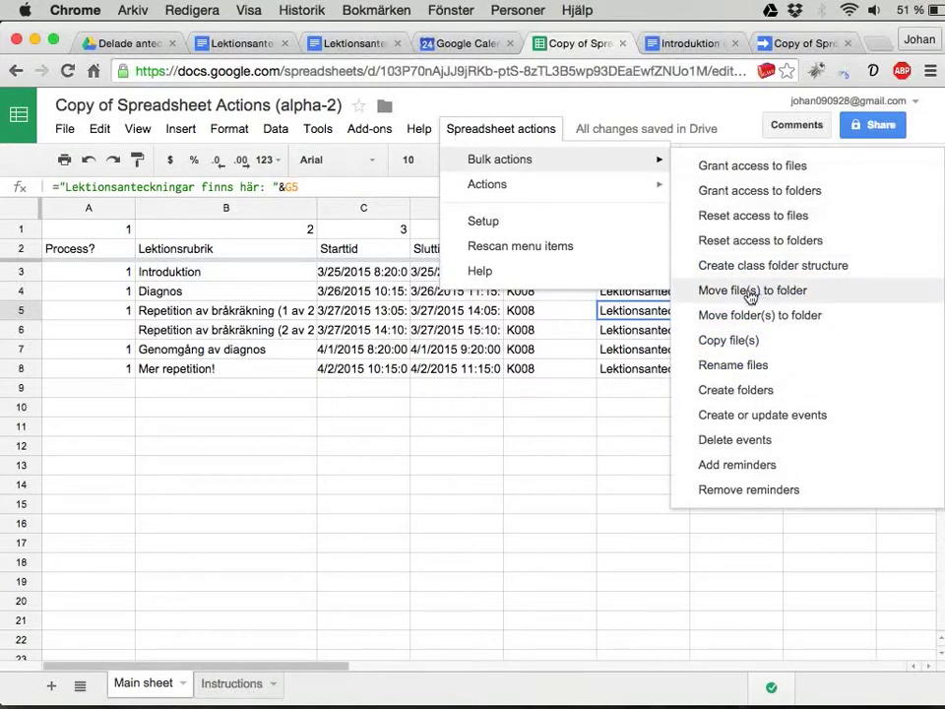
pyautogui.press('Escape')
pyautogui.press('Left')
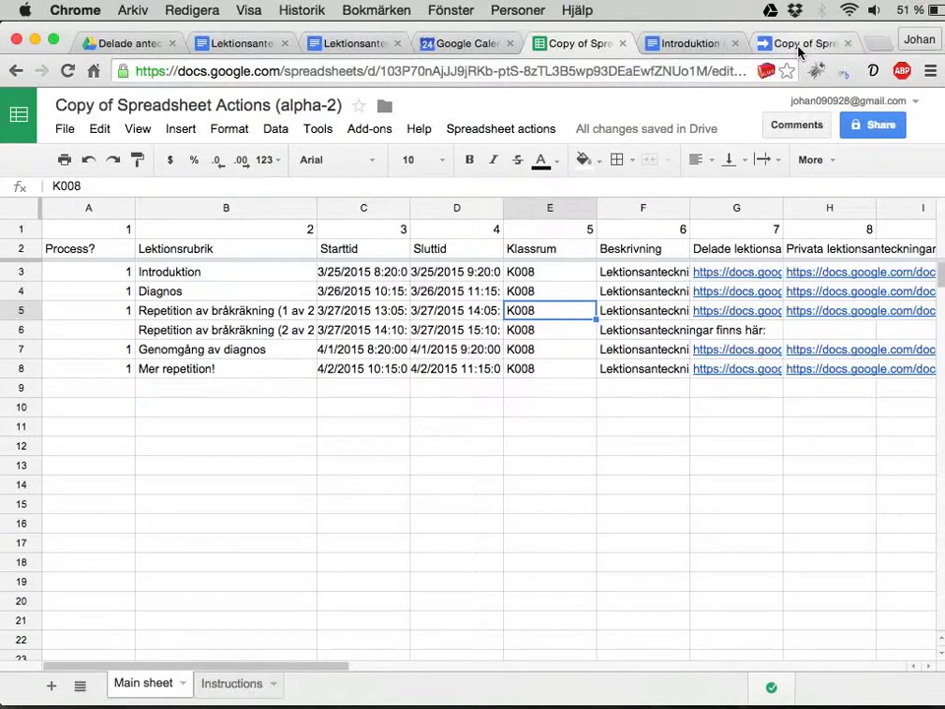
pyautogui.click(799, 45)
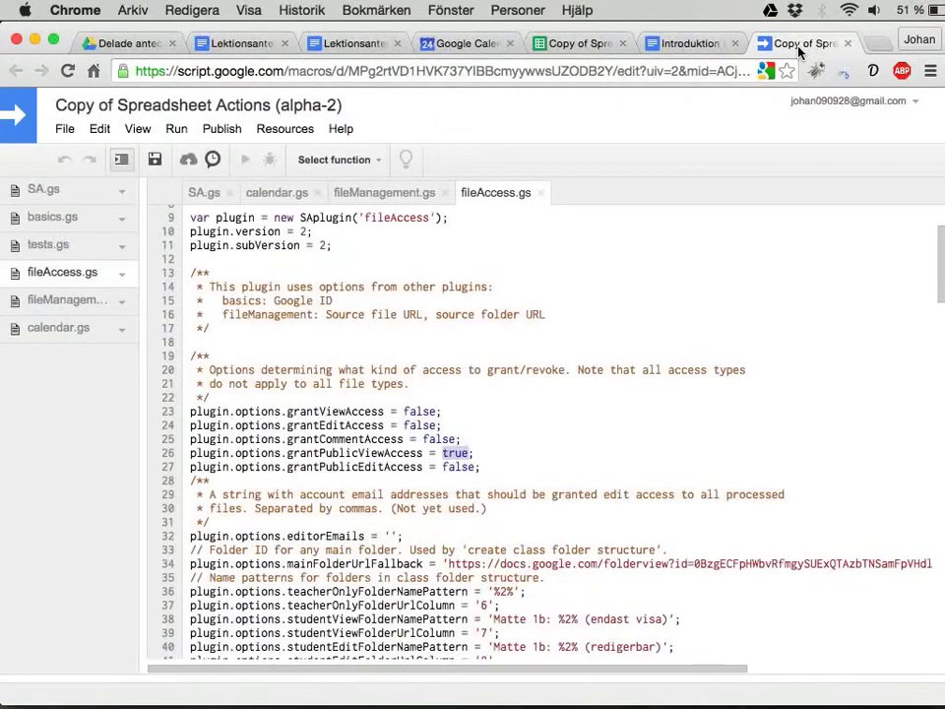
# Step: Replace targetFolderUrlFallback on line 18 of fileManagement.gs with the copied Delade anteckningar URL and save
pyautogui.click(384, 197)
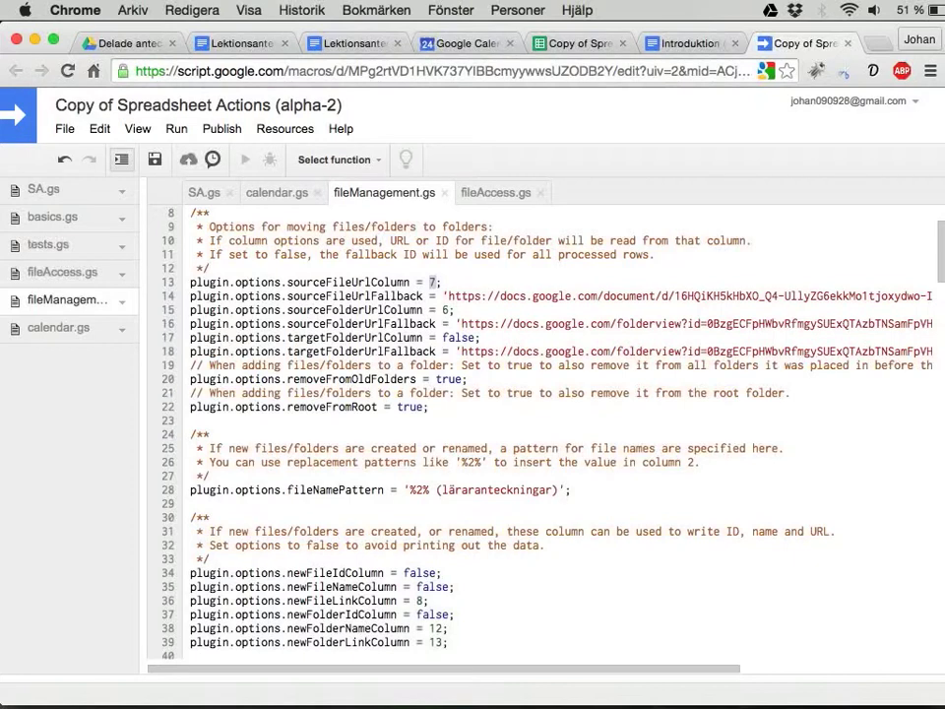
pyautogui.click(349, 283)
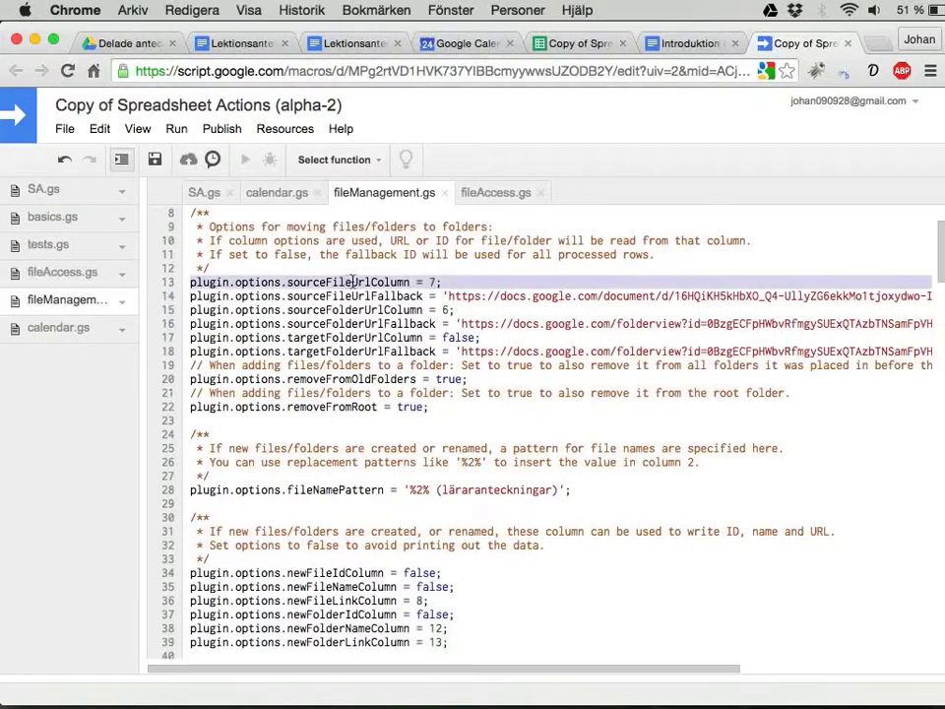
pyautogui.click(352, 337)
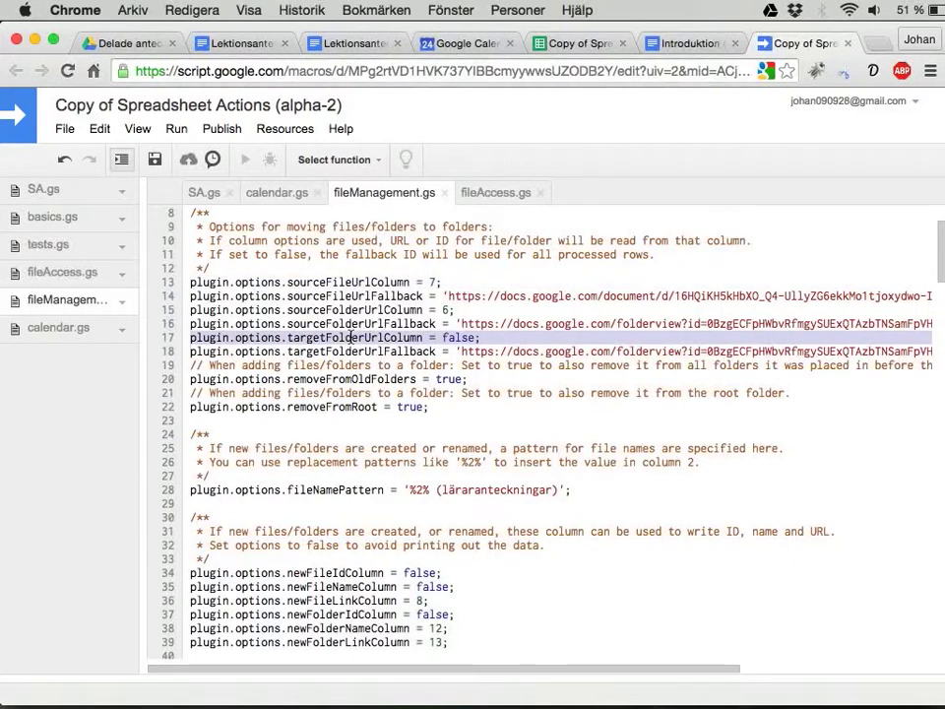
pyautogui.doubleClick(458, 338)
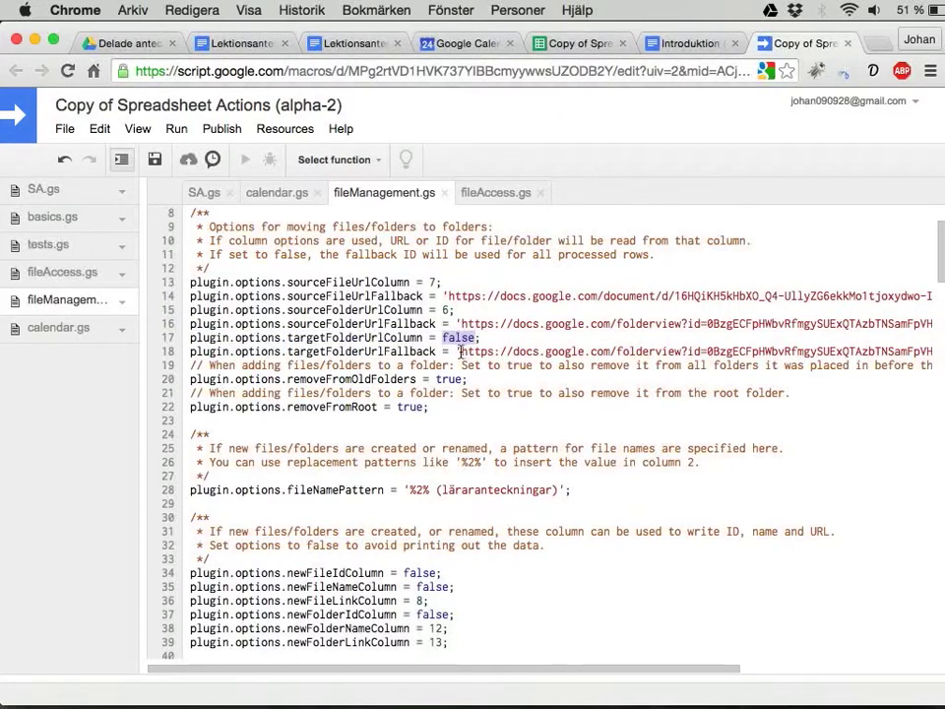
pyautogui.click(460, 352)
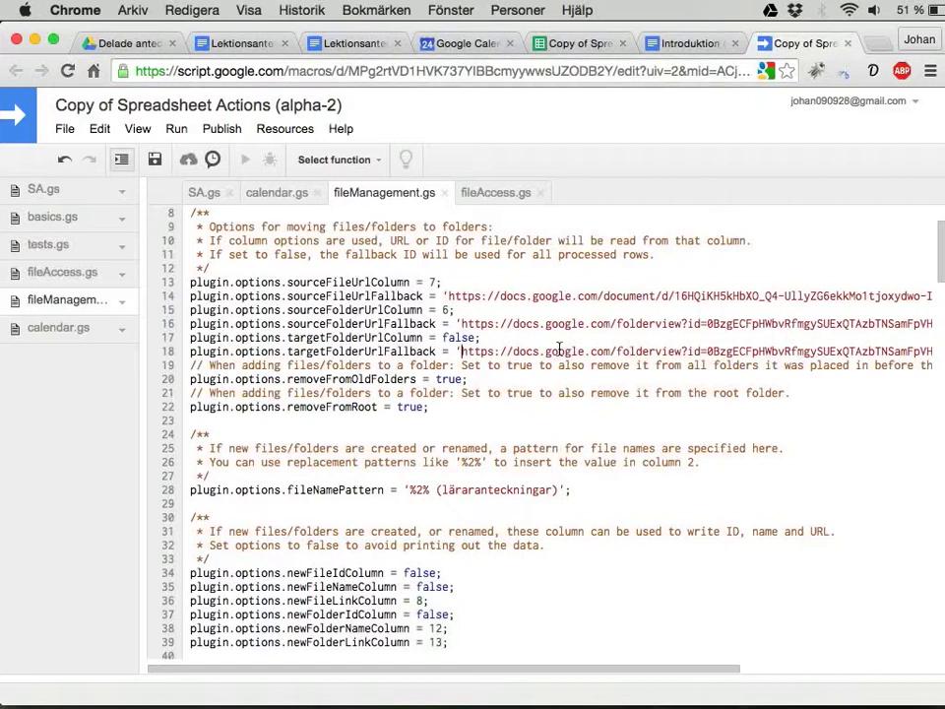
pyautogui.hotkey('shift', 'End')
pyautogui.press('BackSpace')
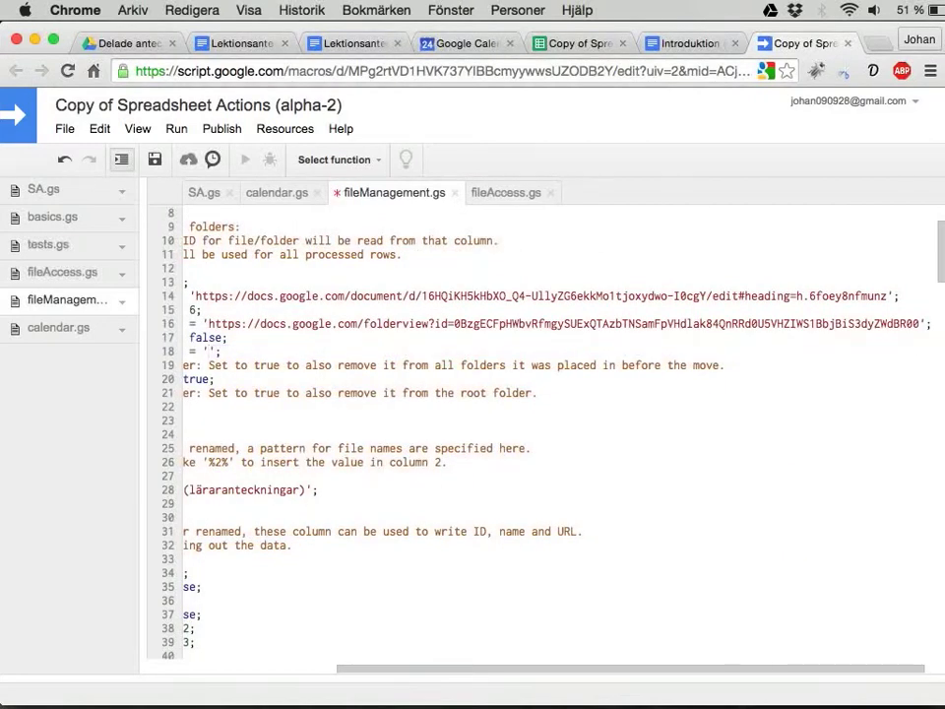
pyautogui.press('super+v')
pyautogui.press('super+s')
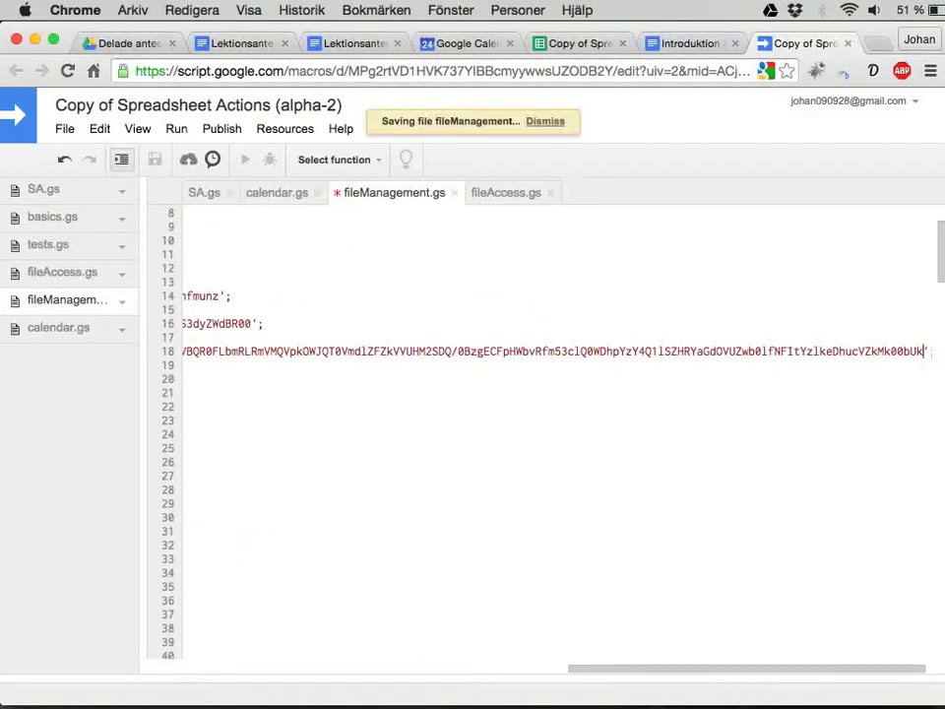
pyautogui.press('super+Left')
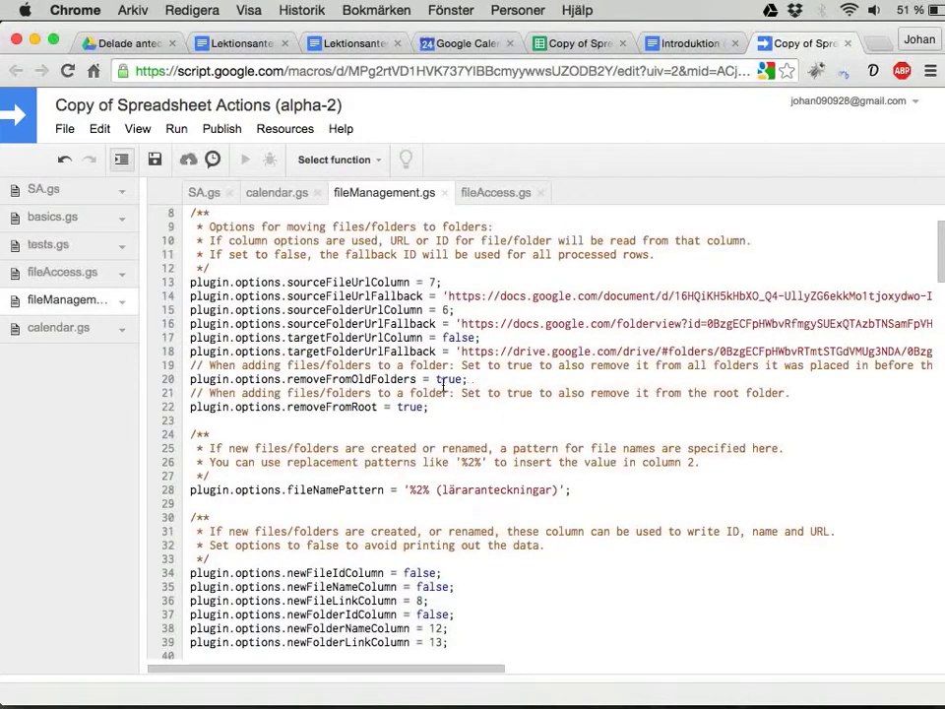
pyautogui.doubleClick(445, 380)
# Step: Run Bulk actions > Move file(s) to folder, checking Delade anteckningar in Drive while it runs
pyautogui.click(573, 44)
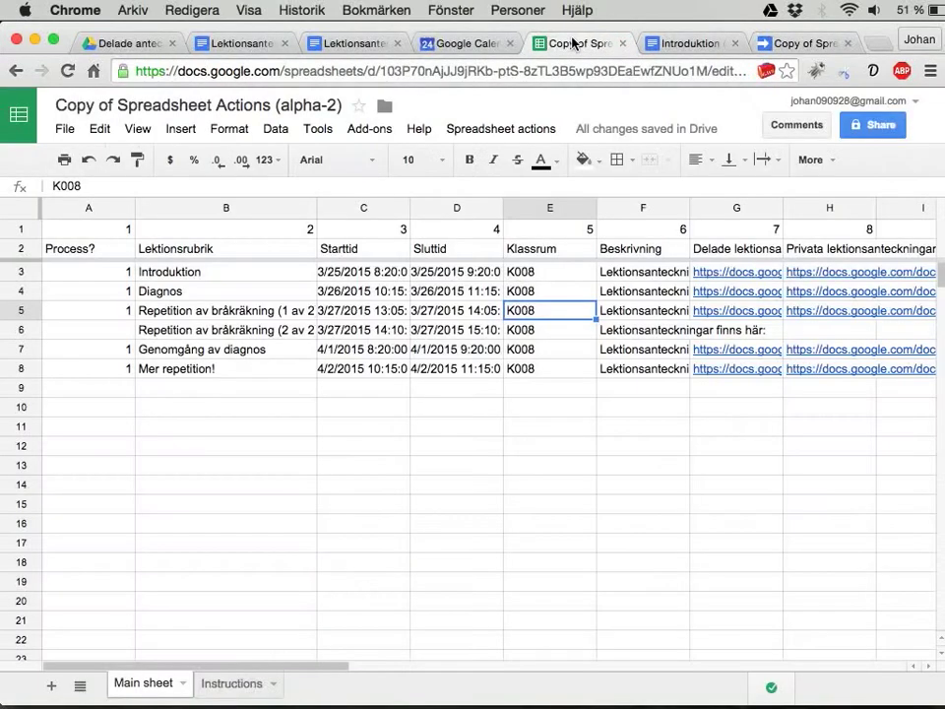
pyautogui.click(503, 129)
pyautogui.moveTo(507, 159)
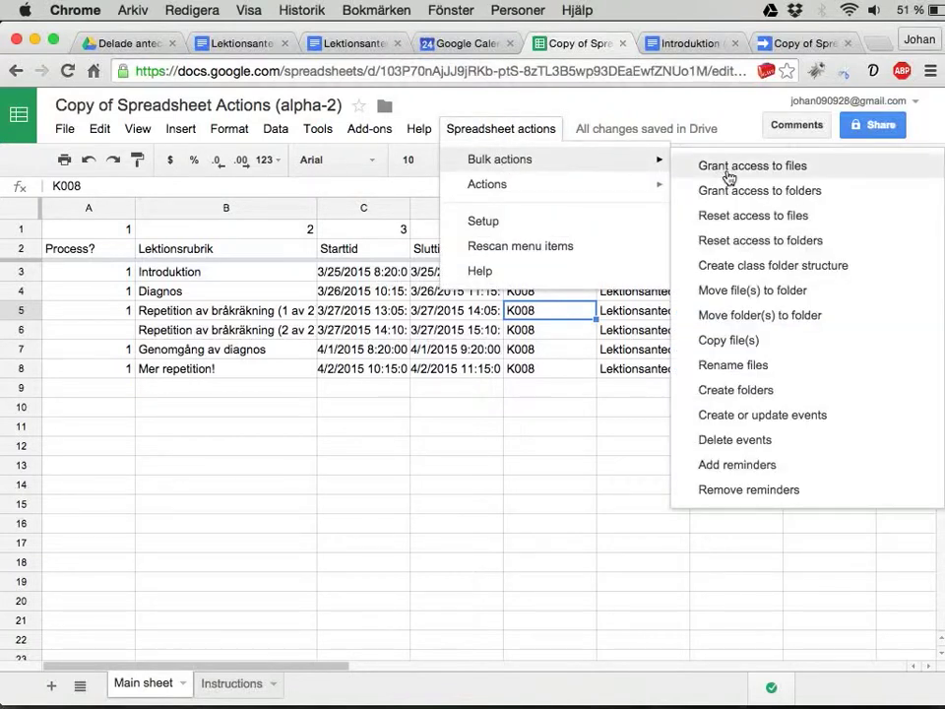
pyautogui.click(734, 295)
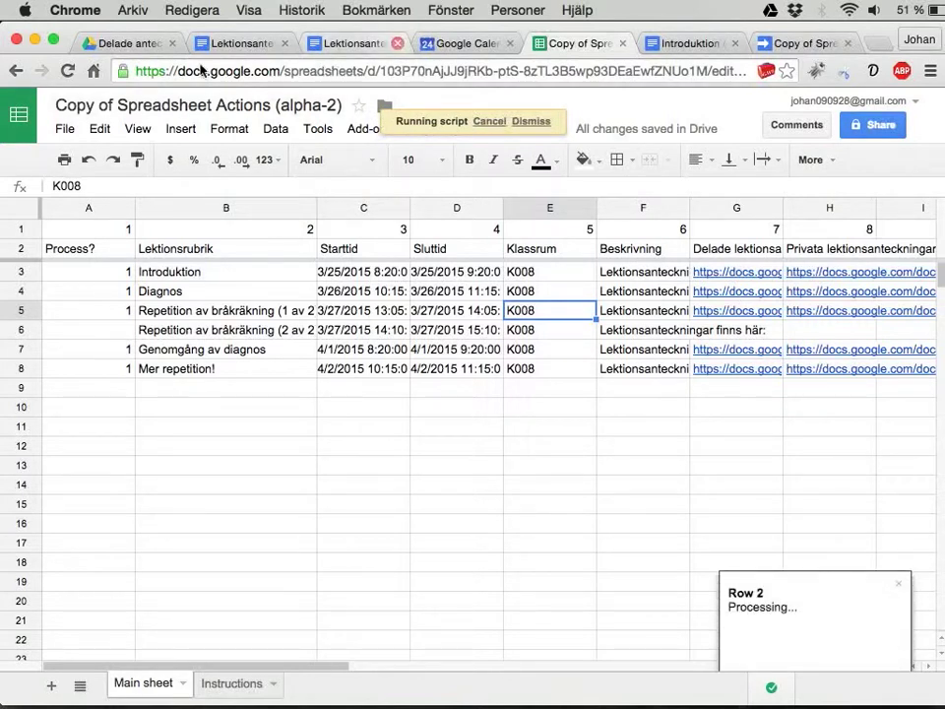
pyautogui.click(123, 43)
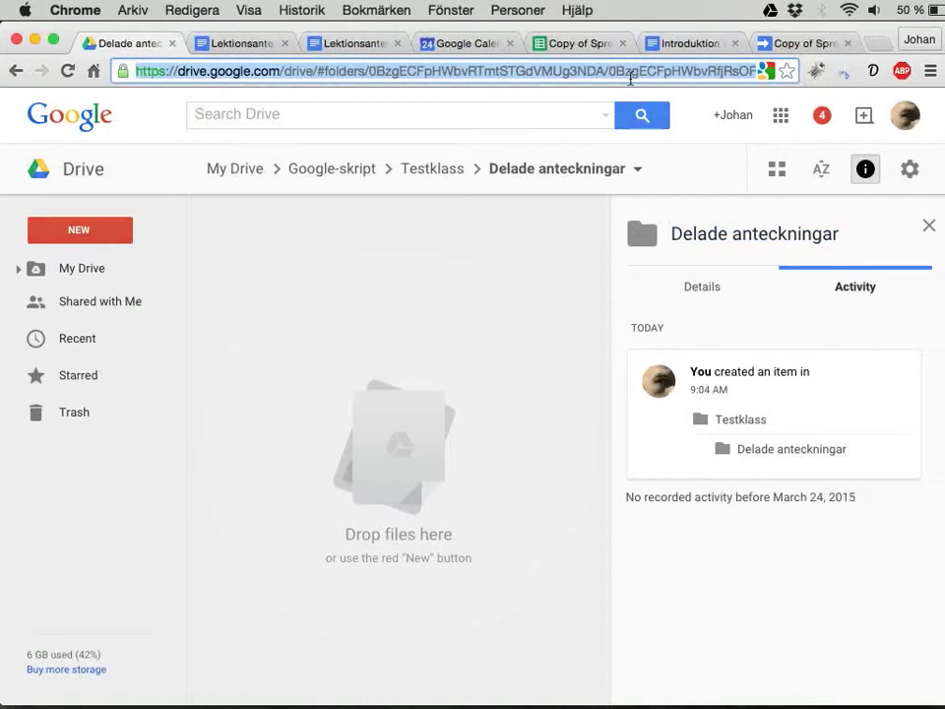
pyautogui.click(575, 45)
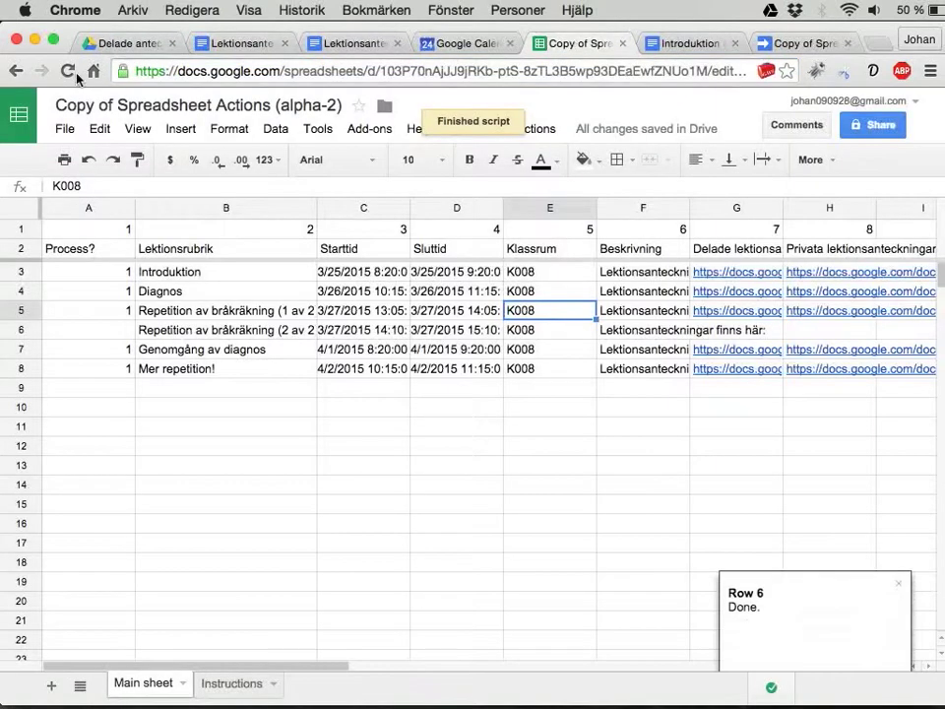
# Step: Reload Delade anteckningar to confirm its five student-note Docs, then browse the Testklass folder
pyautogui.click(82, 44)
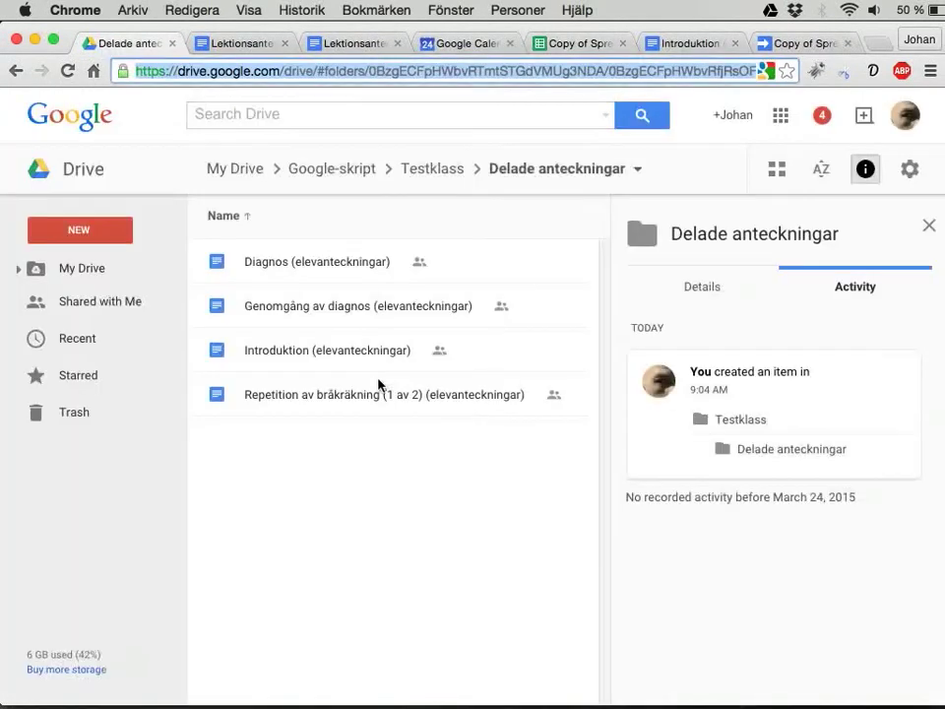
pyautogui.click(68, 71)
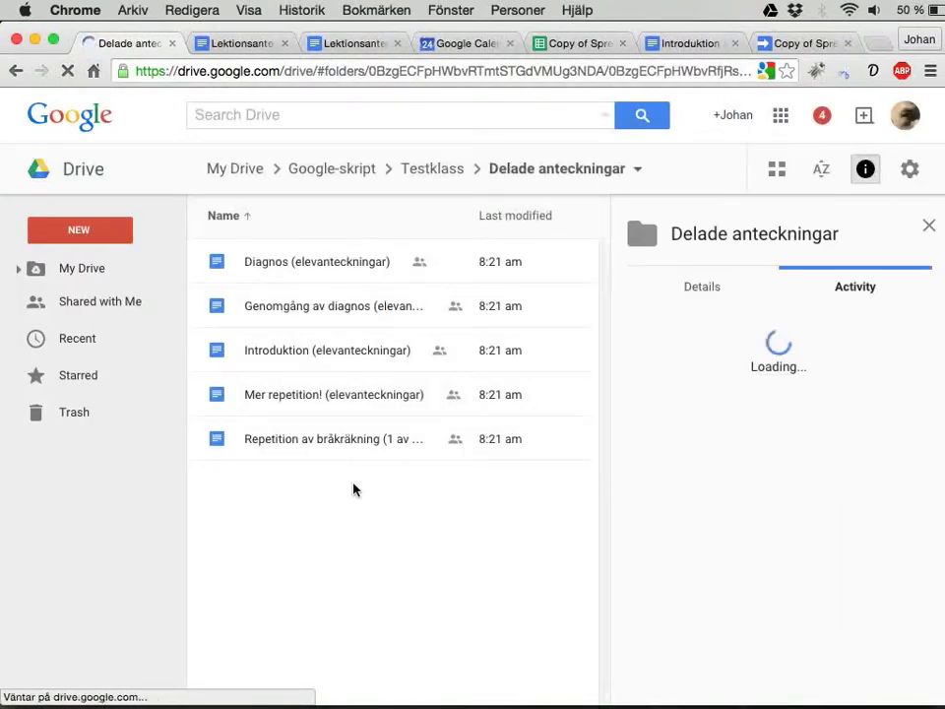
pyautogui.click(432, 170)
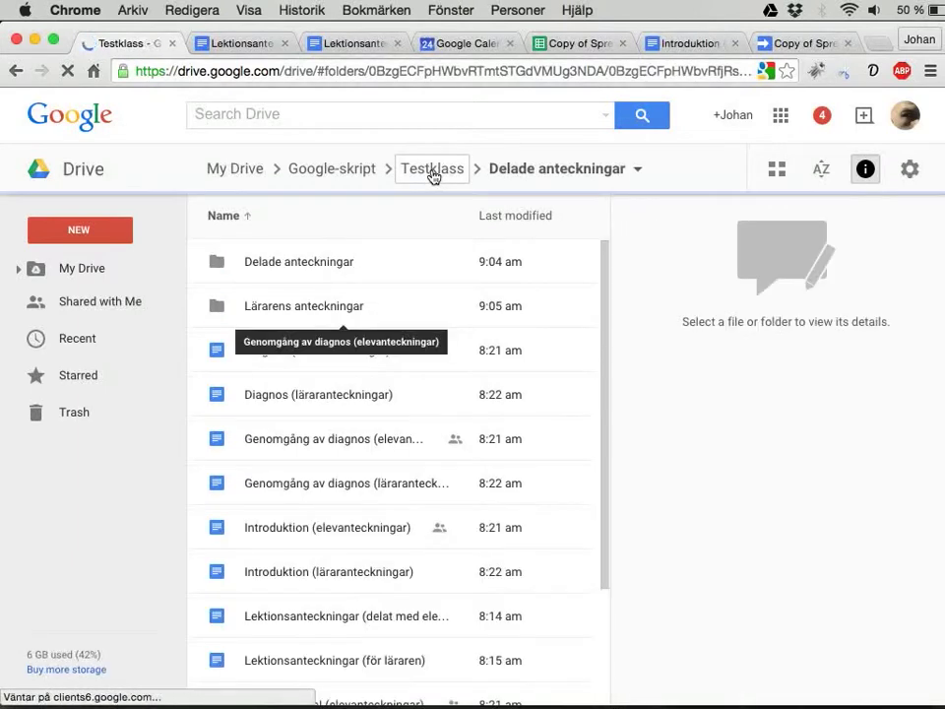
pyautogui.scroll(-3, 334, 523)
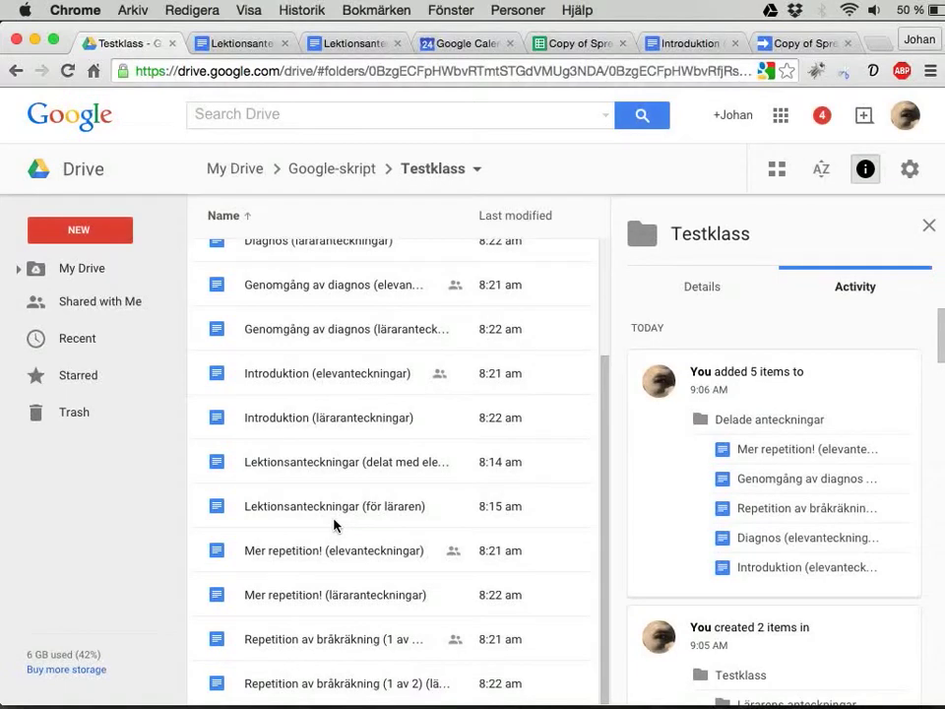
pyautogui.scroll(3, 334, 525)
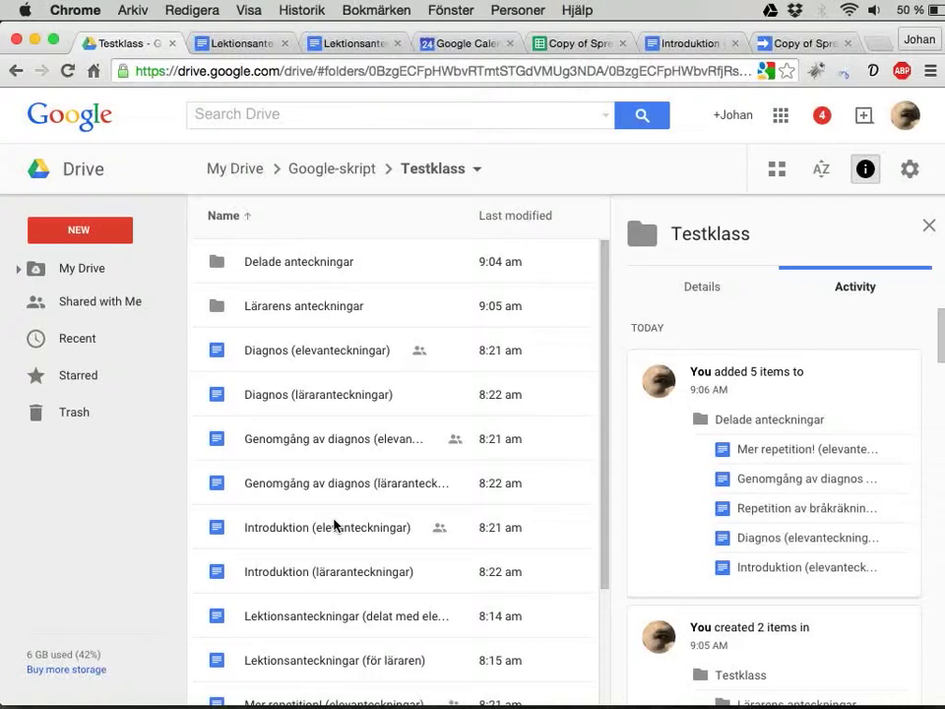
pyautogui.press('super+r')
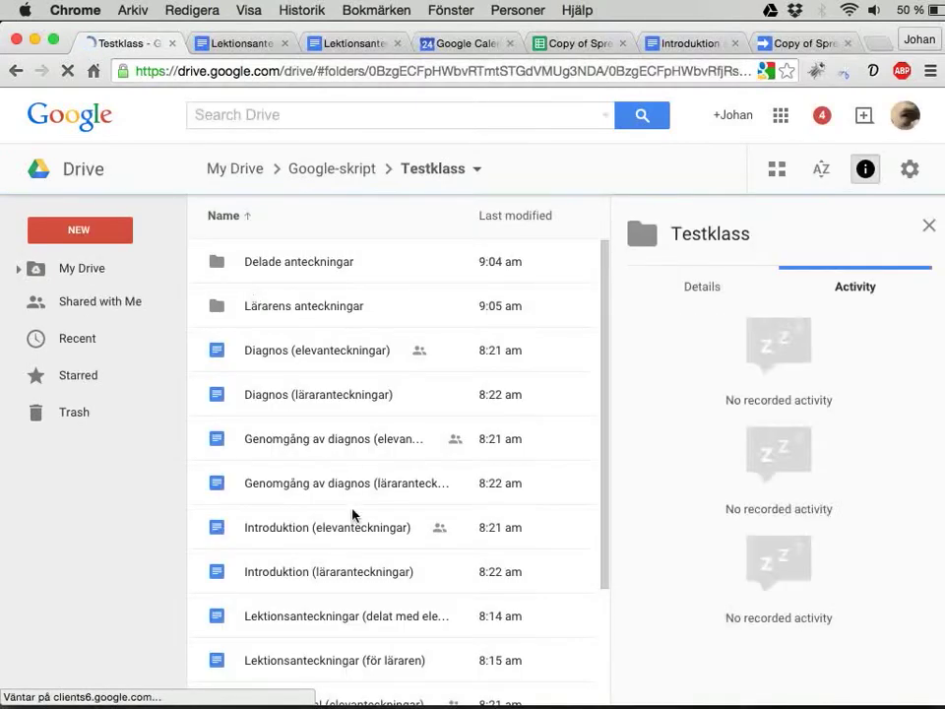
pyautogui.scroll(-3, 352, 512)
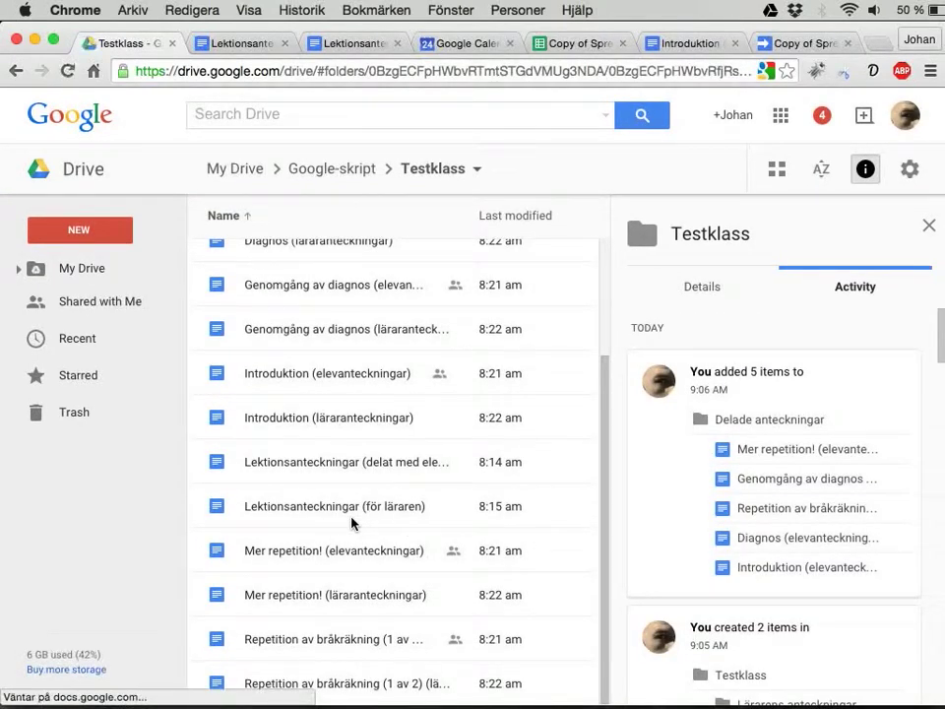
pyautogui.scroll(3, 352, 523)
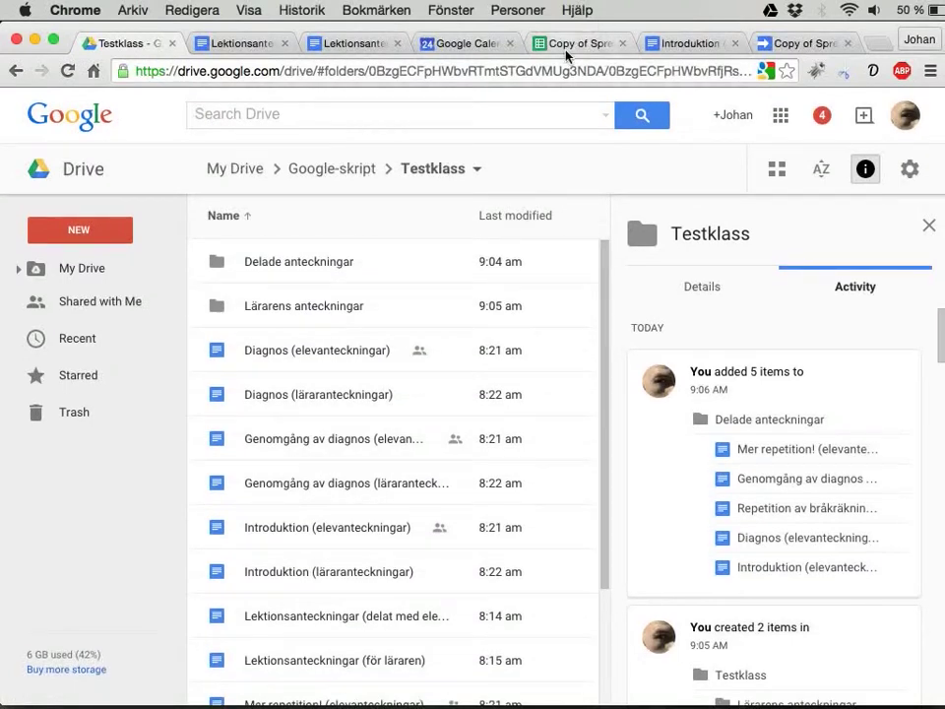
# Step: Open the empty Lärarens anteckningar folder and copy its web address
pyautogui.click(581, 43)
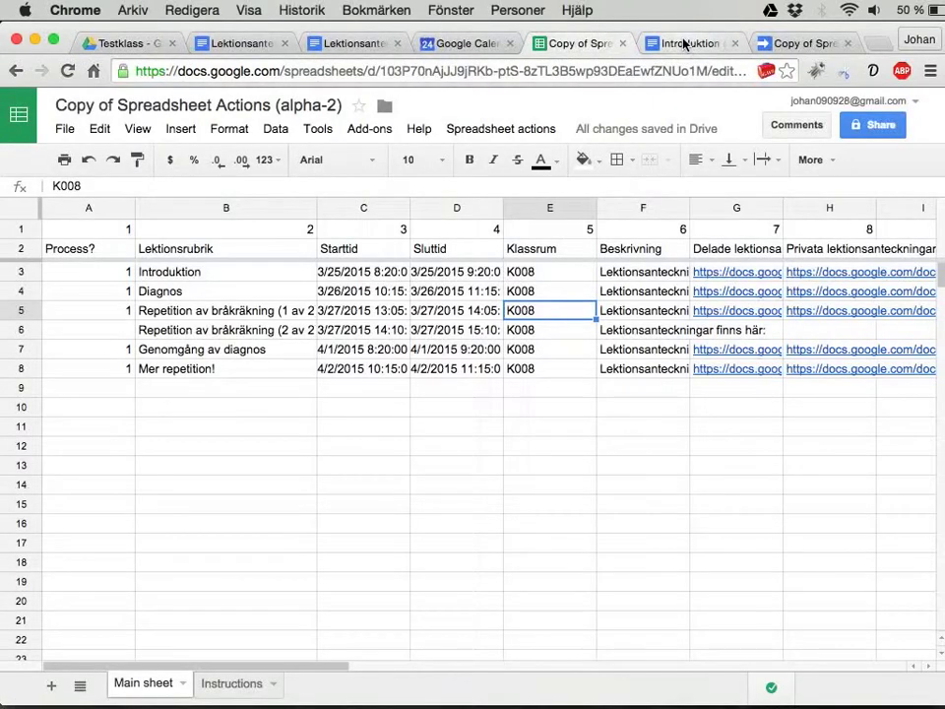
pyautogui.click(138, 46)
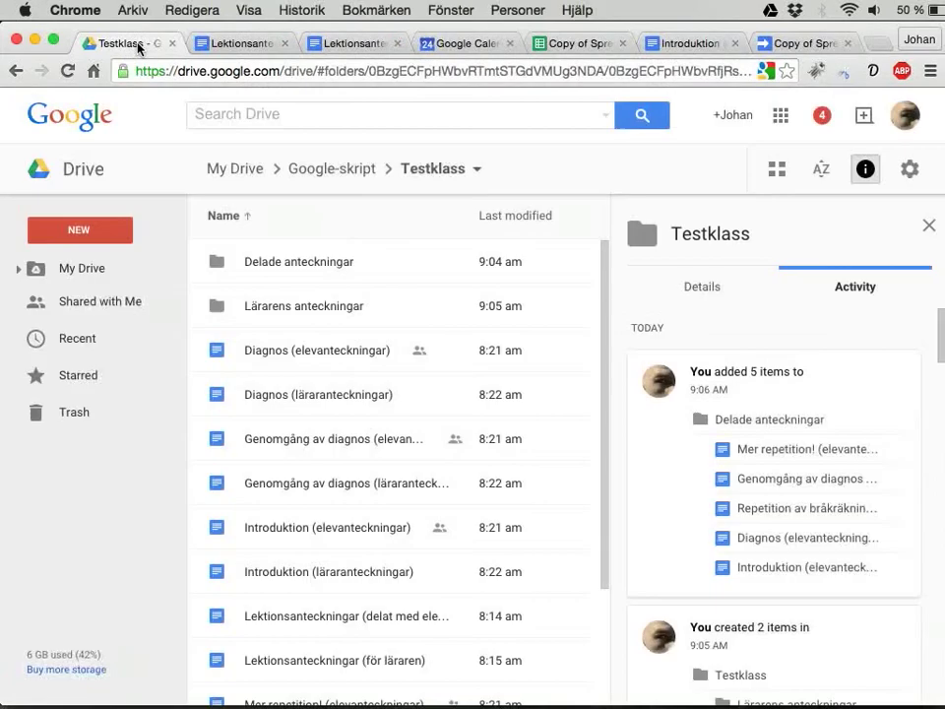
pyautogui.doubleClick(264, 316)
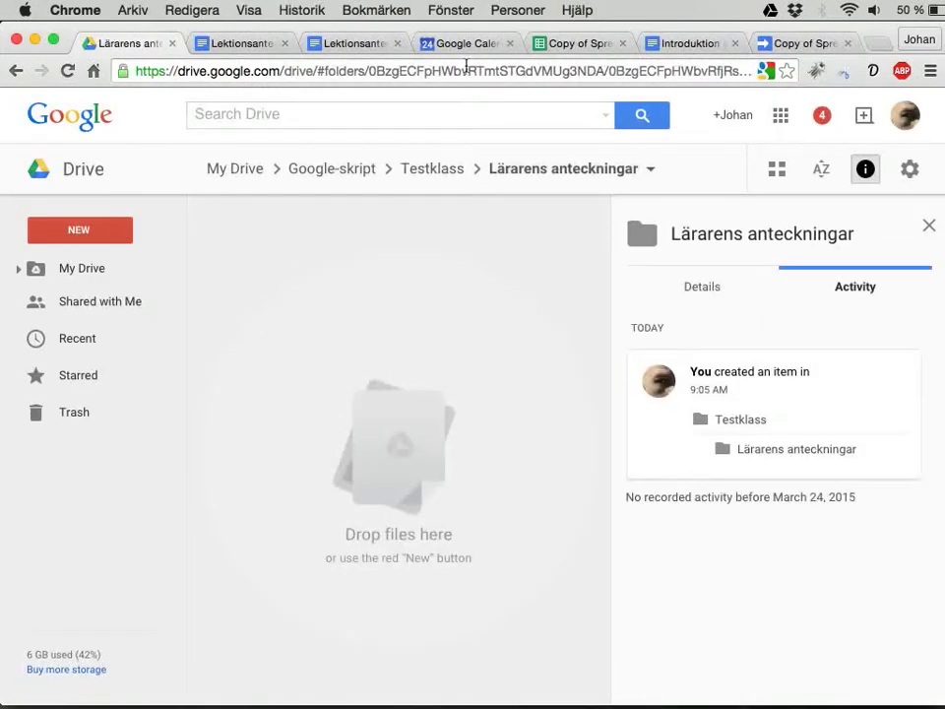
pyautogui.click(467, 71)
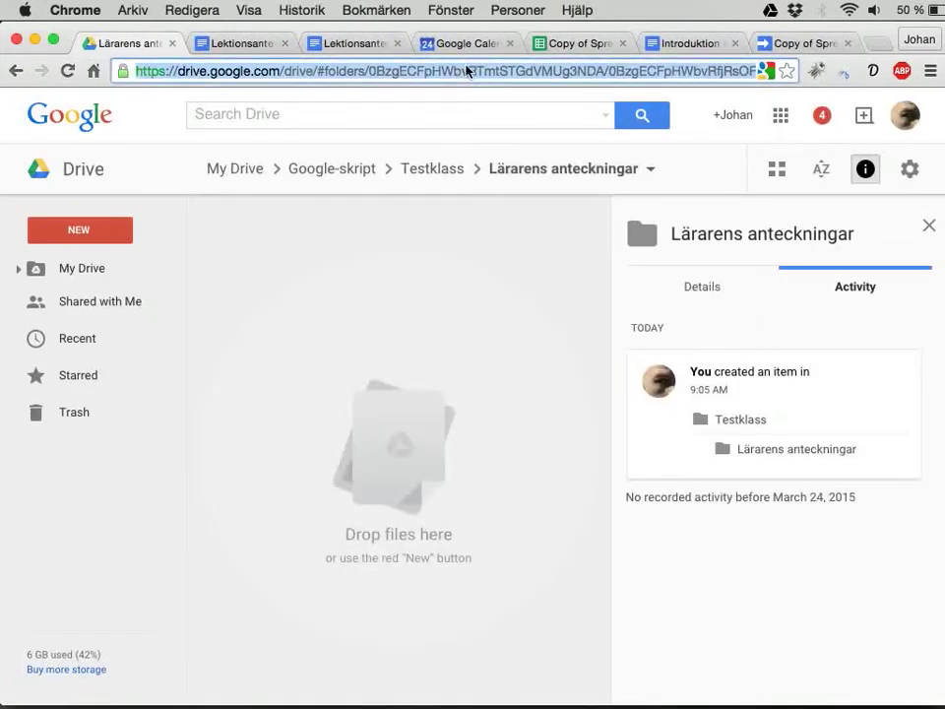
pyautogui.click(802, 44)
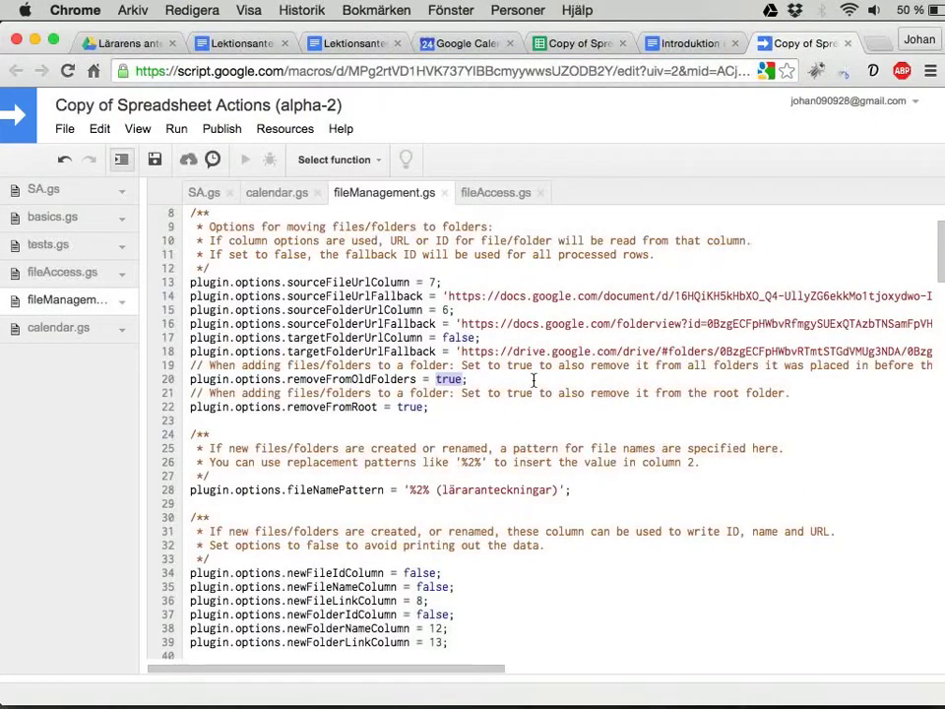
# Step: Set sourceFileUrlColumn to 8 and replace the line 18 fallback with the Lärarens anteckningar folder URL
pyautogui.click(433, 282)
pyautogui.press('BackSpace')
pyautogui.write('8')
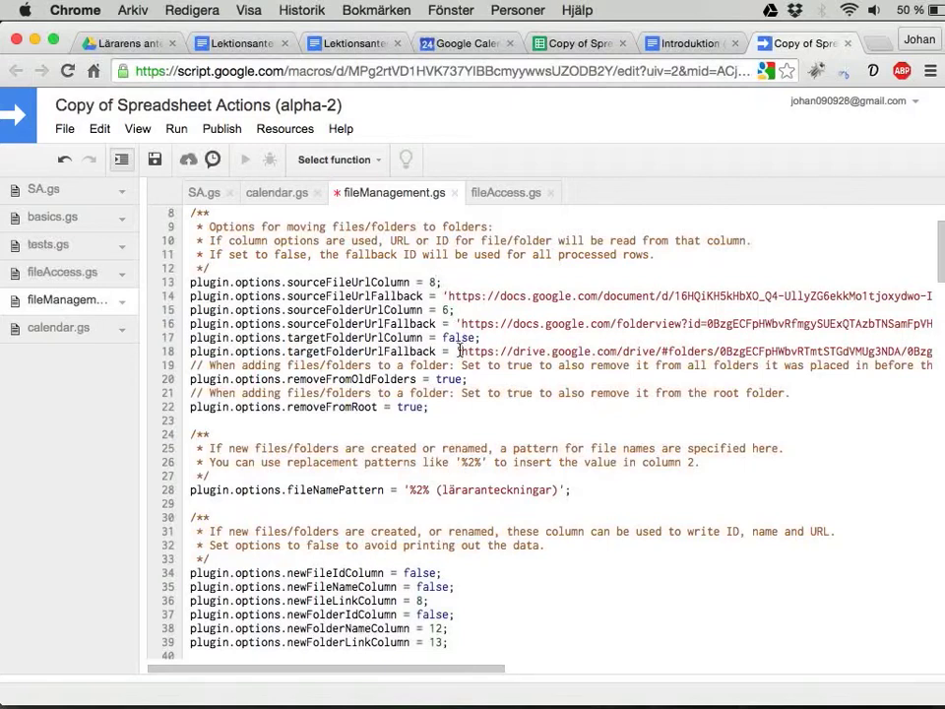
pyautogui.click(458, 351)
pyautogui.hotkey('shift', 'End')
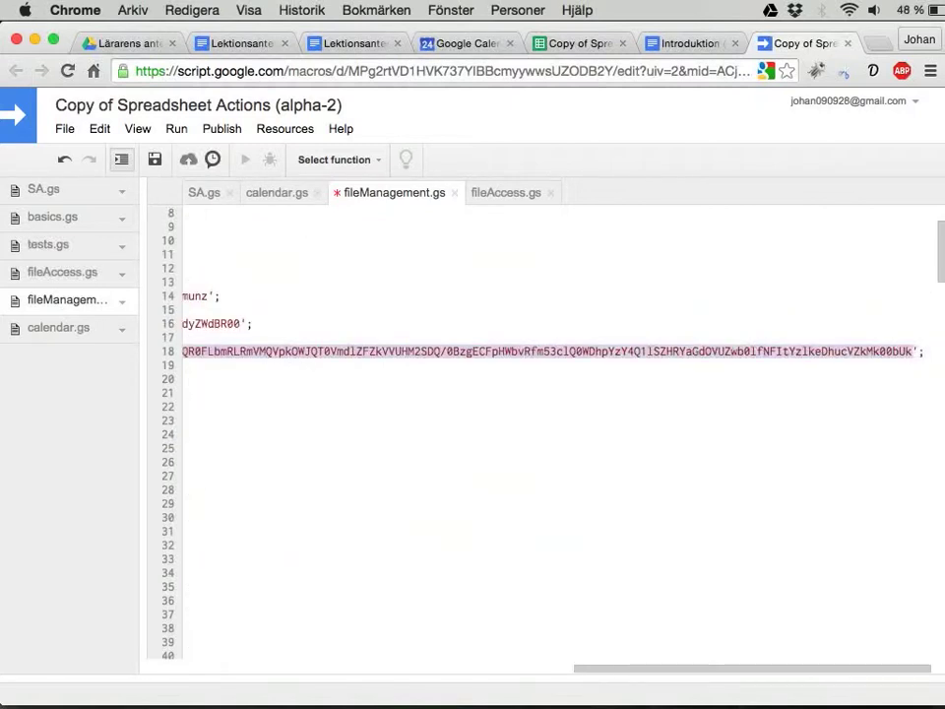
pyautogui.hotkey('ctrl', 'v')
pyautogui.press('Home')
# Step: Save the script and run Bulk actions > Move file(s) to folder from the lesson spreadsheet
pyautogui.hotkey('ctrl', 's')
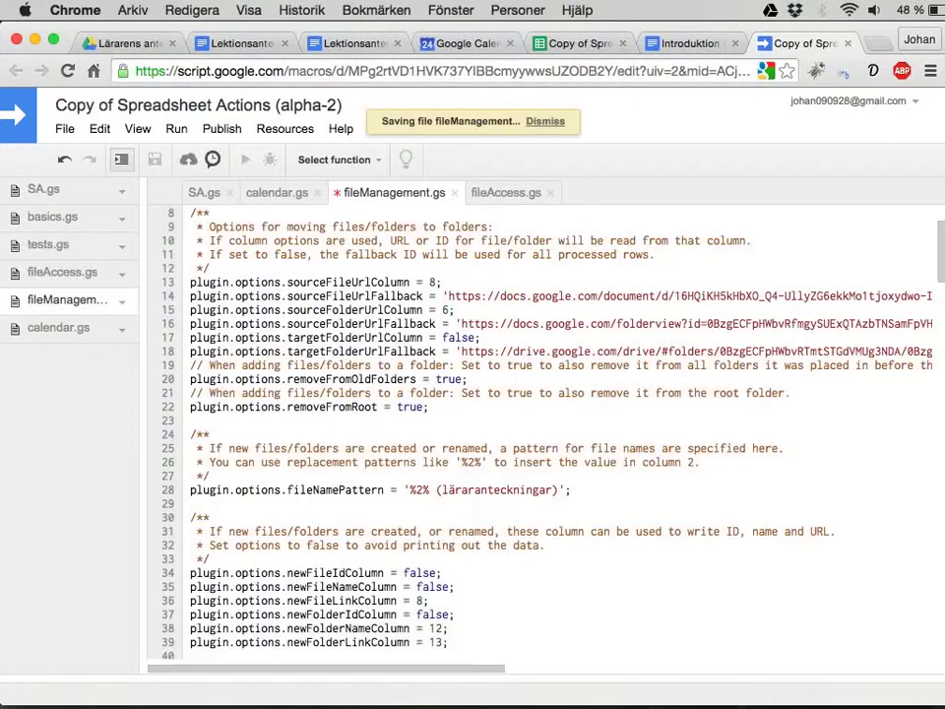
pyautogui.click(558, 42)
pyautogui.click(504, 129)
pyautogui.moveTo(507, 162)
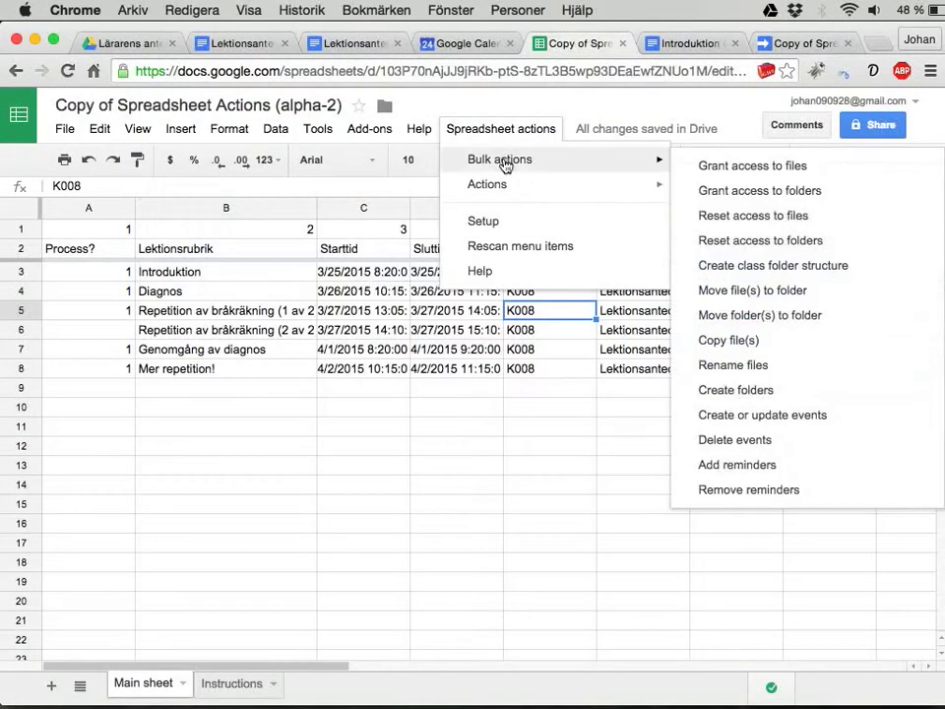
pyautogui.click(716, 291)
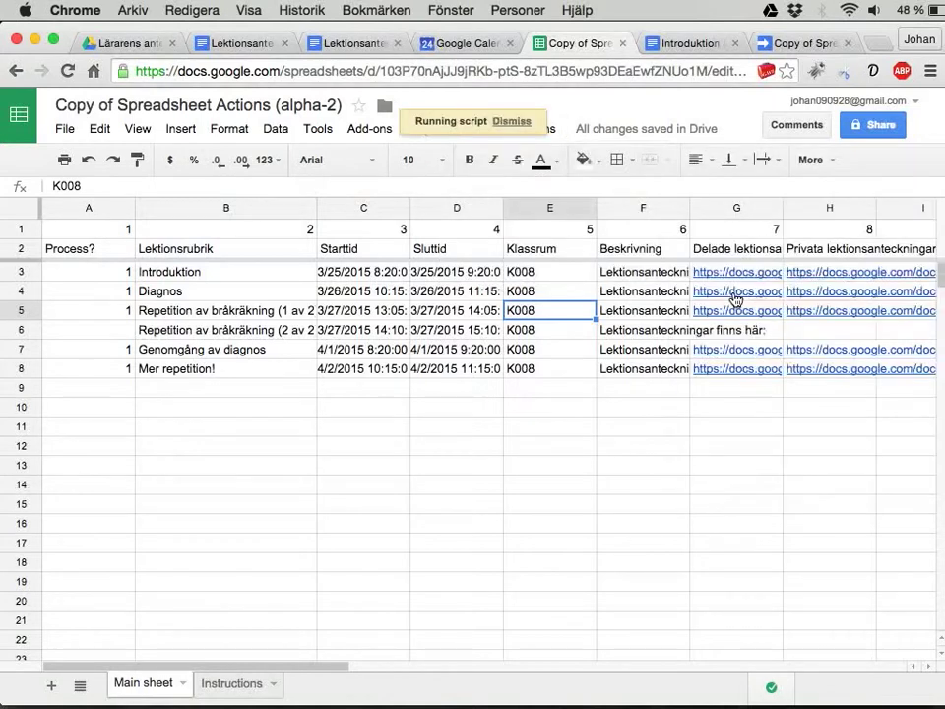
pyautogui.click(85, 41)
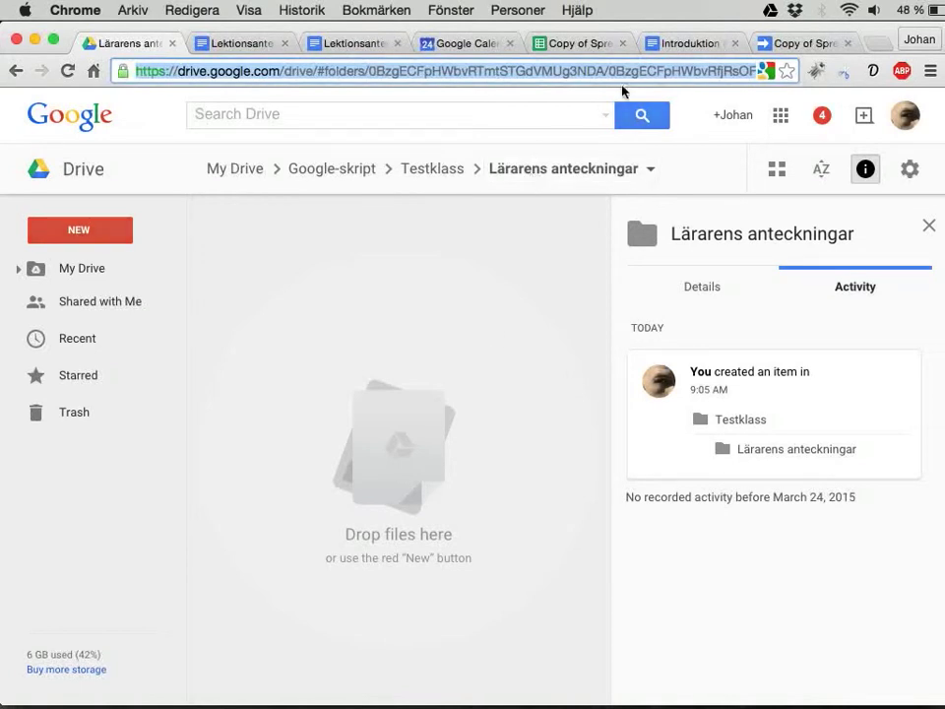
# Step: Browse Testklass and open Delade anteckningar to confirm it holds the five student-note Docs
pyautogui.click(428, 173)
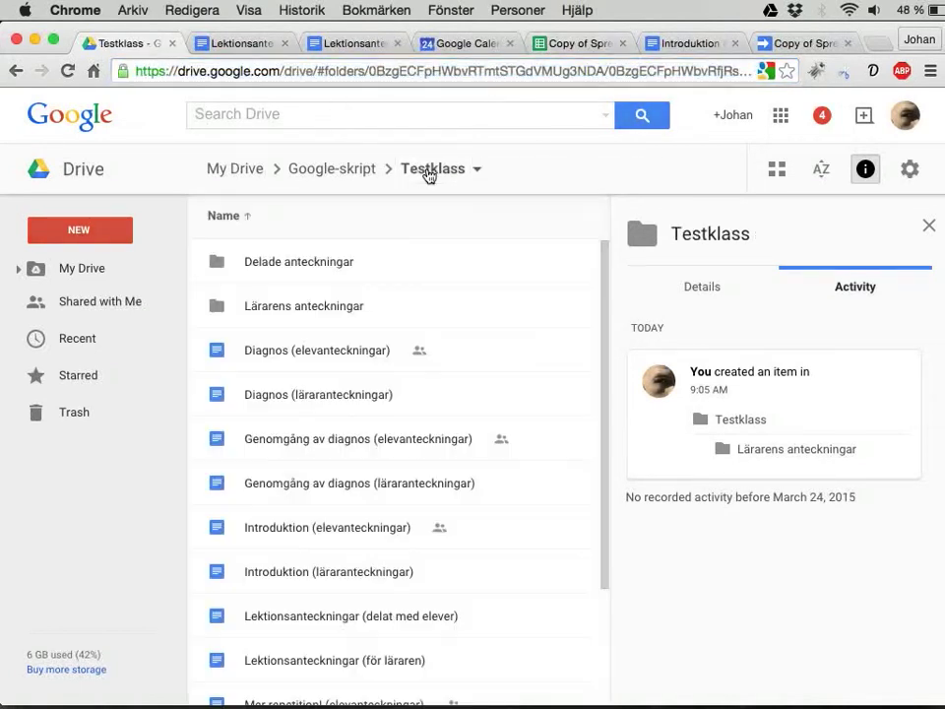
pyautogui.scroll(-1, 325, 483)
pyautogui.scroll(-3, 325, 482)
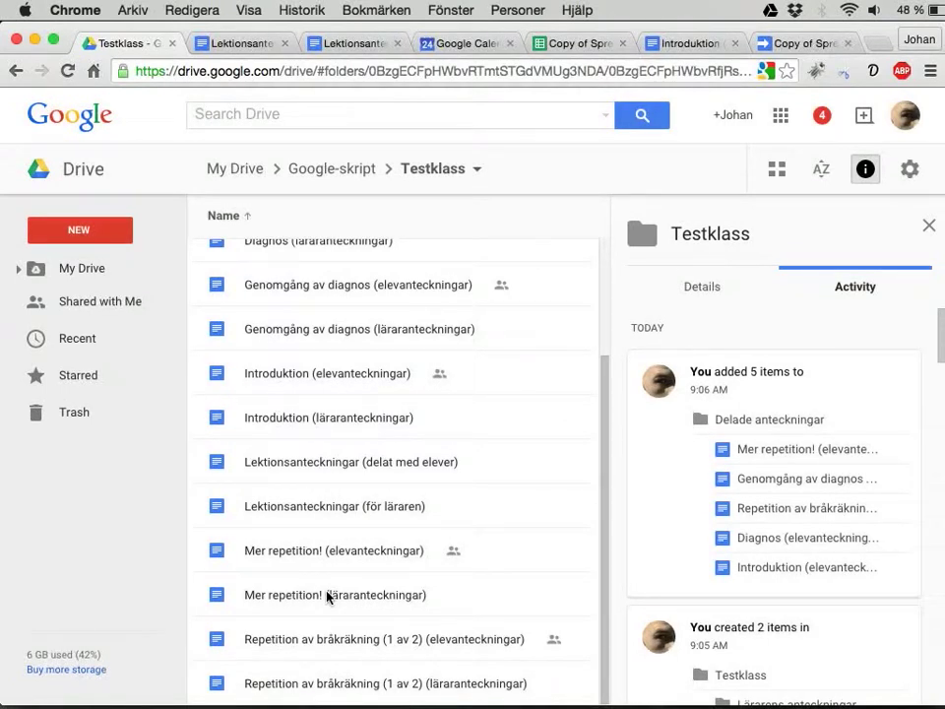
pyautogui.scroll(3, 328, 596)
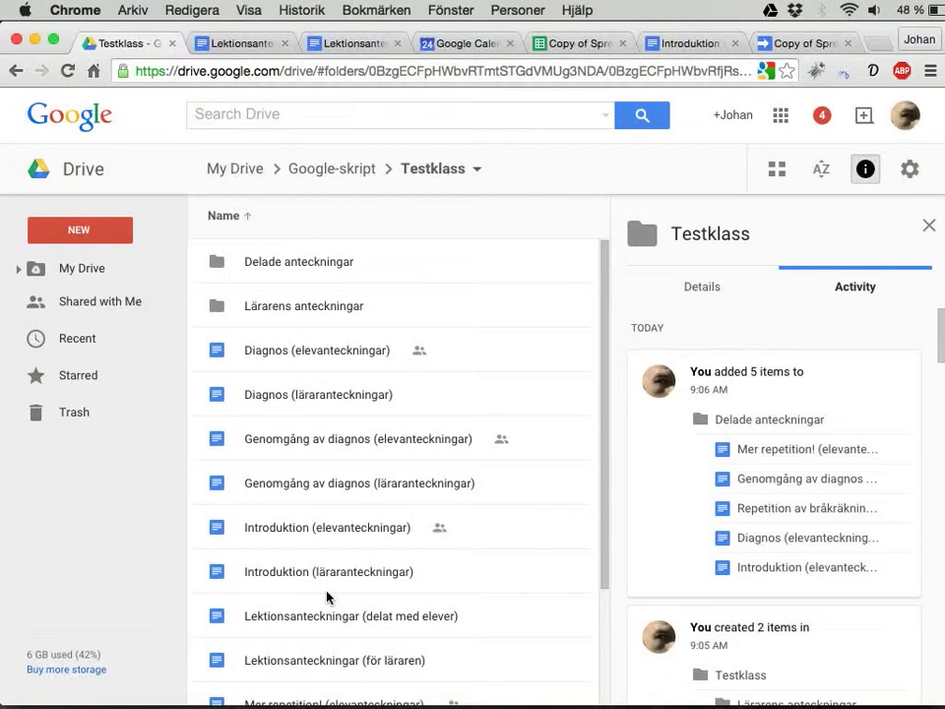
pyautogui.click(682, 46)
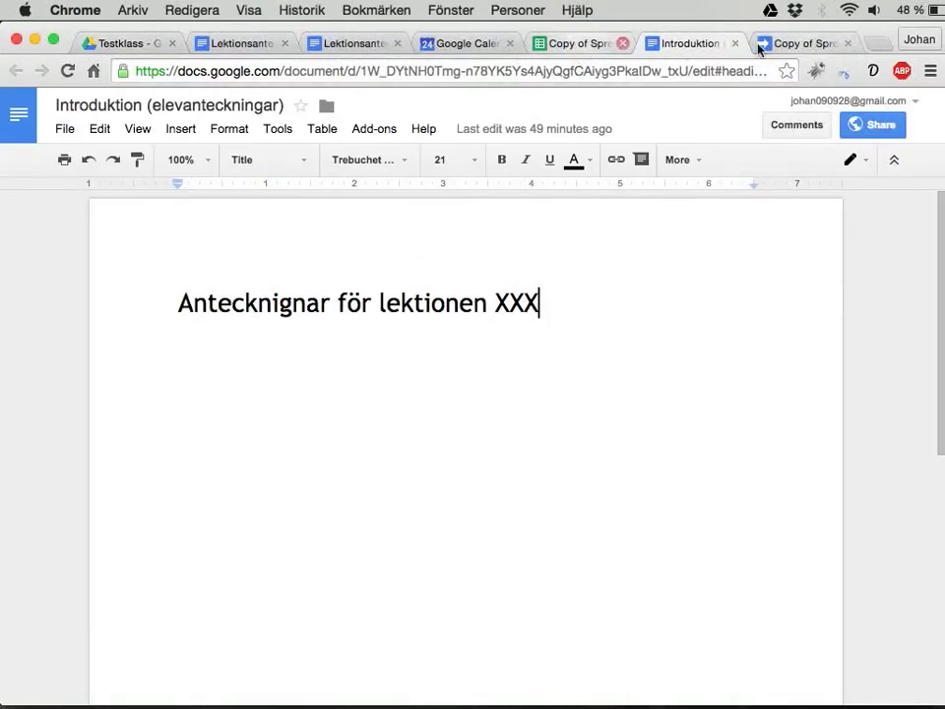
pyautogui.click(589, 46)
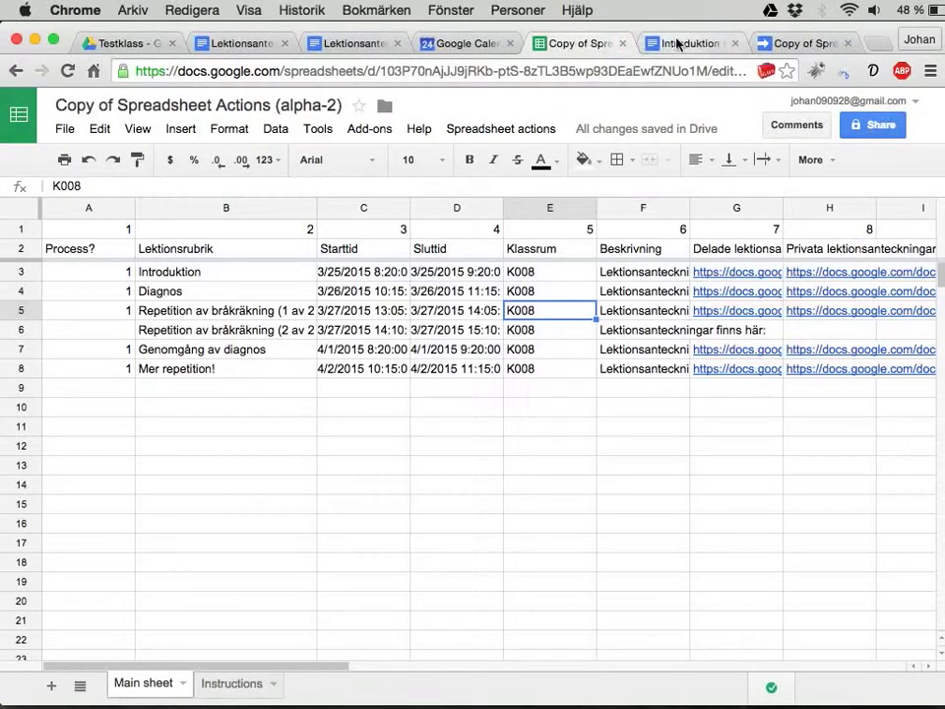
pyautogui.click(125, 40)
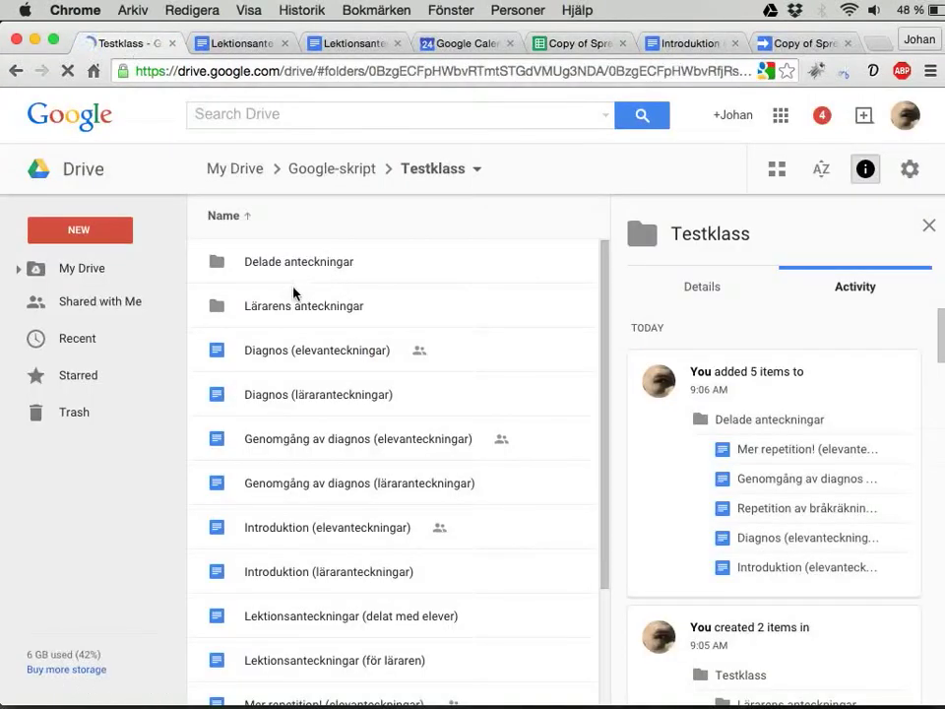
pyautogui.doubleClick(289, 264)
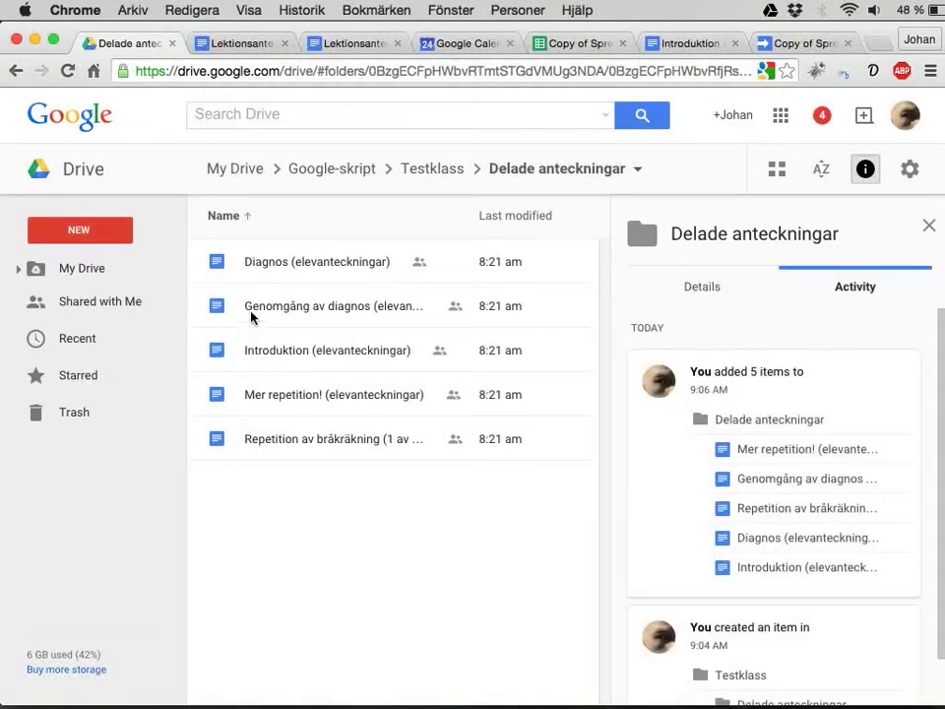
pyautogui.click(575, 44)
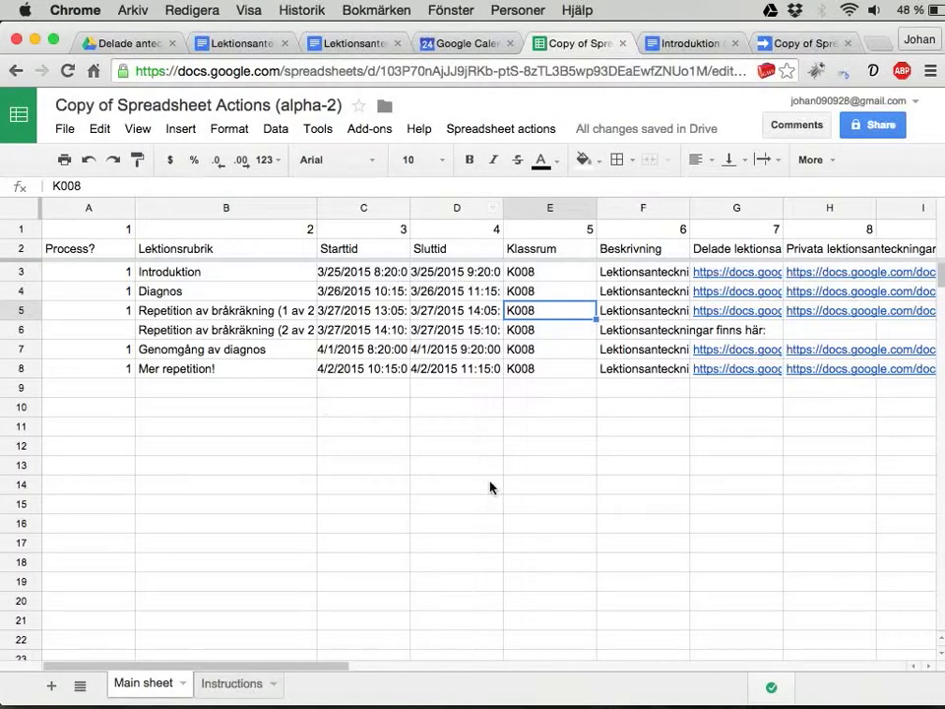
# Step: Enter lesson numbers 1 and 2 in column I with the header Lektionsnummer
pyautogui.press('Right')
pyautogui.press('Right')
pyautogui.press('Right')
pyautogui.press('Right')
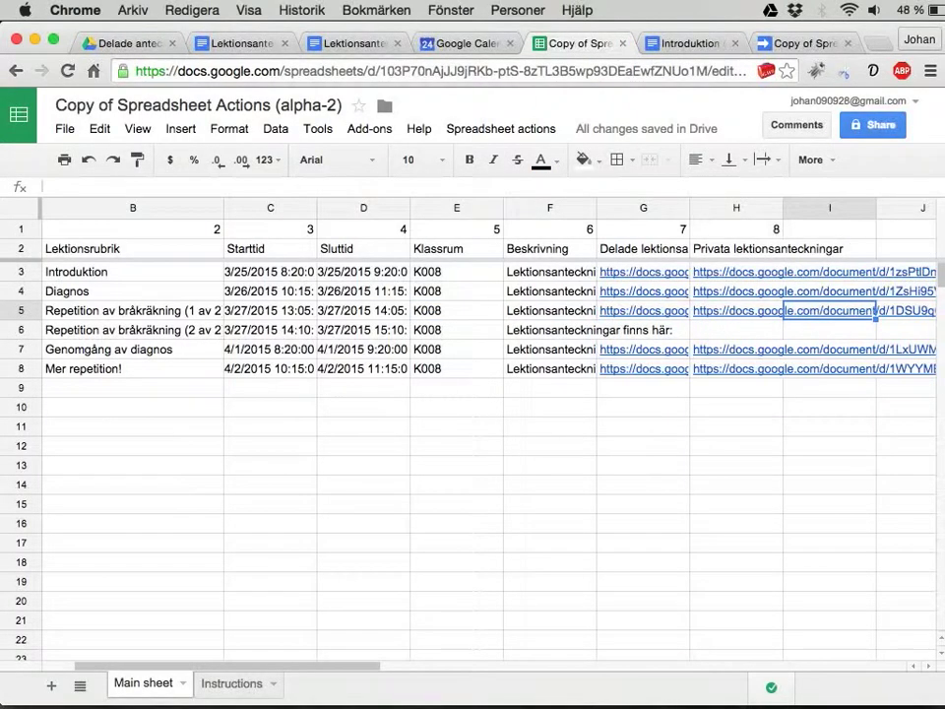
pyautogui.press('Up')
pyautogui.press('Up')
pyautogui.press('Up')
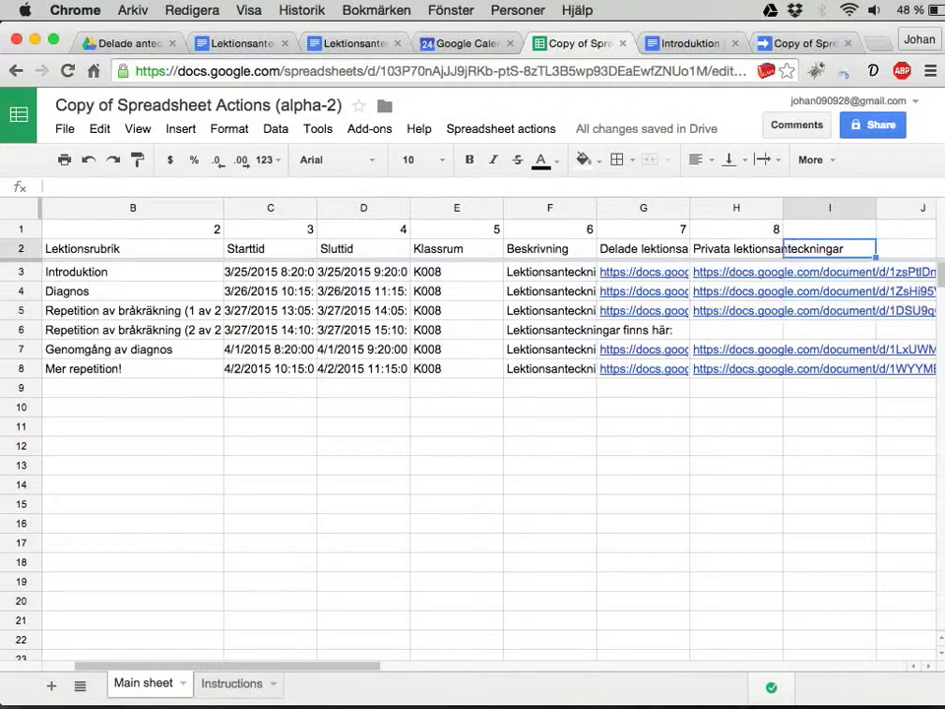
pyautogui.press('Down')
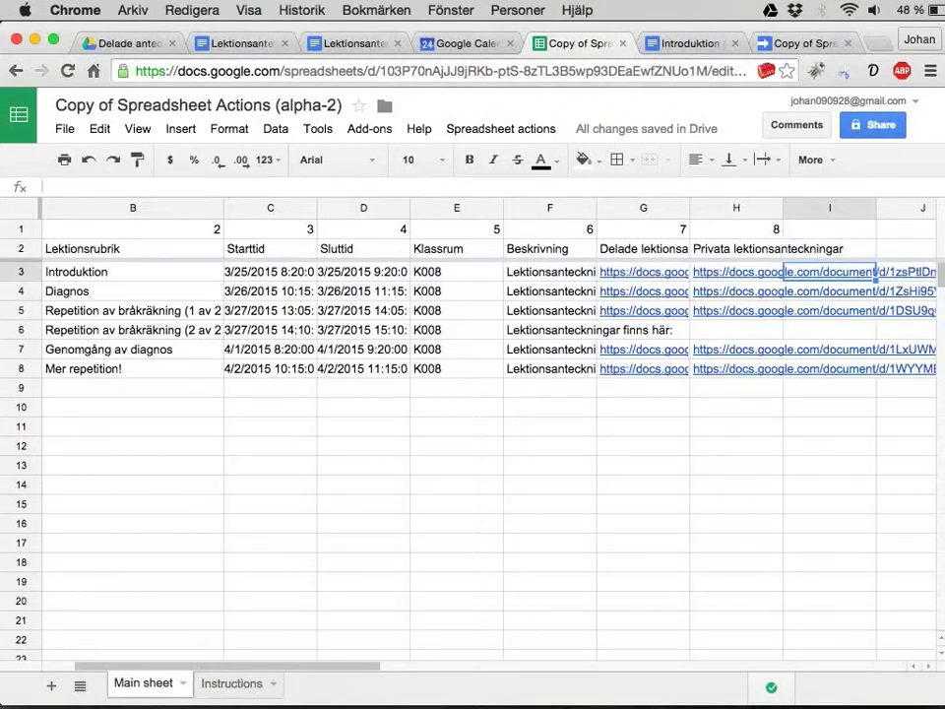
pyautogui.write('01')
pyautogui.press('Return')
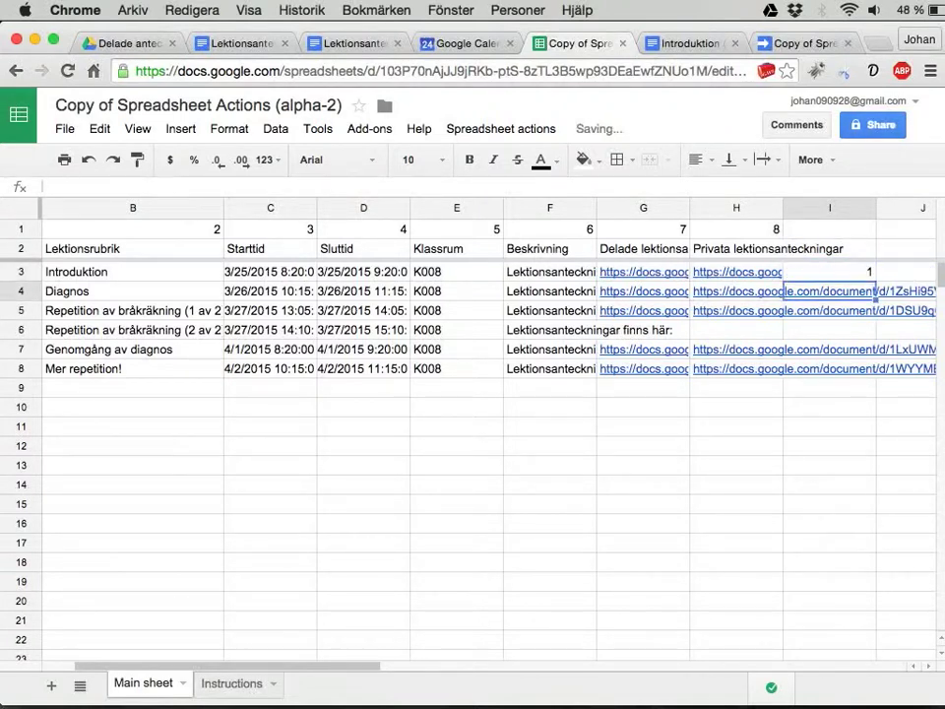
pyautogui.write('2')
pyautogui.press('Up')
pyautogui.press('Up')
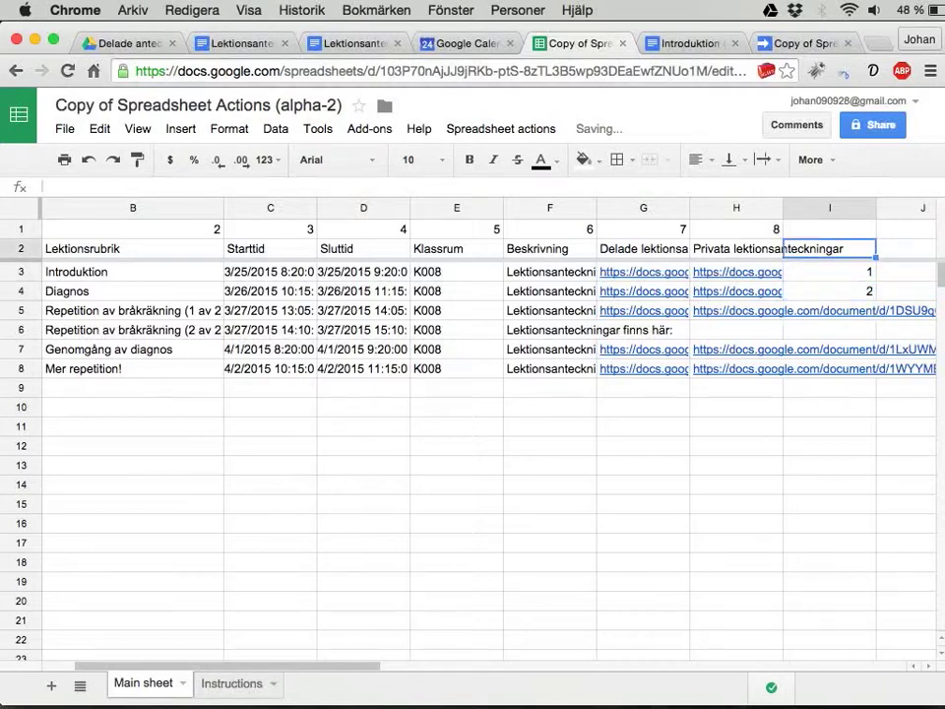
pyautogui.write('Lektions')
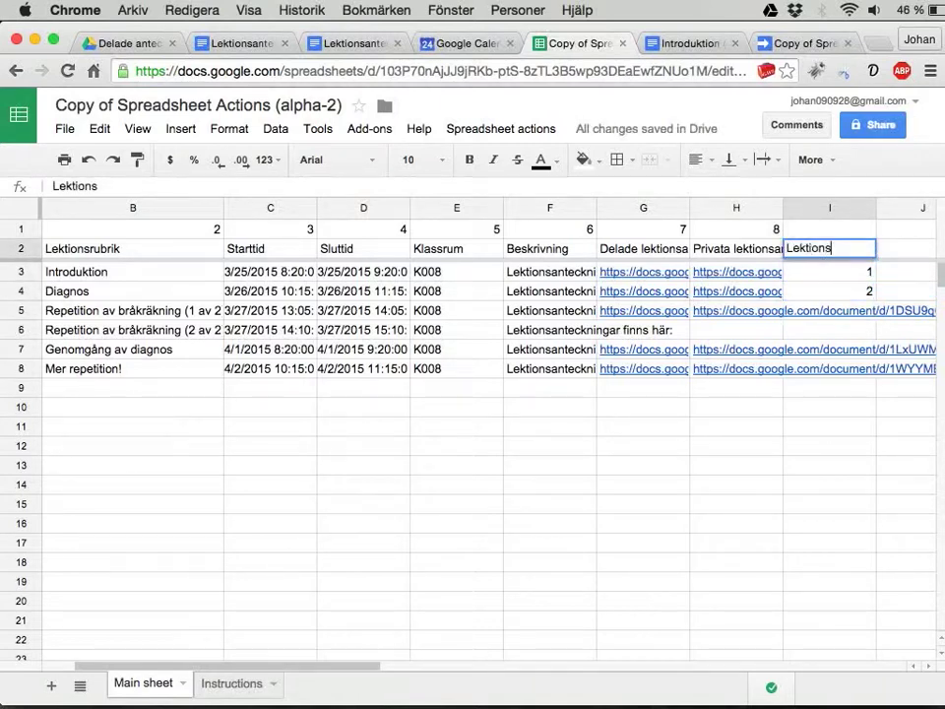
pyautogui.write('nummer')
pyautogui.press('Return')
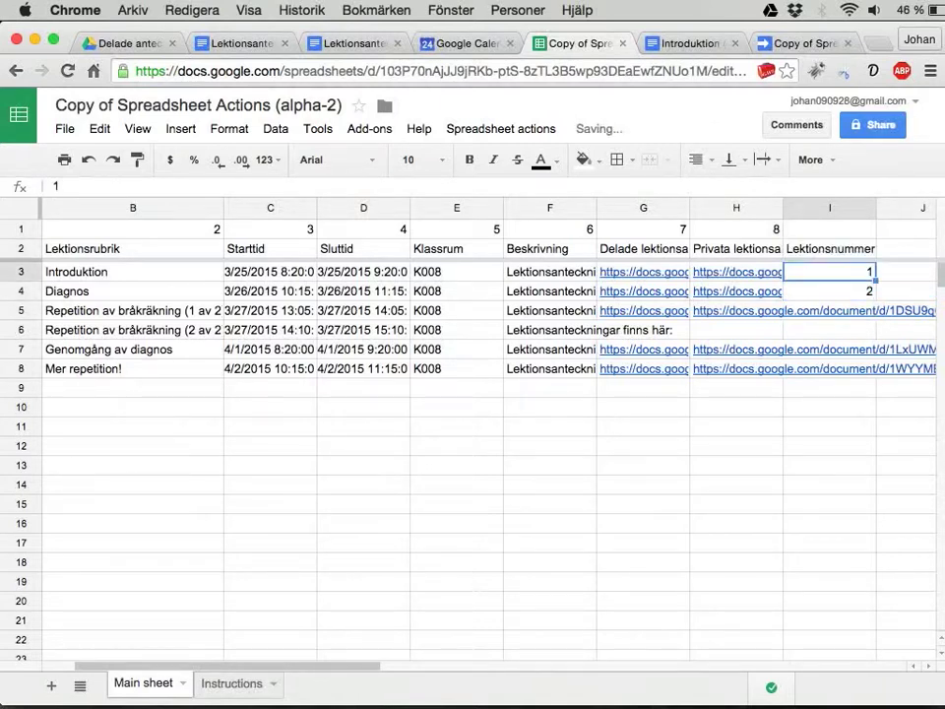
# Step: Number the remaining lessons 3, 4 and 5, skipping the second repetition row, and rename the header to Moment nummer
pyautogui.click(831, 291)
pyautogui.click(830, 311)
pyautogui.write('3')
pyautogui.press('Return')
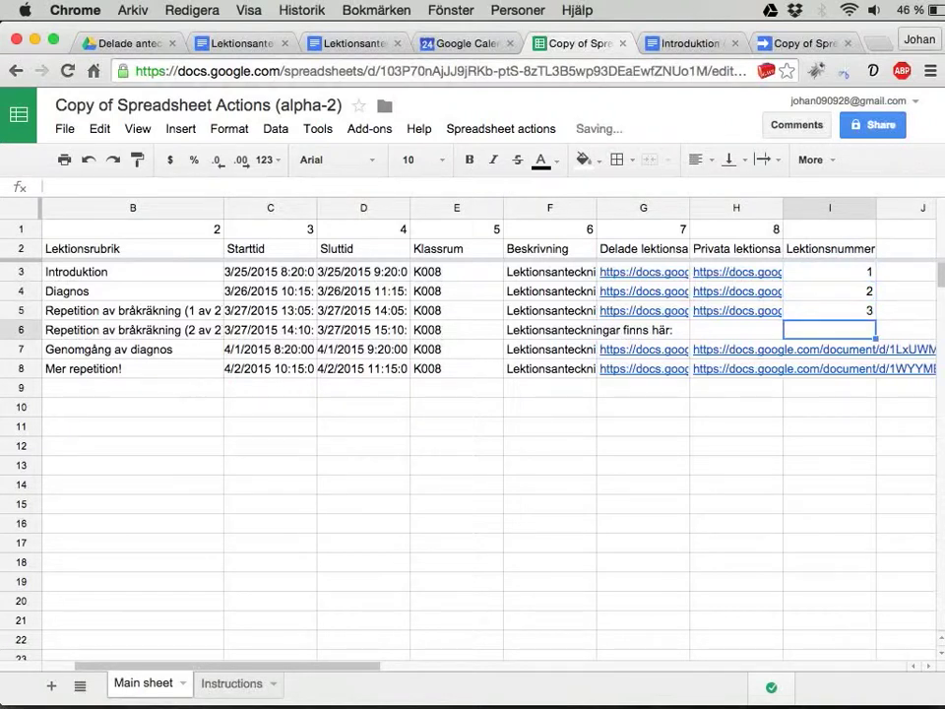
pyautogui.click(831, 348)
pyautogui.write('4')
pyautogui.press('Return')
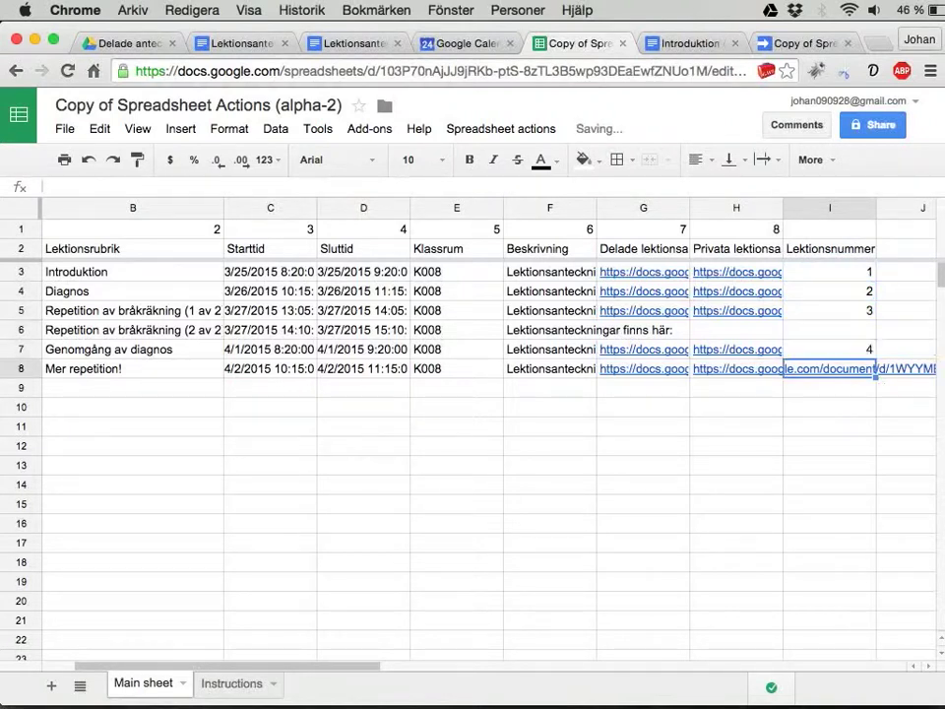
pyautogui.write('5')
pyautogui.press('Return')
pyautogui.click(824, 252)
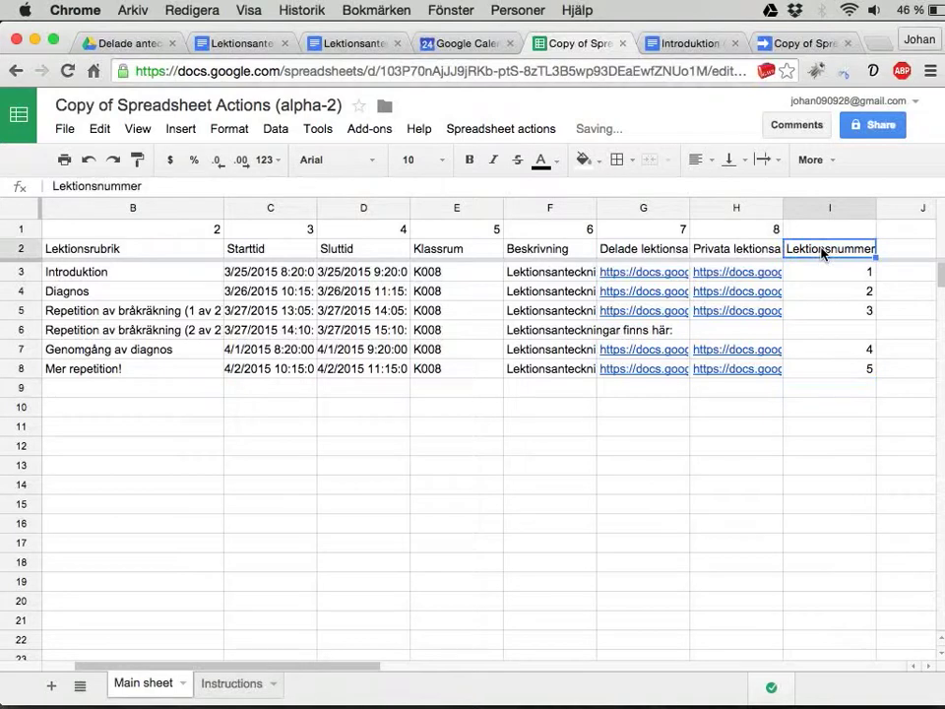
pyautogui.write('Moment nummer')
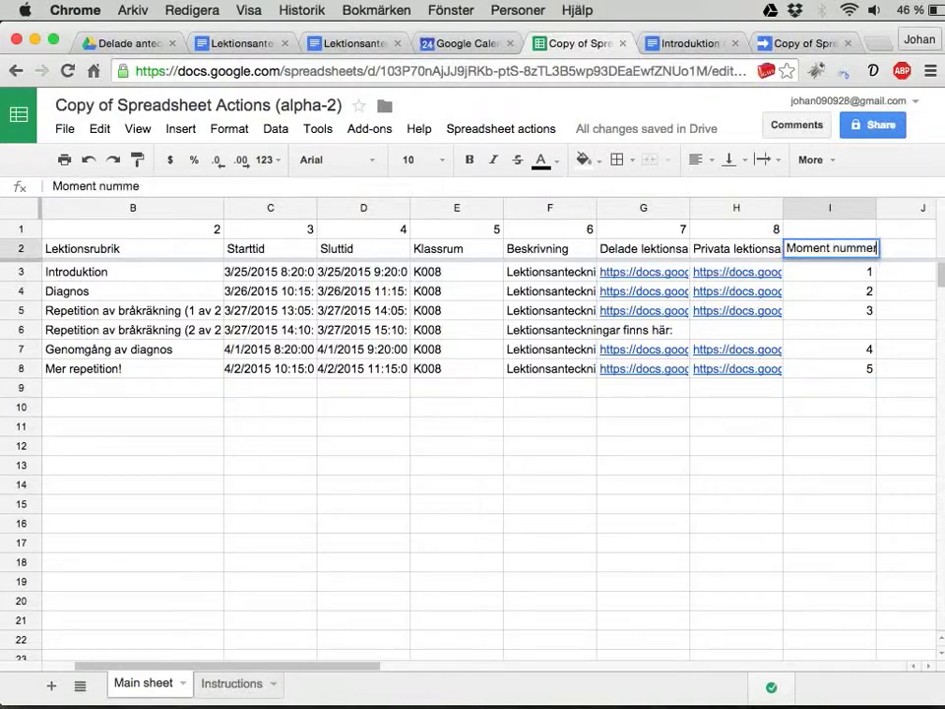
pyautogui.press('Return')
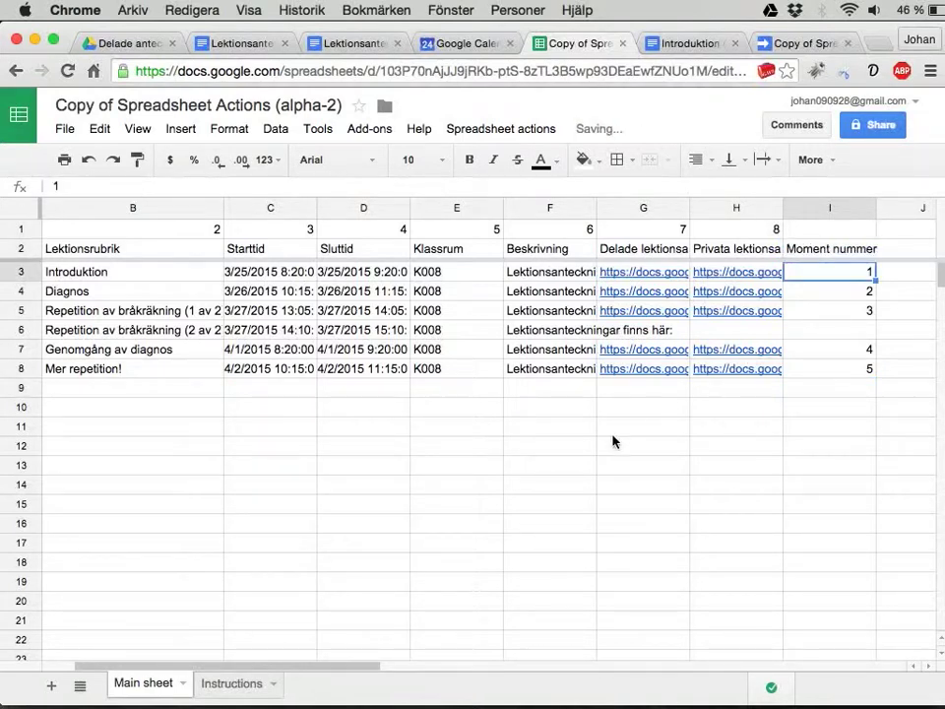
pyautogui.moveTo(157, 317); pyautogui.dragTo(148, 330)
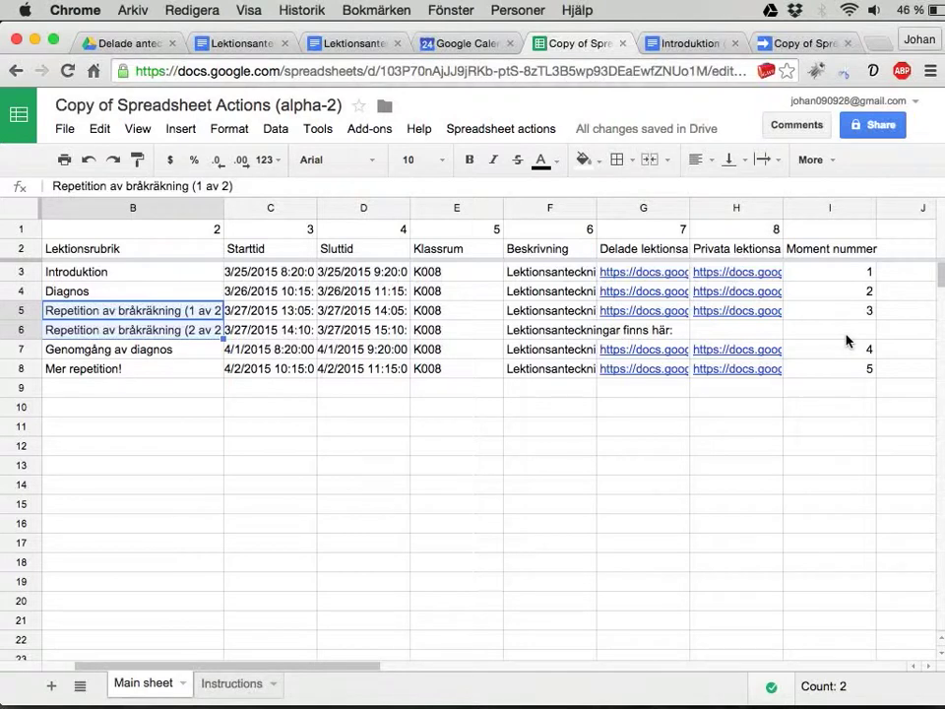
# Step: Review the lesson numbers, lesson titles, description formula and notes links in the table
pyautogui.click(834, 272)
pyautogui.moveTo(825, 380); pyautogui.dragTo(810, 386)
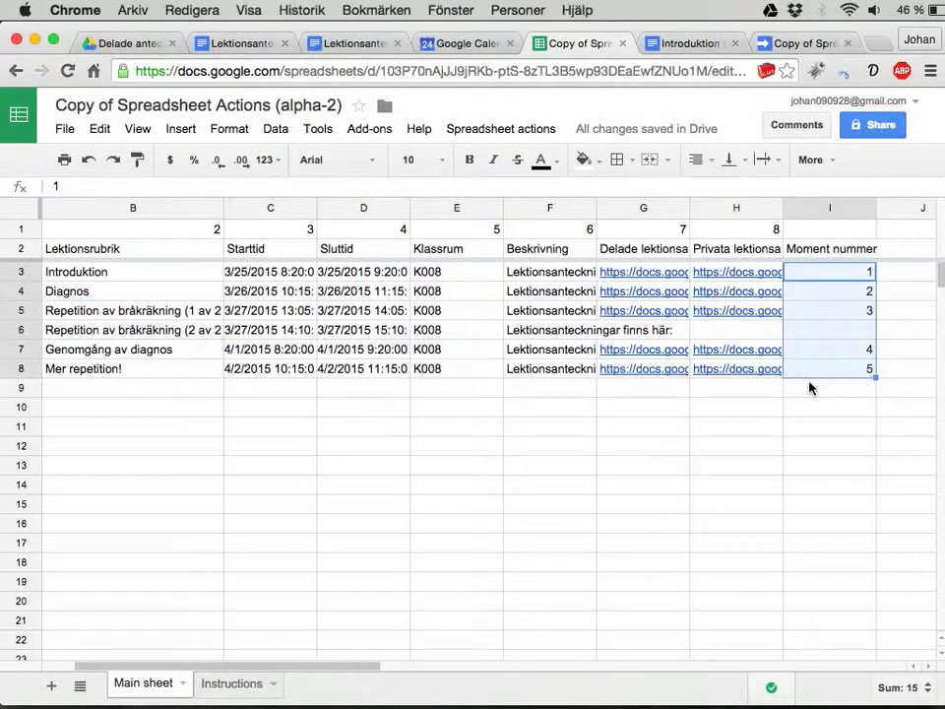
pyautogui.moveTo(124, 279); pyautogui.dragTo(165, 372)
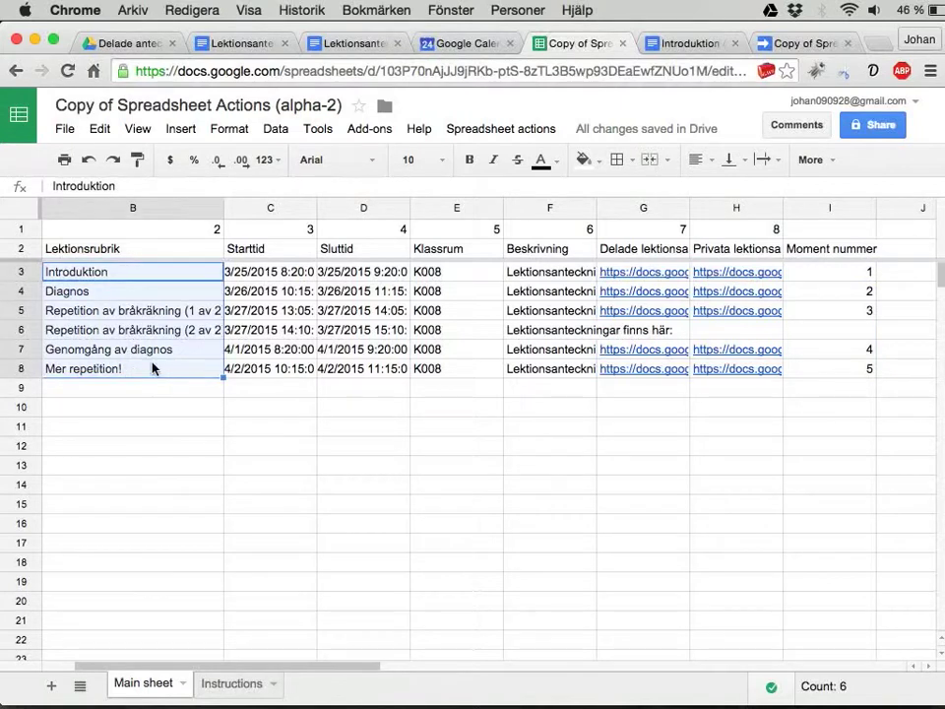
pyautogui.click(546, 275)
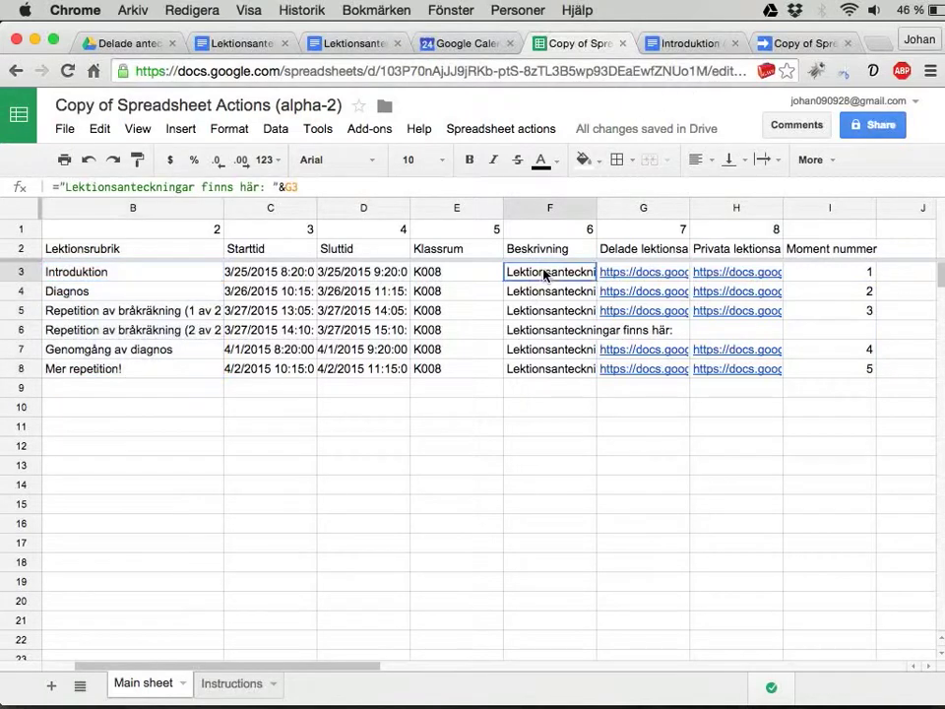
pyautogui.click(644, 272)
pyautogui.moveTo(644, 271); pyautogui.dragTo(644, 368)
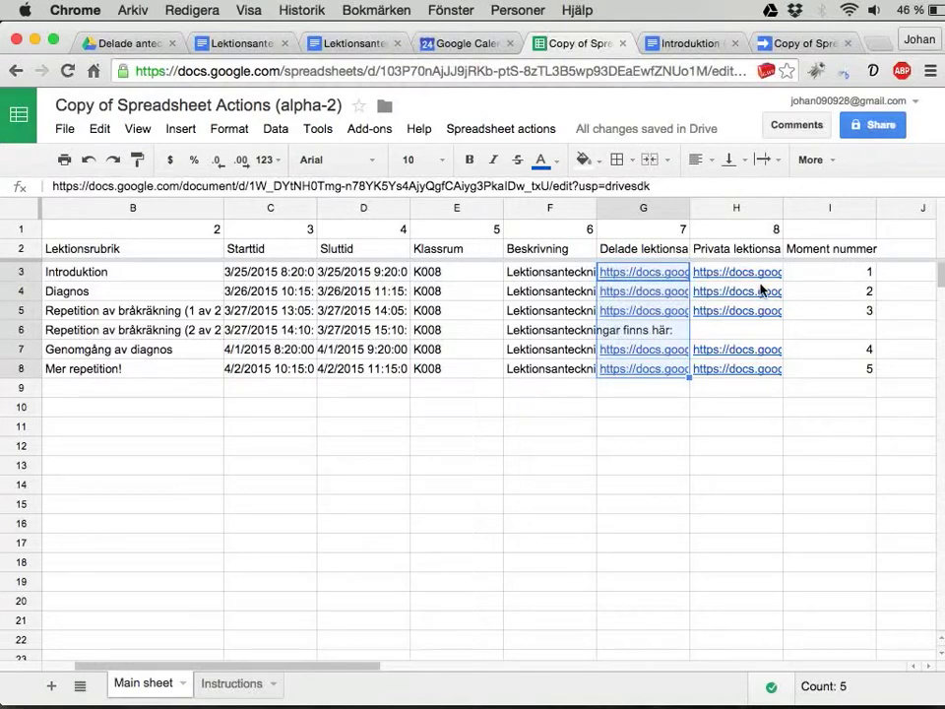
pyautogui.hotkey('shift', 'Right')
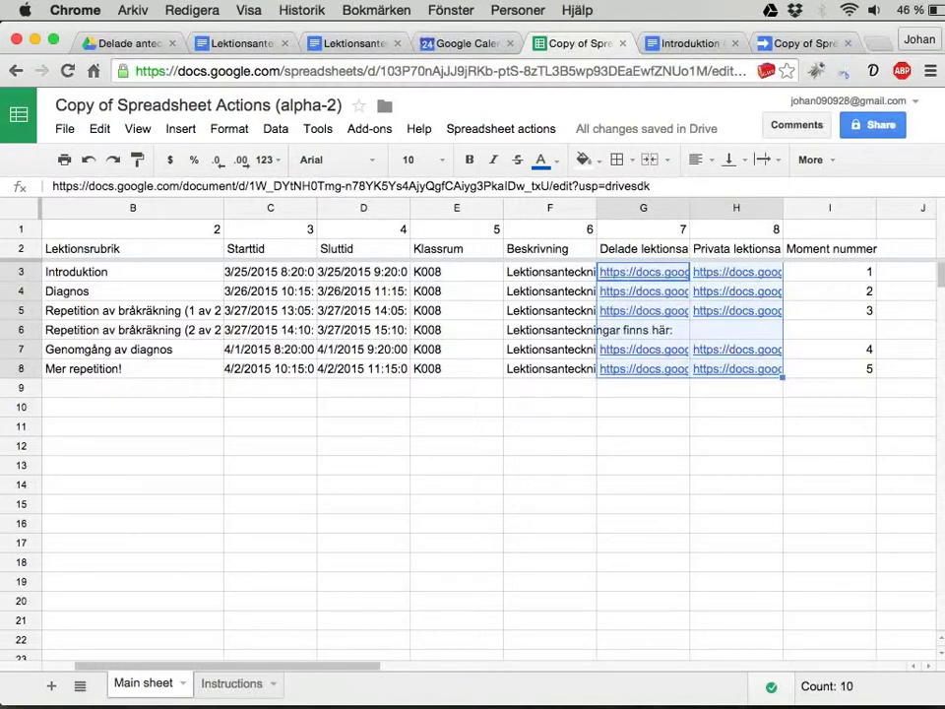
pyautogui.press('Left')
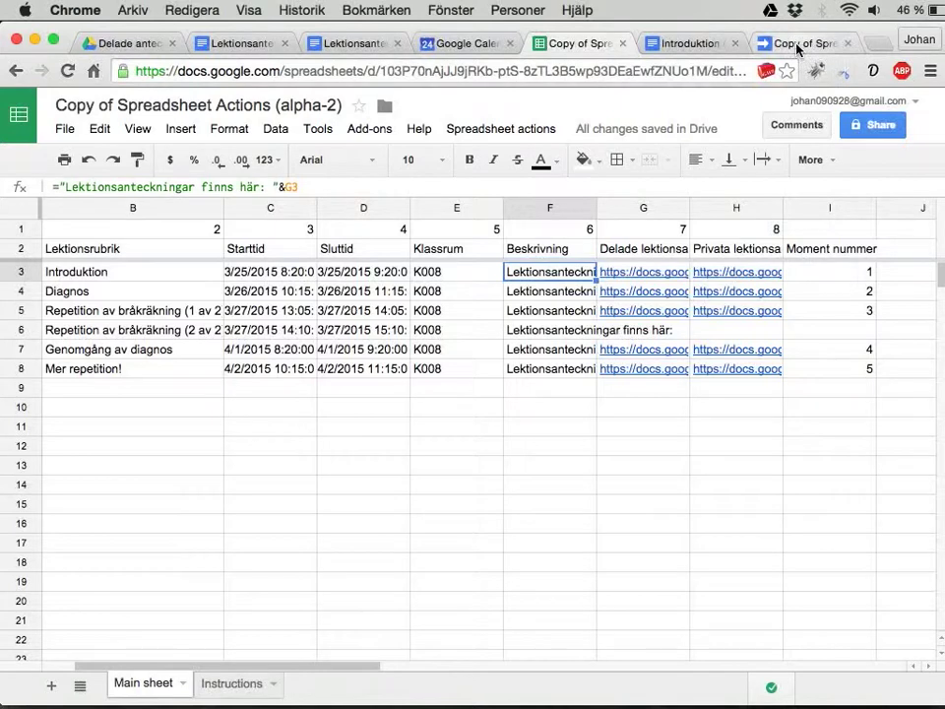
# Step: Select the Moment nummer header in I2 and check the Bulk actions menu
pyautogui.click(831, 228)
pyautogui.press('Down')
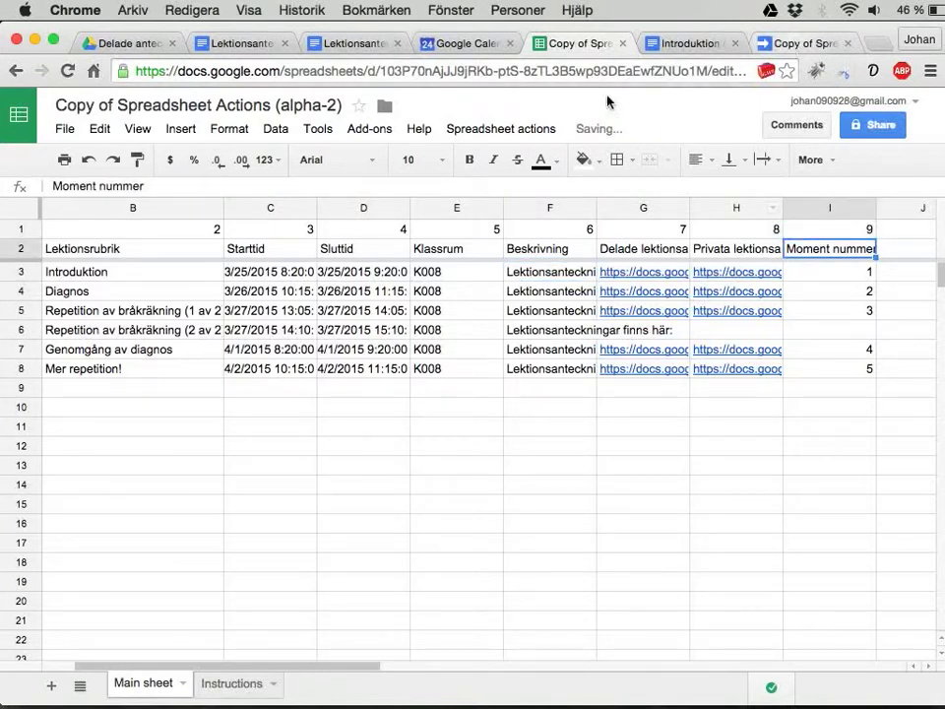
pyautogui.click(514, 130)
pyautogui.moveTo(513, 163)
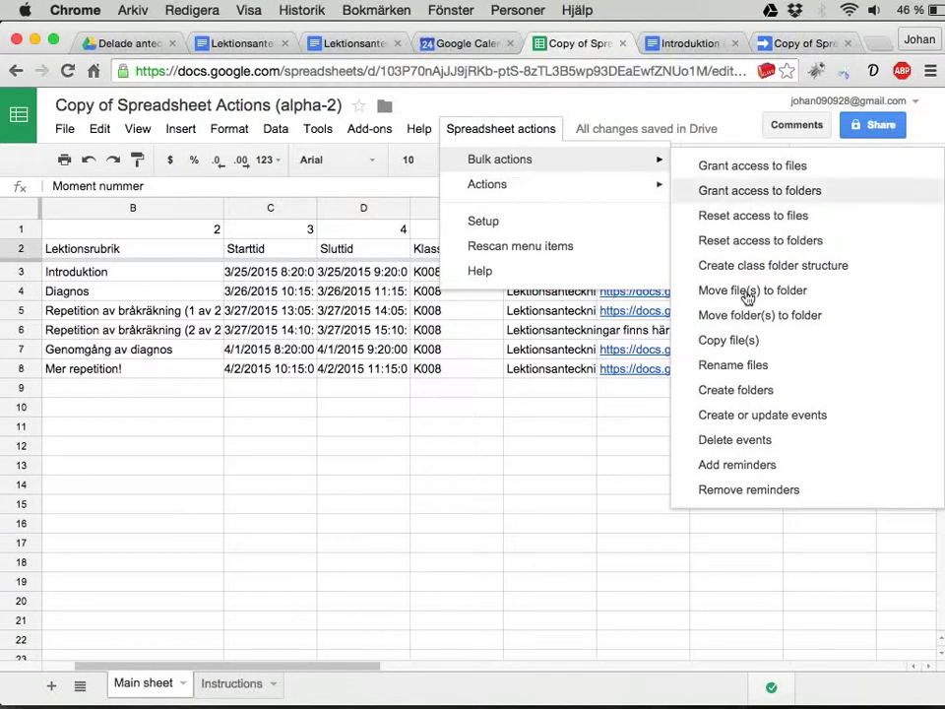
pyautogui.click(795, 45)
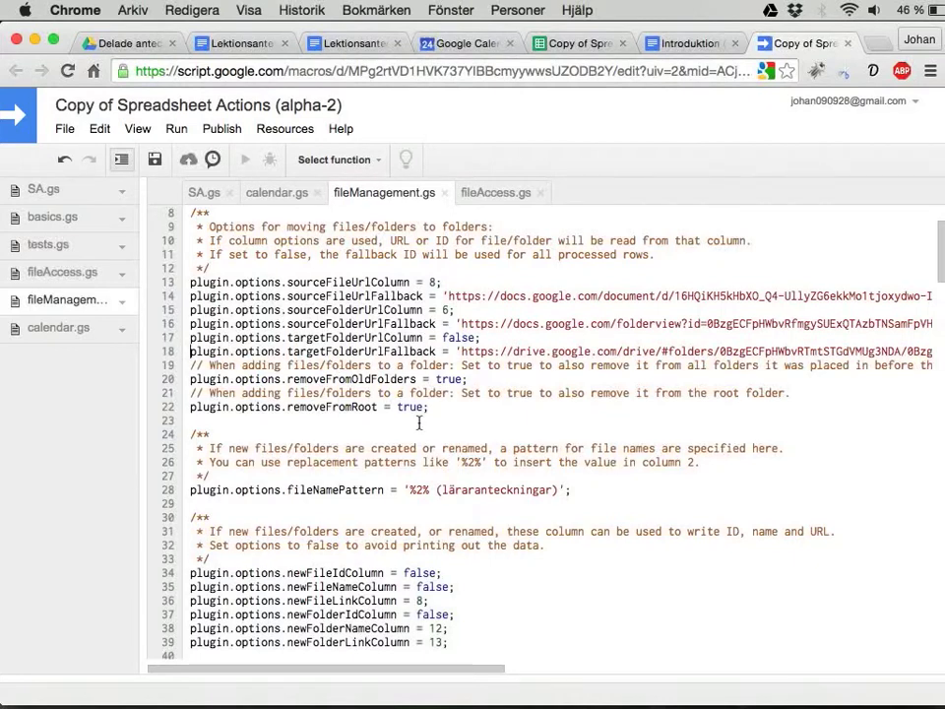
# Step: Insert %9%: before %2% on line 28 so the pattern reads '%9%: %2% (läraranteckningar)', and save
pyautogui.tripleClick(382, 489)
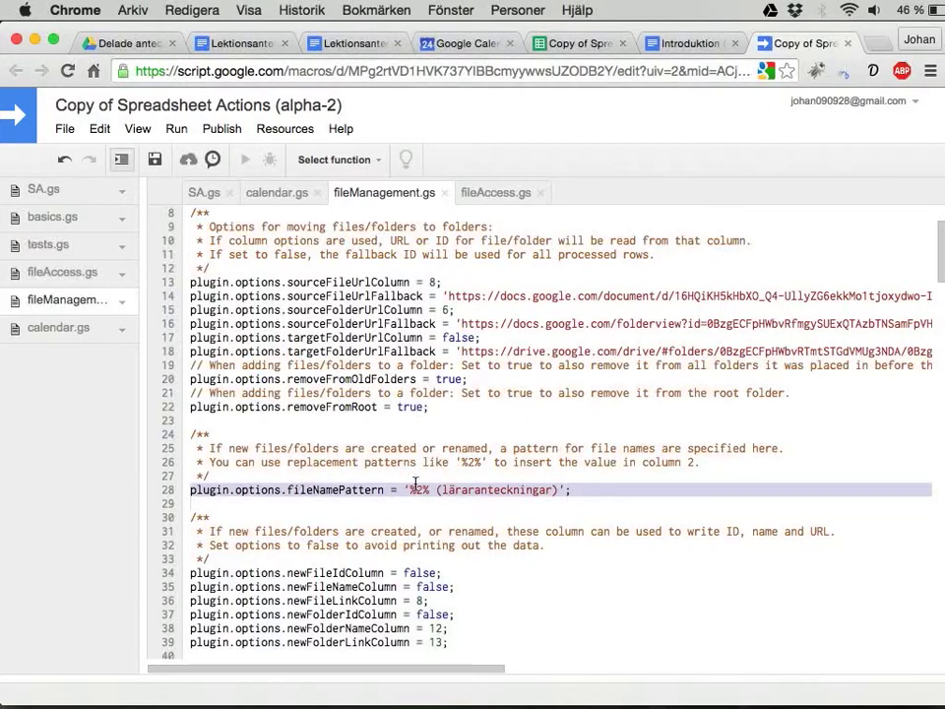
pyautogui.click(411, 489)
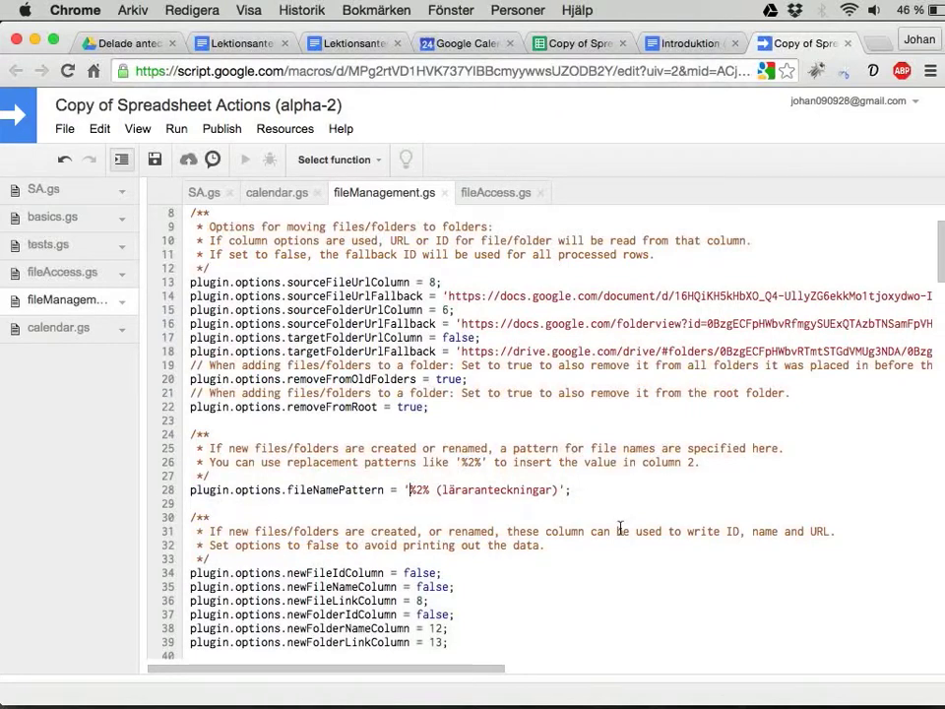
pyautogui.write('%9%')
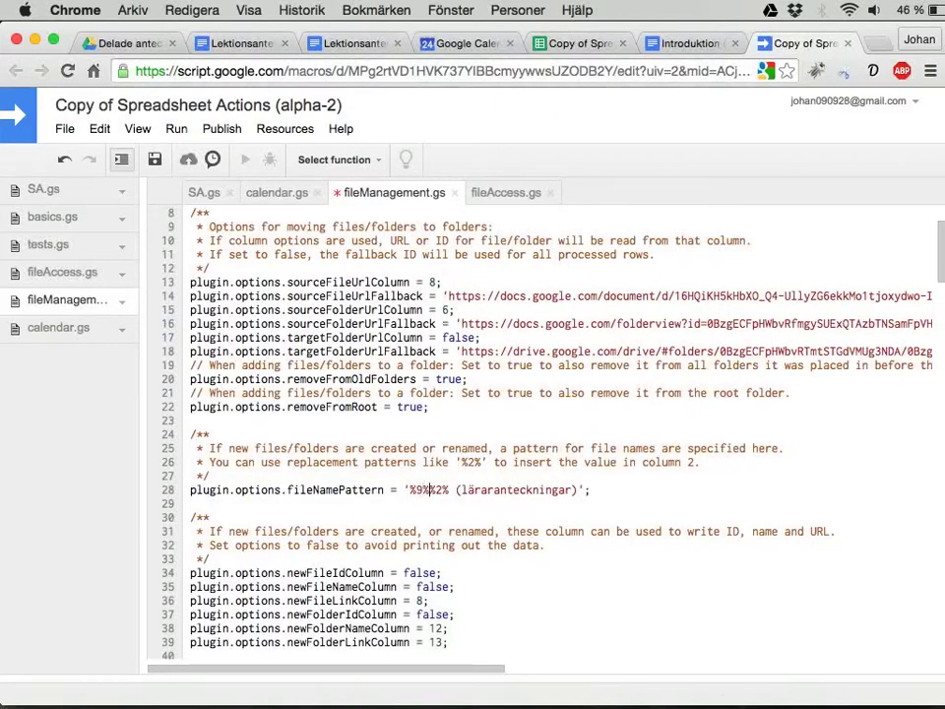
pyautogui.write(':')
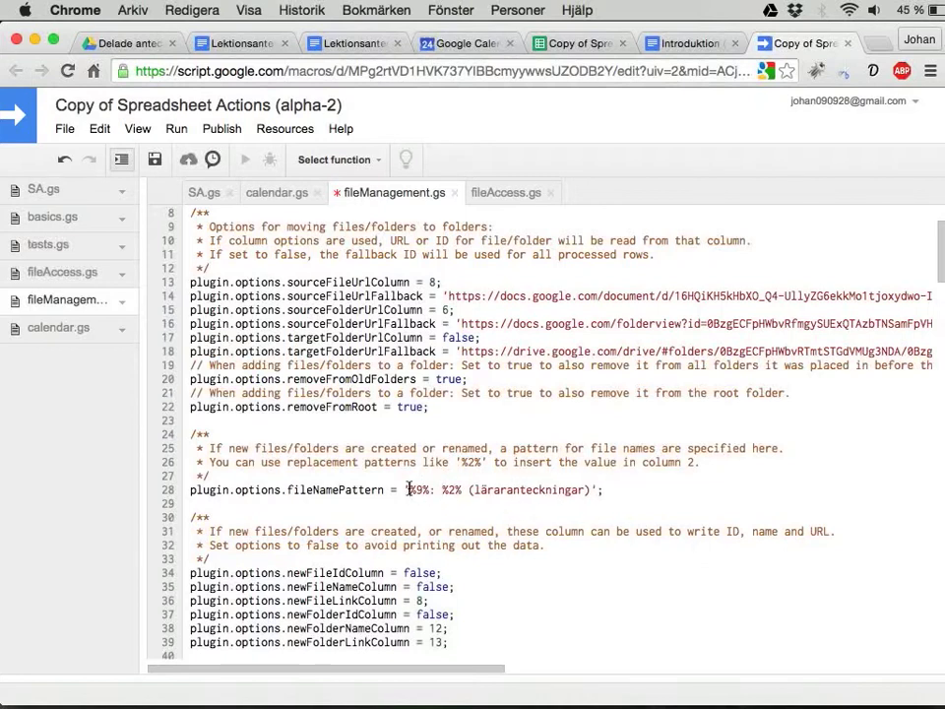
pyautogui.moveTo(408, 489); pyautogui.dragTo(463, 489)
pyautogui.doubleClick(483, 490)
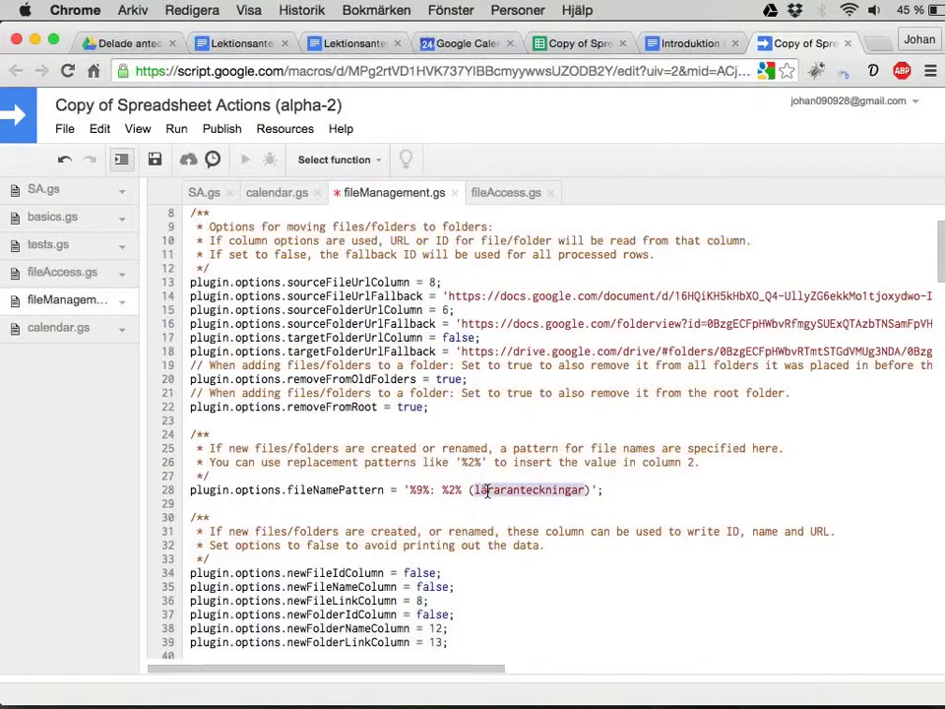
pyautogui.click(431, 281)
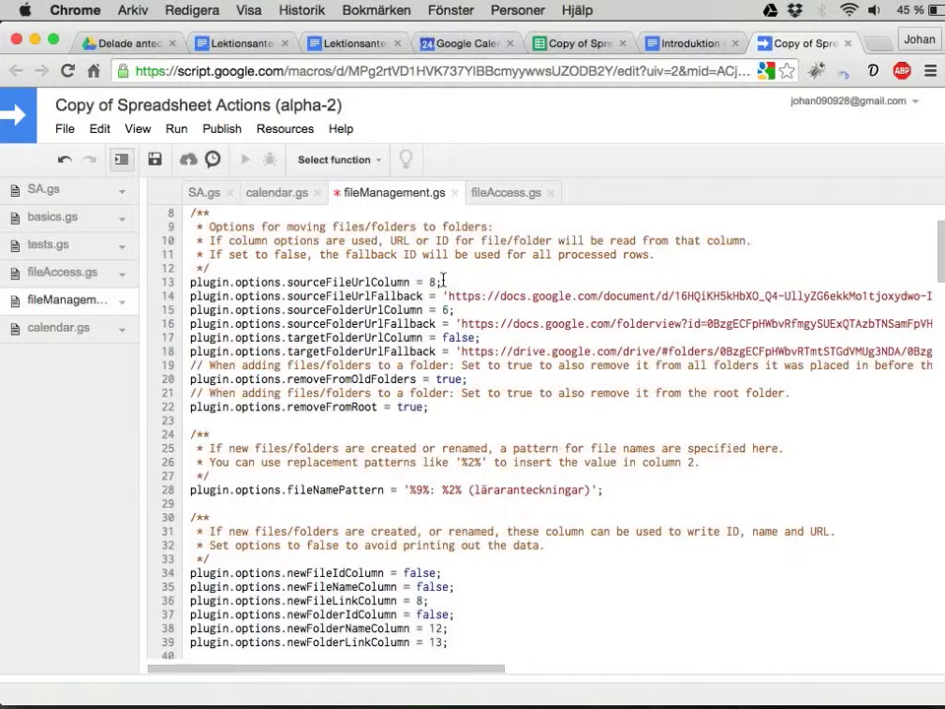
pyautogui.hotkey('ctrl', 's')
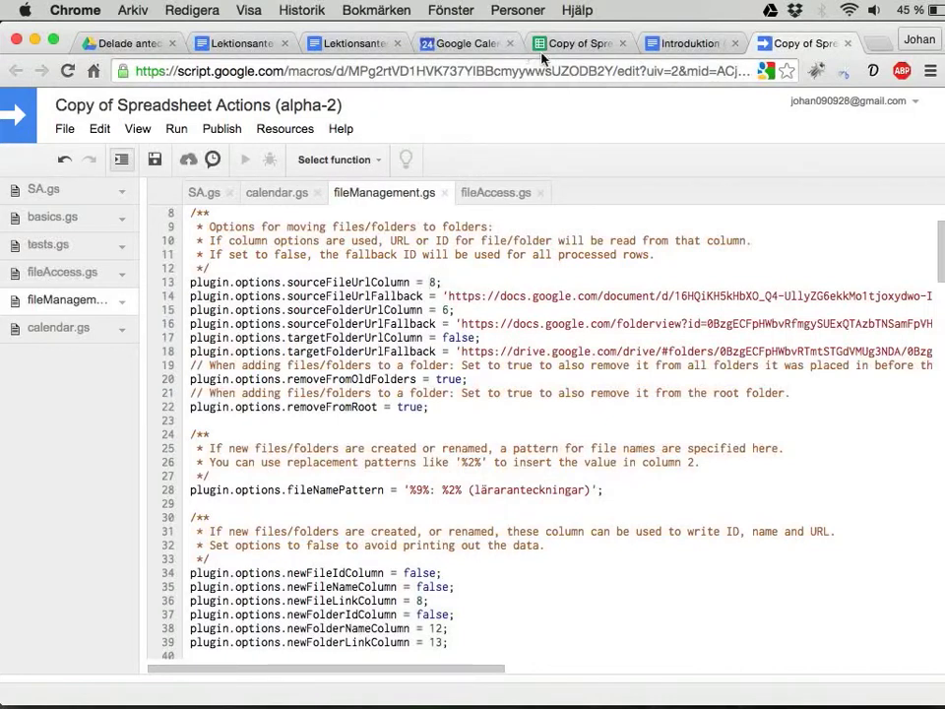
pyautogui.click(576, 44)
# Step: Run Spreadsheet actions > Bulk actions > Rename files over the lesson rows
pyautogui.click(453, 129)
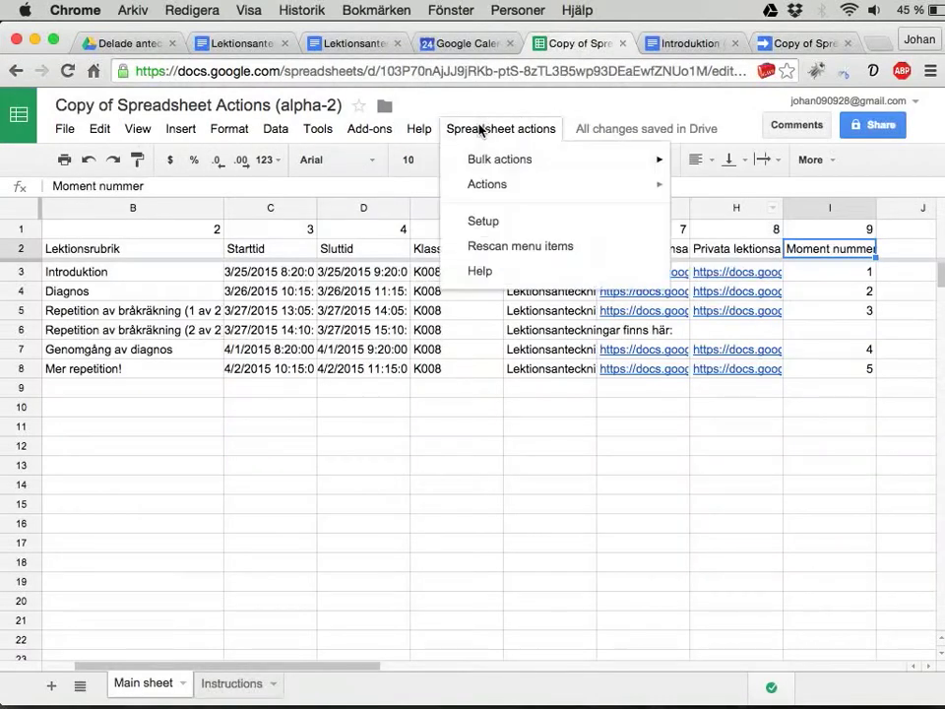
pyautogui.moveTo(483, 162)
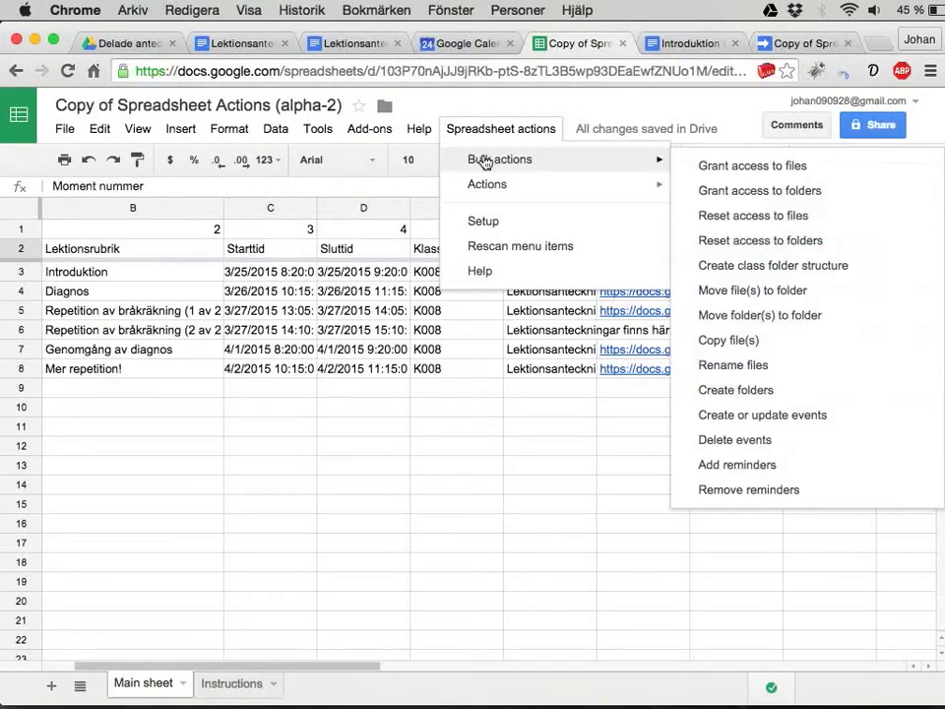
pyautogui.click(716, 370)
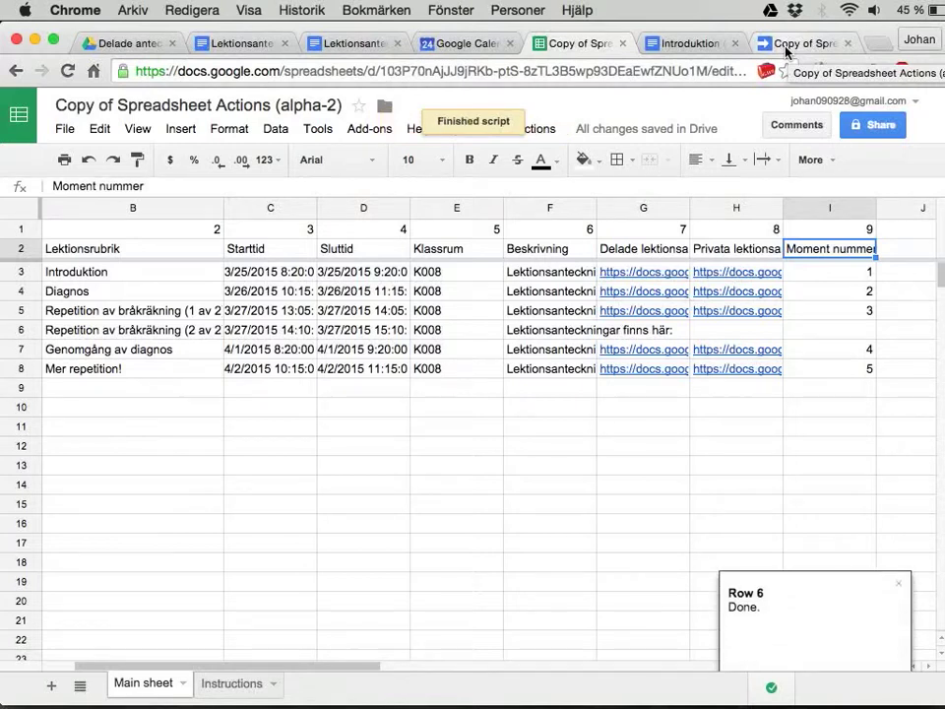
# Step: Set sourceFileUrlColumn to 7 and change the pattern to '%9%: %2% (delade anteckningar)', then save
pyautogui.click(788, 46)
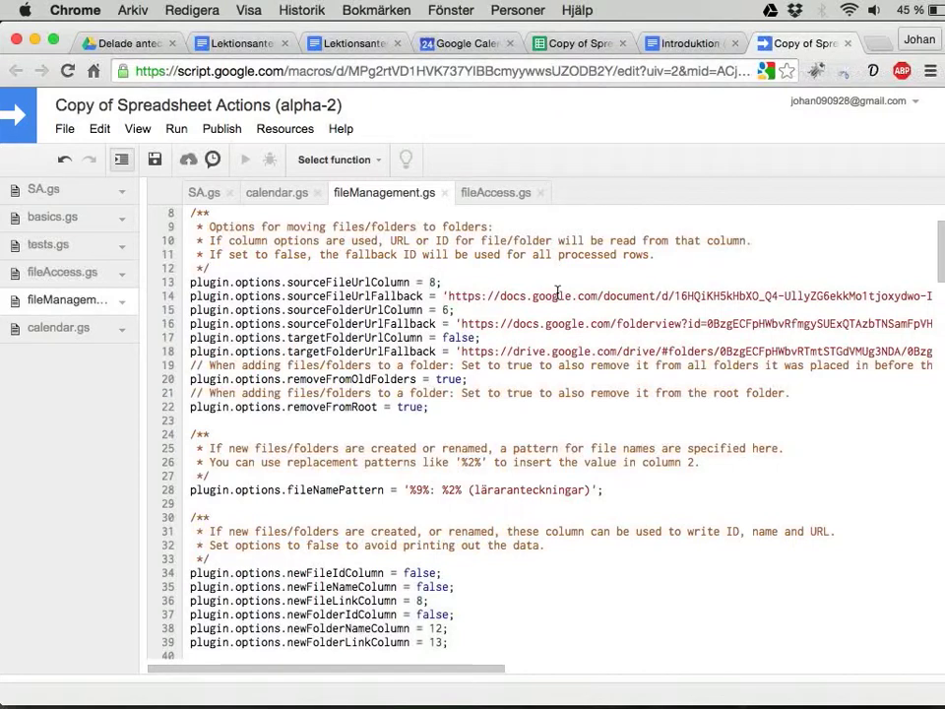
pyautogui.press('BackSpace')
pyautogui.write('7')
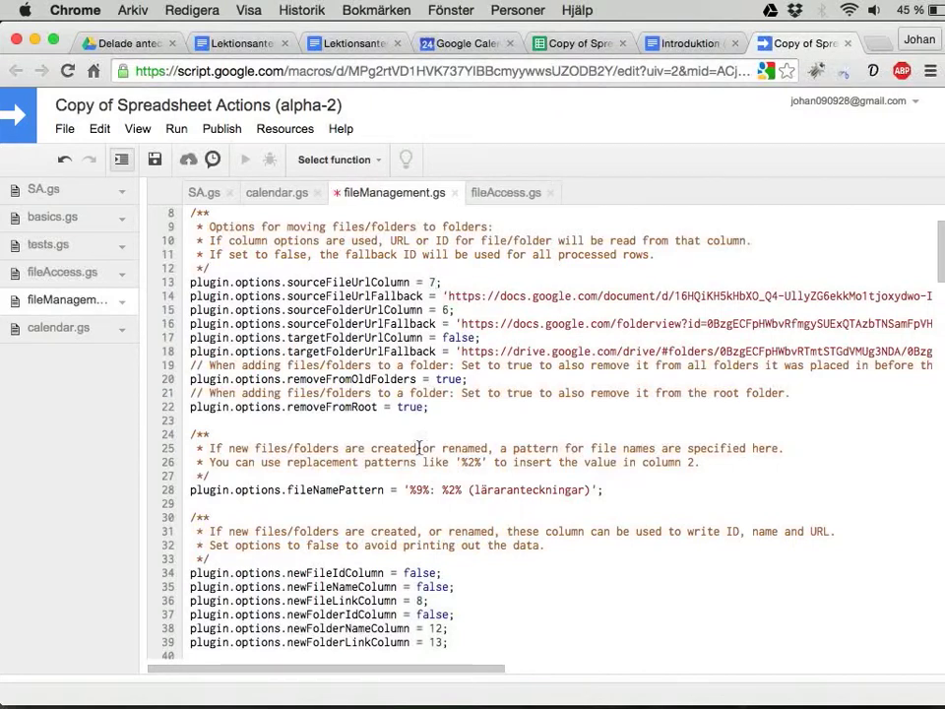
pyautogui.doubleClick(496, 489)
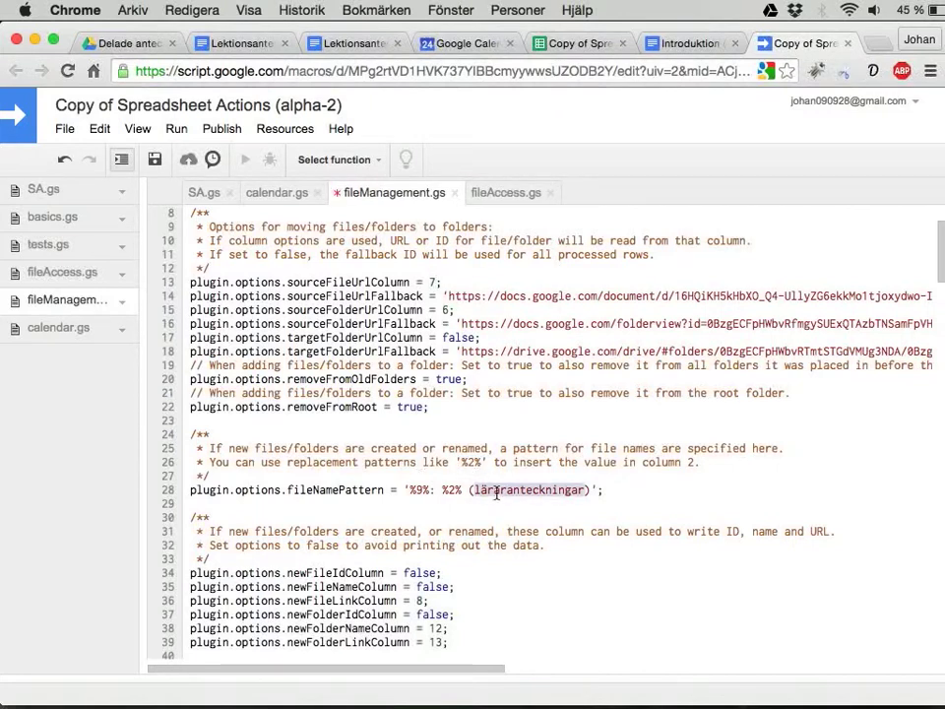
pyautogui.write('delade a')
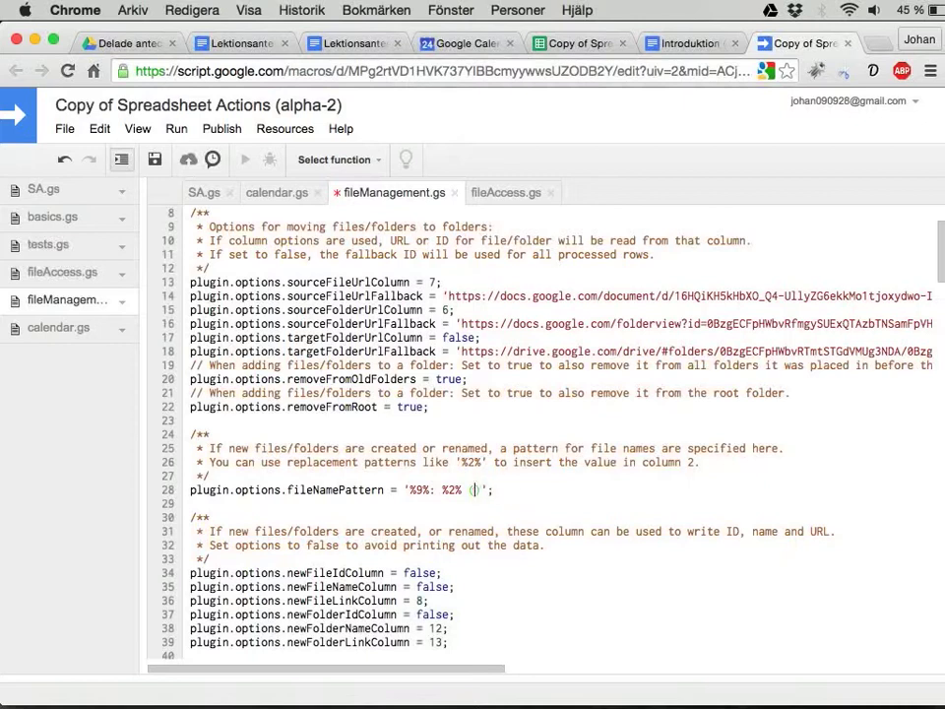
pyautogui.write('nteckningar')
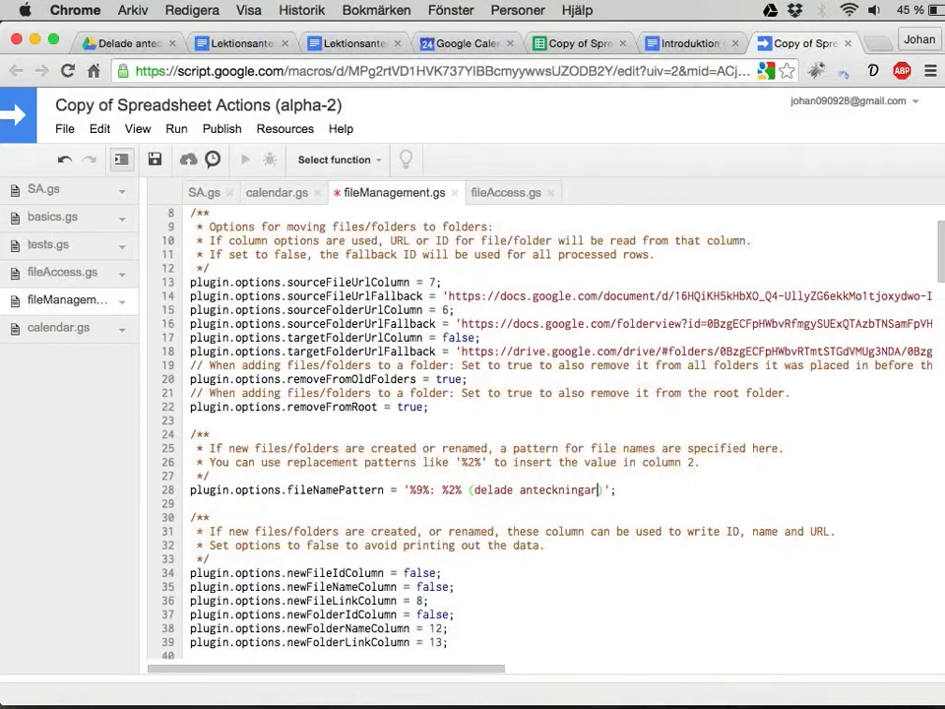
pyautogui.hotkey('ctrl', 's')
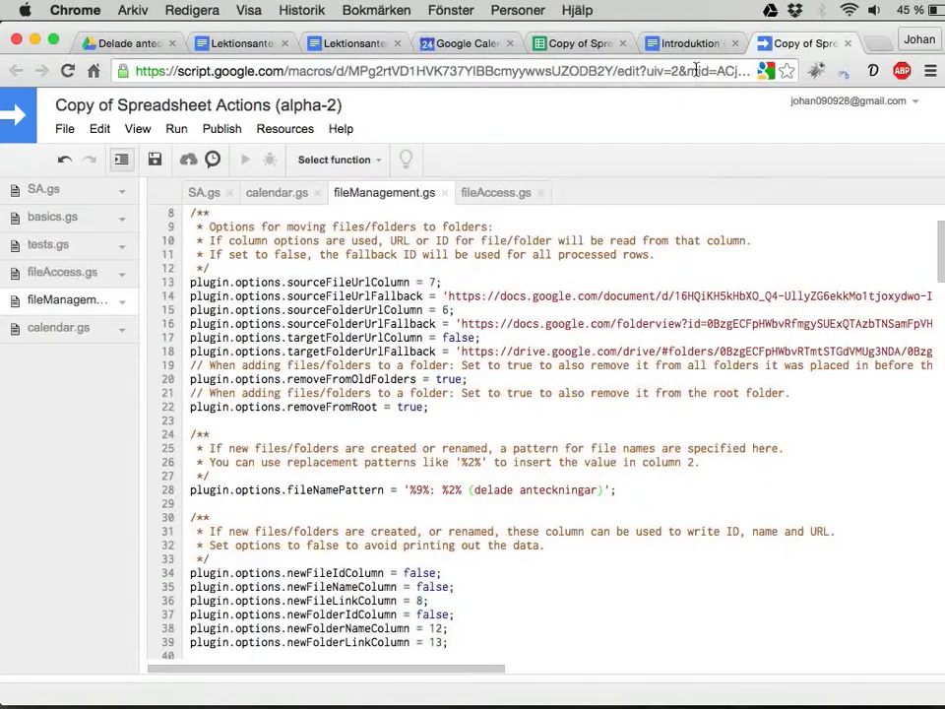
# Step: Rerun Bulk actions > Rename files from the spreadsheet and check the Introduktion notes Doc
pyautogui.click(589, 46)
pyautogui.click(462, 129)
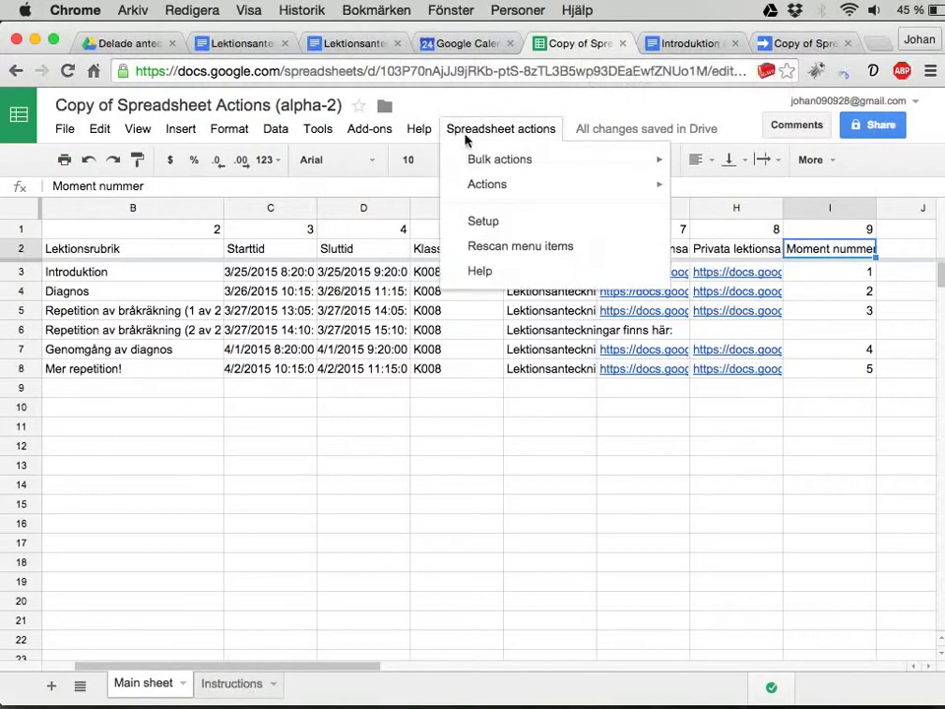
pyautogui.moveTo(471, 163)
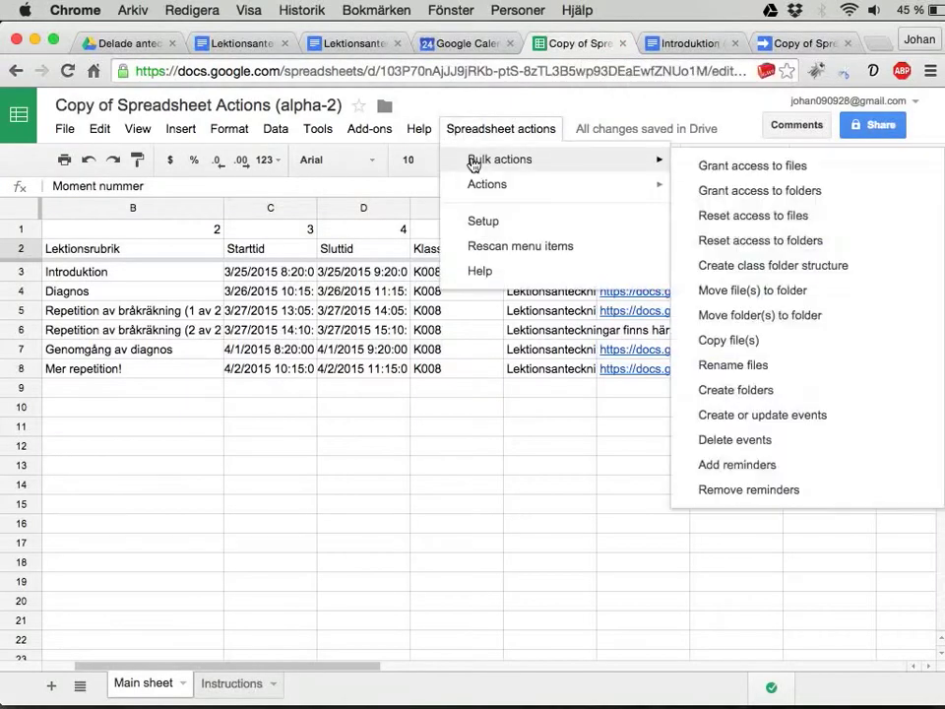
pyautogui.click(736, 365)
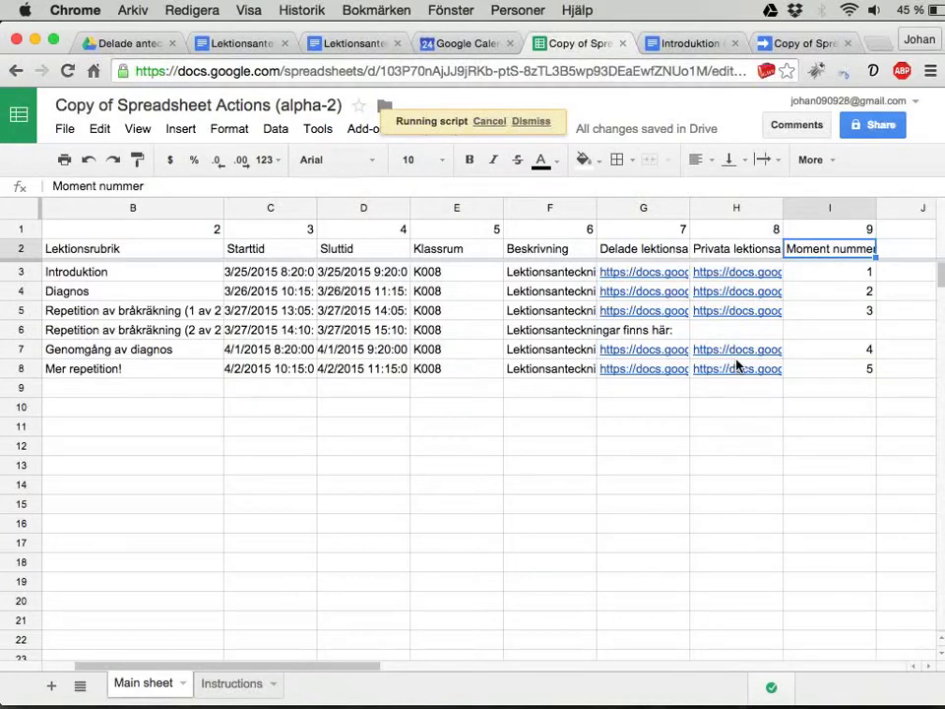
pyautogui.click(693, 44)
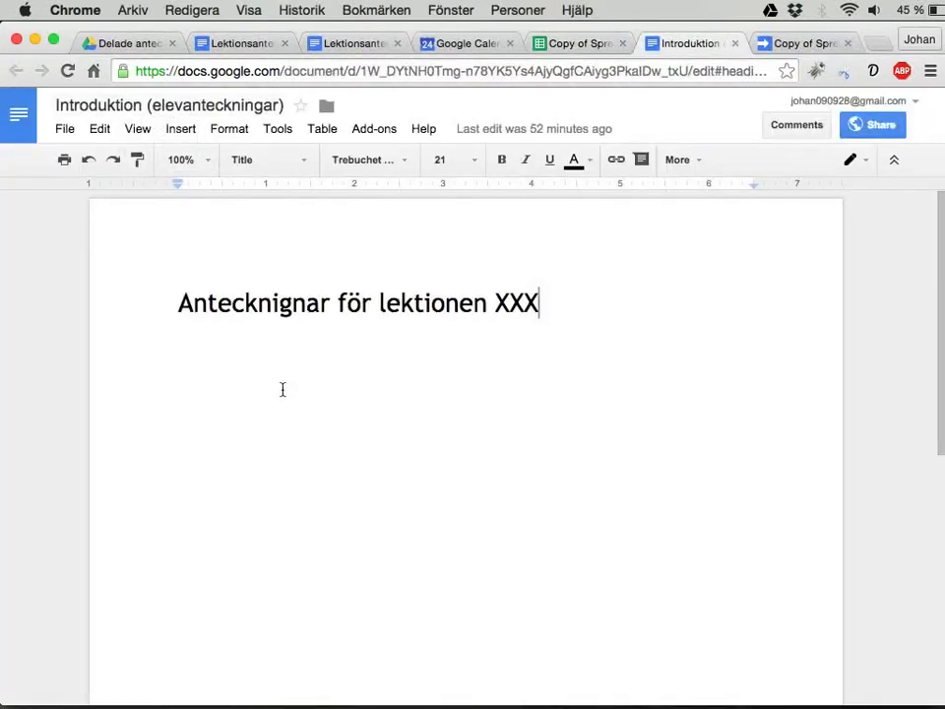
# Step: Reload the Introduktion notes Doc so it shows the name '1: Introduktion (delade anteckningar)'
pyautogui.press('super+r')
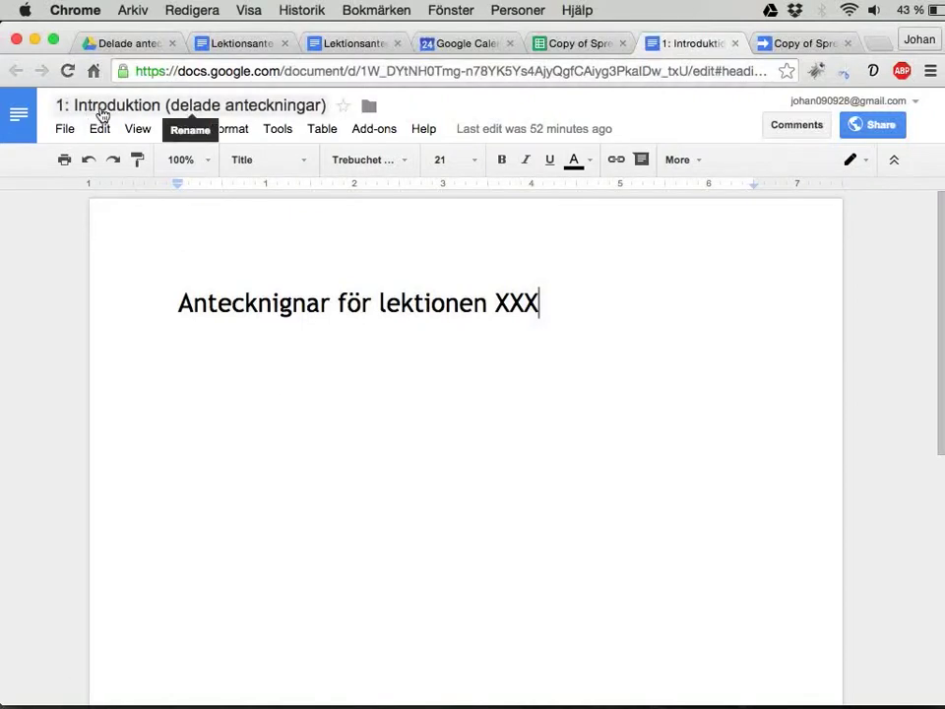
pyautogui.click(125, 43)
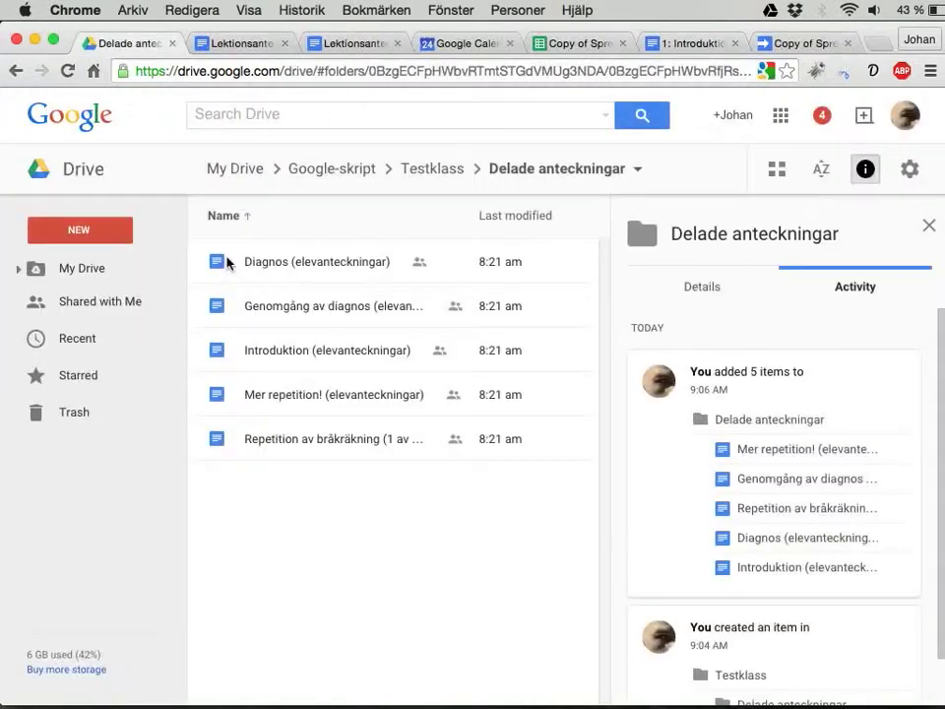
# Step: Reload the Delade anteckningar folder to list the five Docs numbered 1–5 '(delade anteckningar)'
pyautogui.click(68, 72)
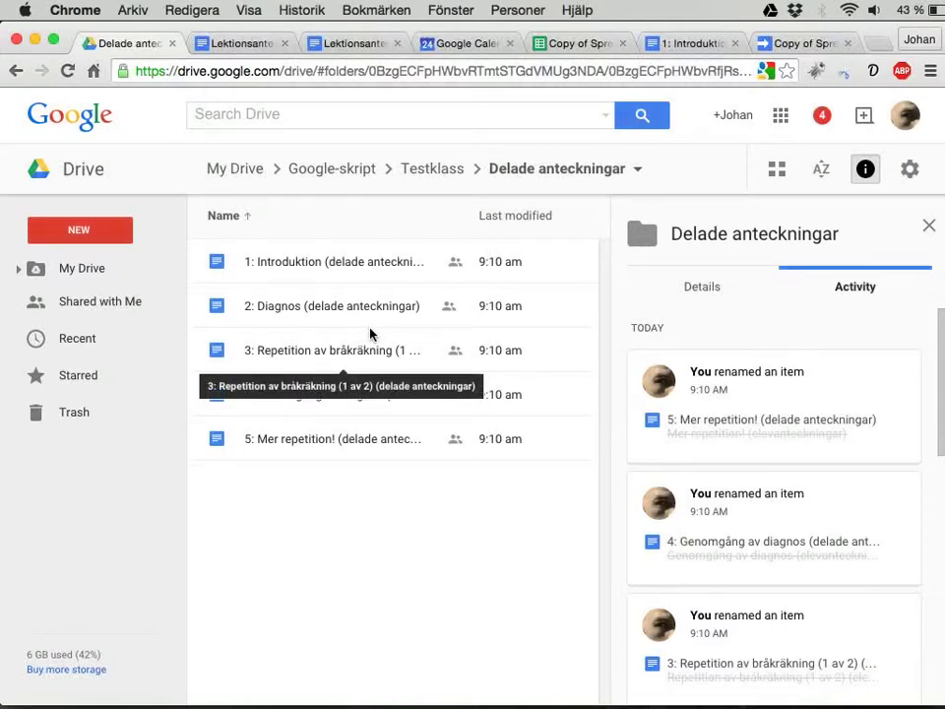
# Step: Check the Introduktion calendar event: 25 March, 08:20–09:20 in room K008
pyautogui.click(462, 43)
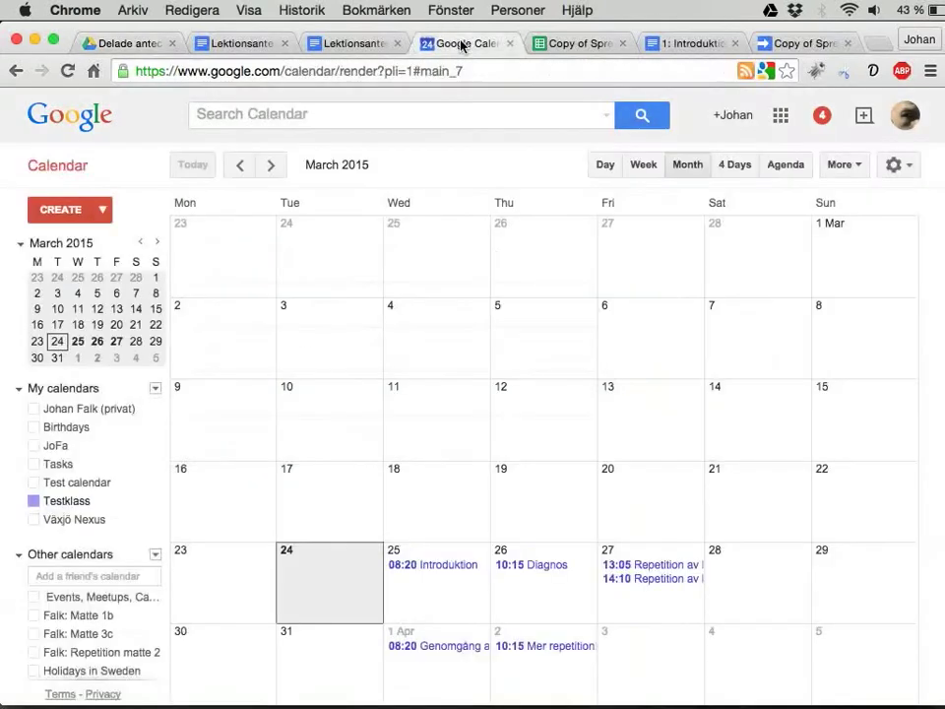
pyautogui.click(458, 566)
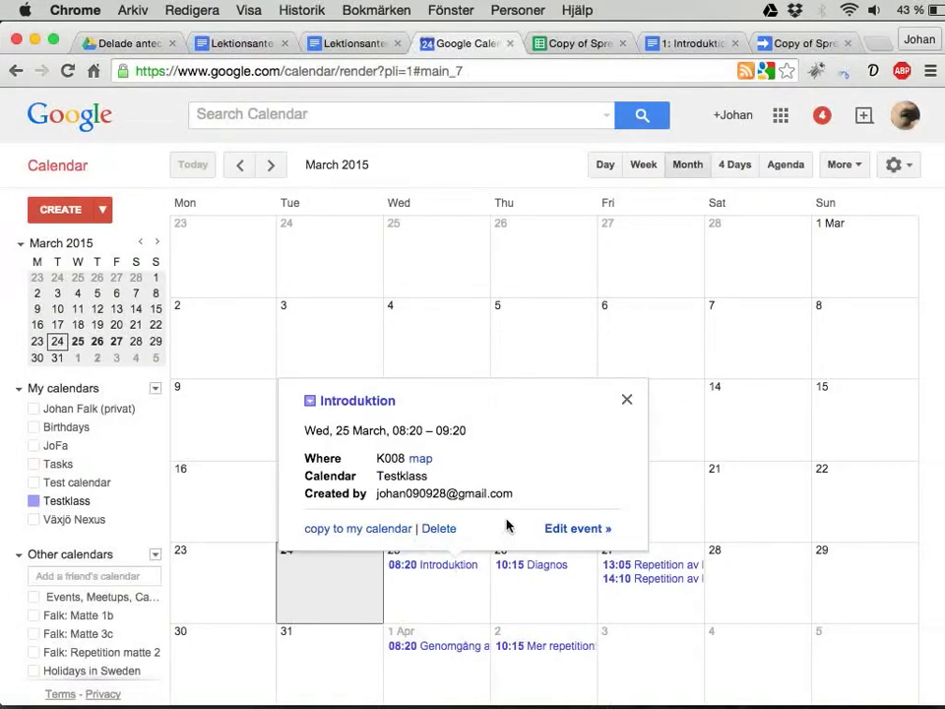
pyautogui.click(626, 400)
pyautogui.click(579, 43)
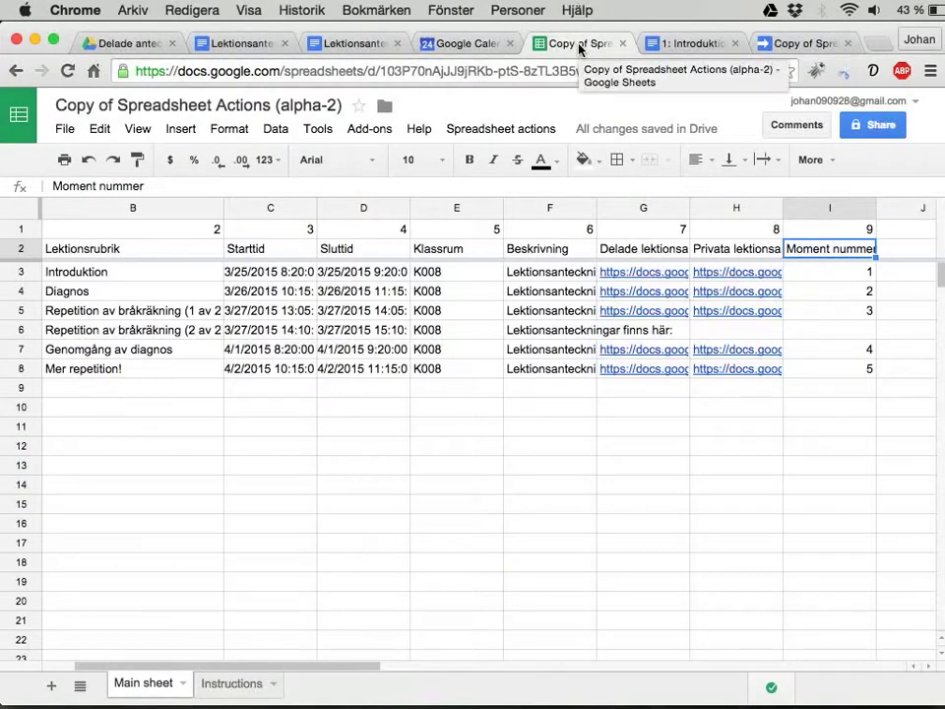
# Step: Enter 1 in cell A6 under Process? for the second Repetition av bråkräkning row
pyautogui.press('Home')
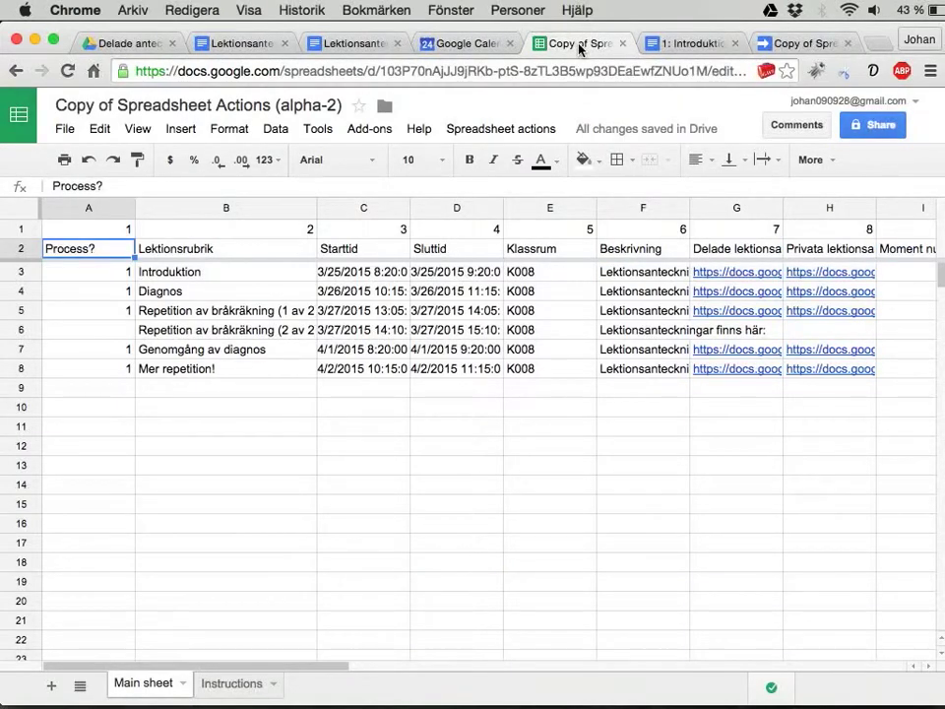
pyautogui.press('Down')
pyautogui.press('Down')
pyautogui.press('Down')
pyautogui.press('Down')
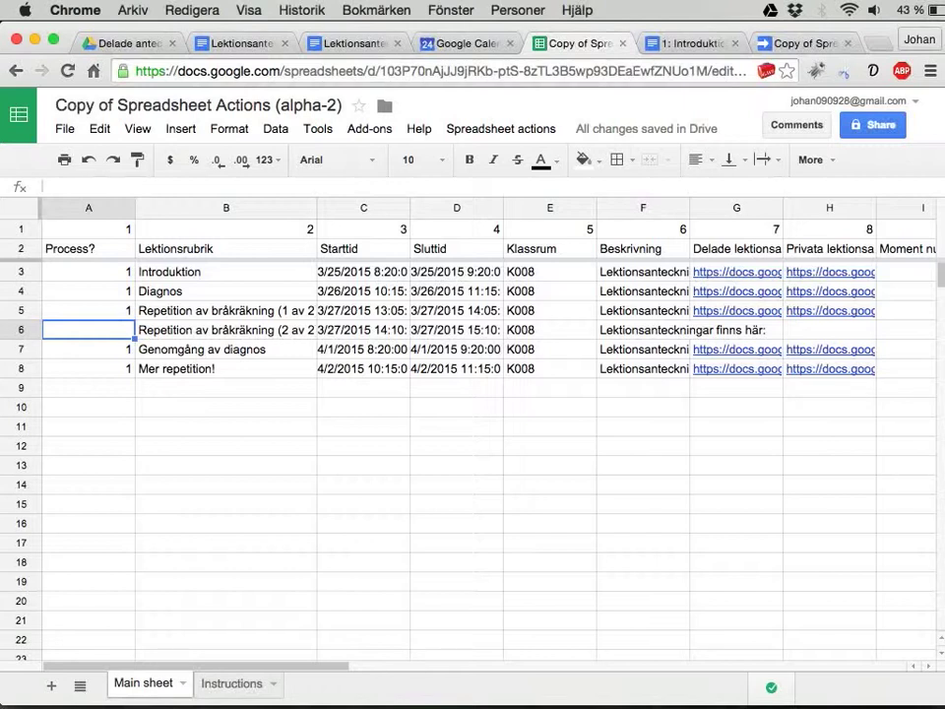
pyautogui.write('1')
pyautogui.press('Return')
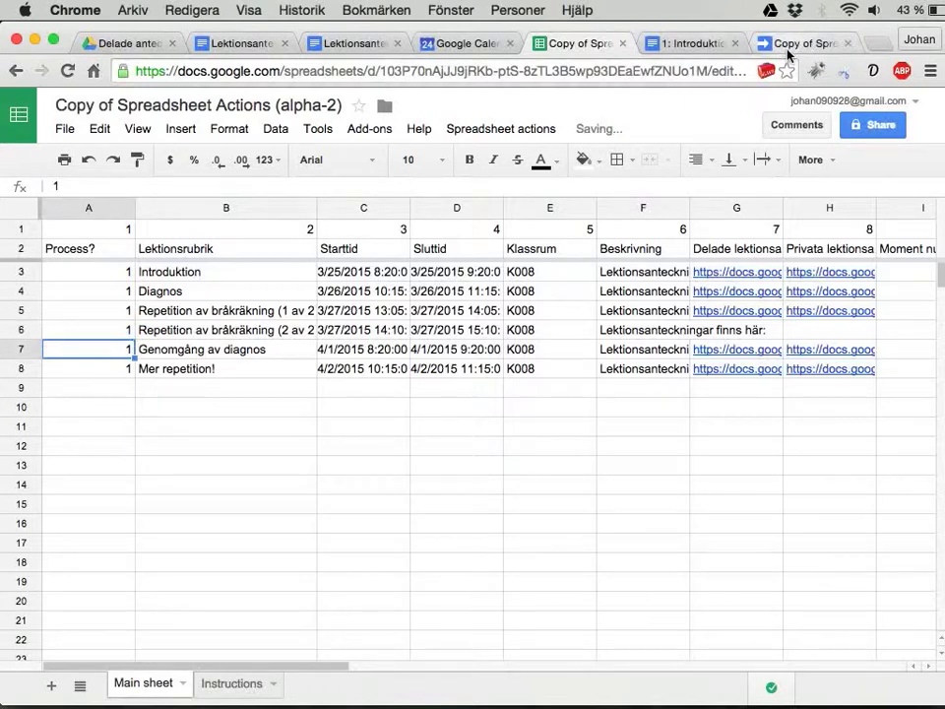
pyautogui.click(785, 47)
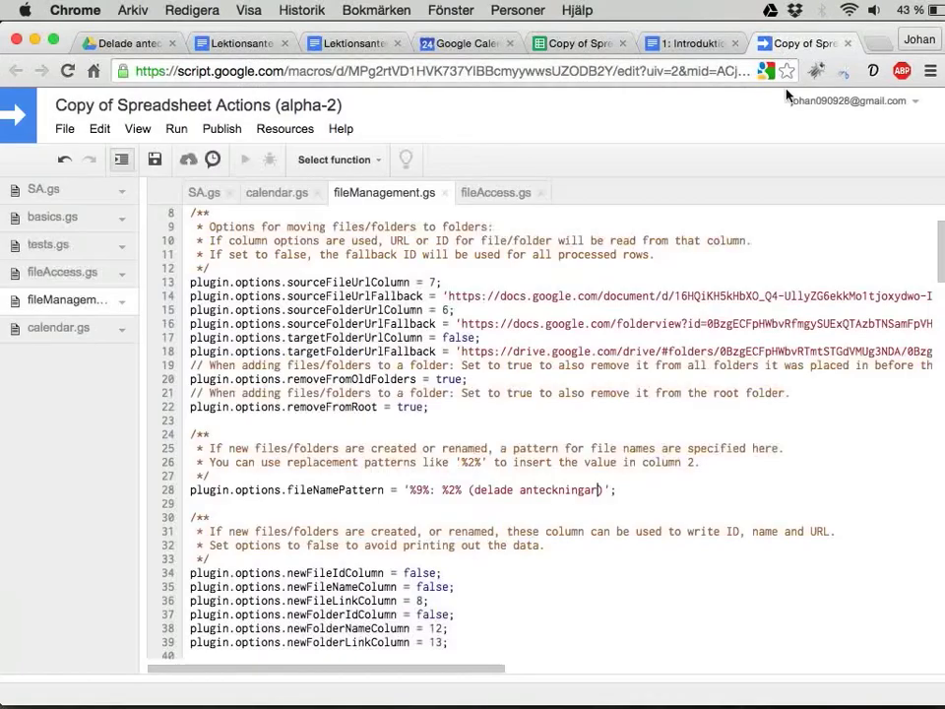
# Step: Review calendar.gs reminder lines 23–26: calendar 'Testklass', reminderType 'sms', minutesBefore 4
pyautogui.click(60, 330)
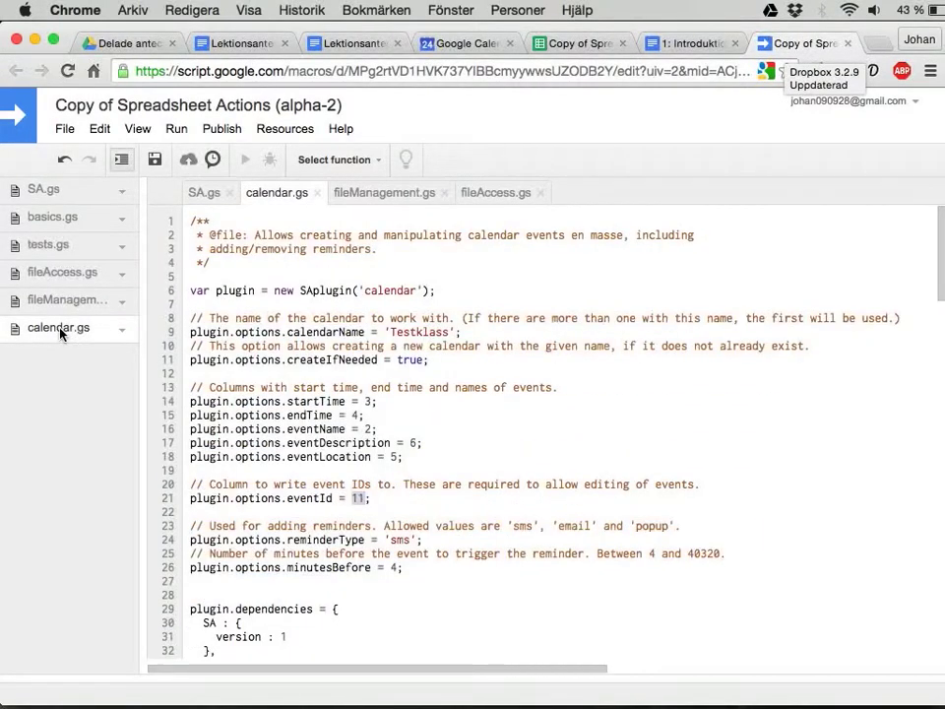
pyautogui.scroll(-2, 384, 519)
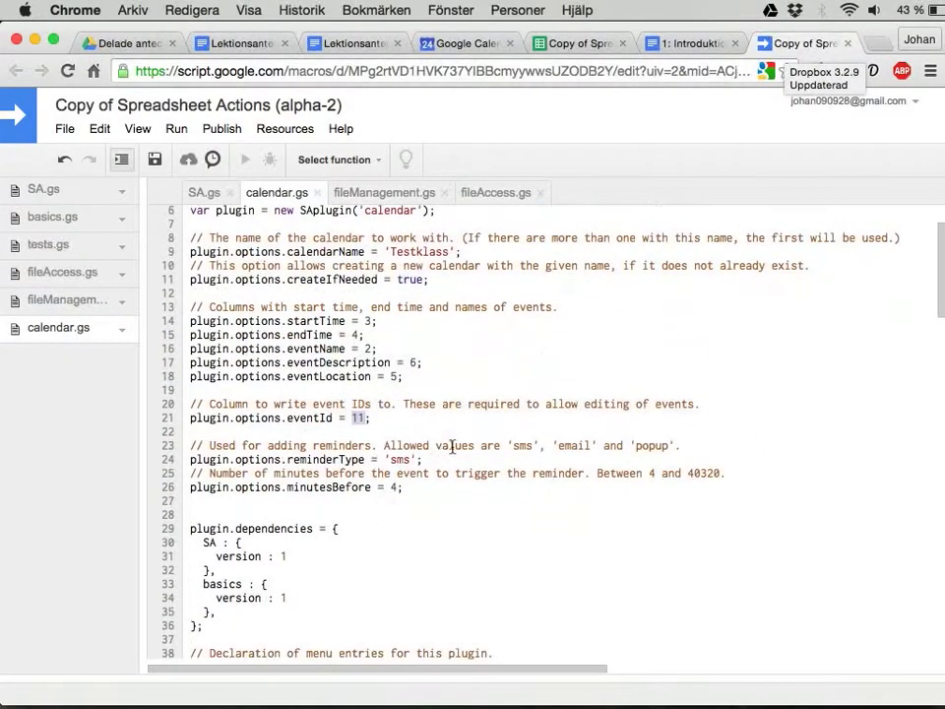
pyautogui.moveTo(190, 446); pyautogui.dragTo(190, 500)
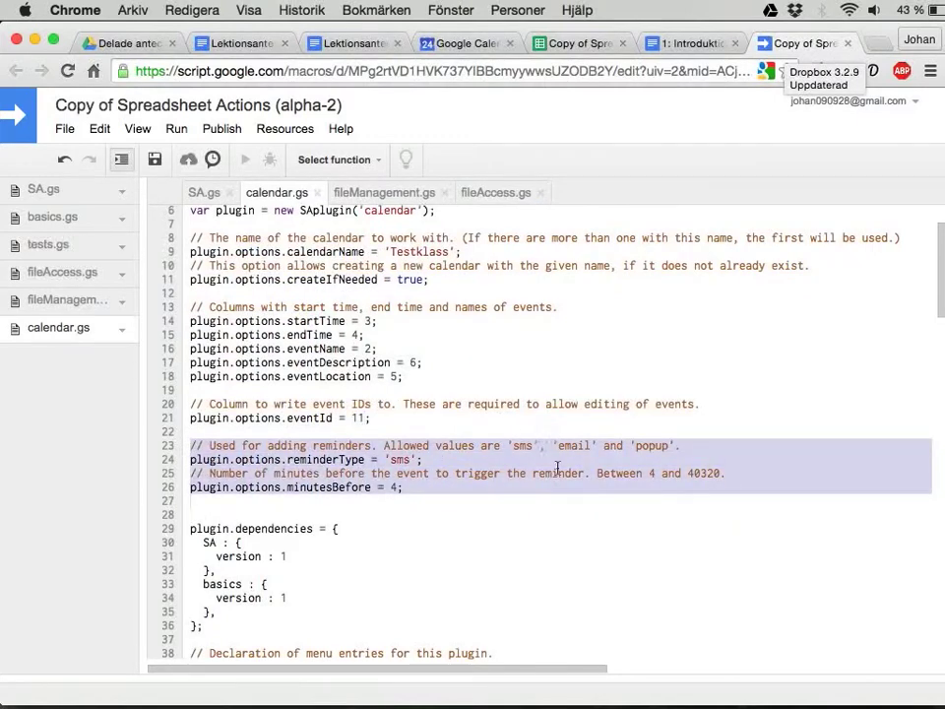
pyautogui.doubleClick(395, 461)
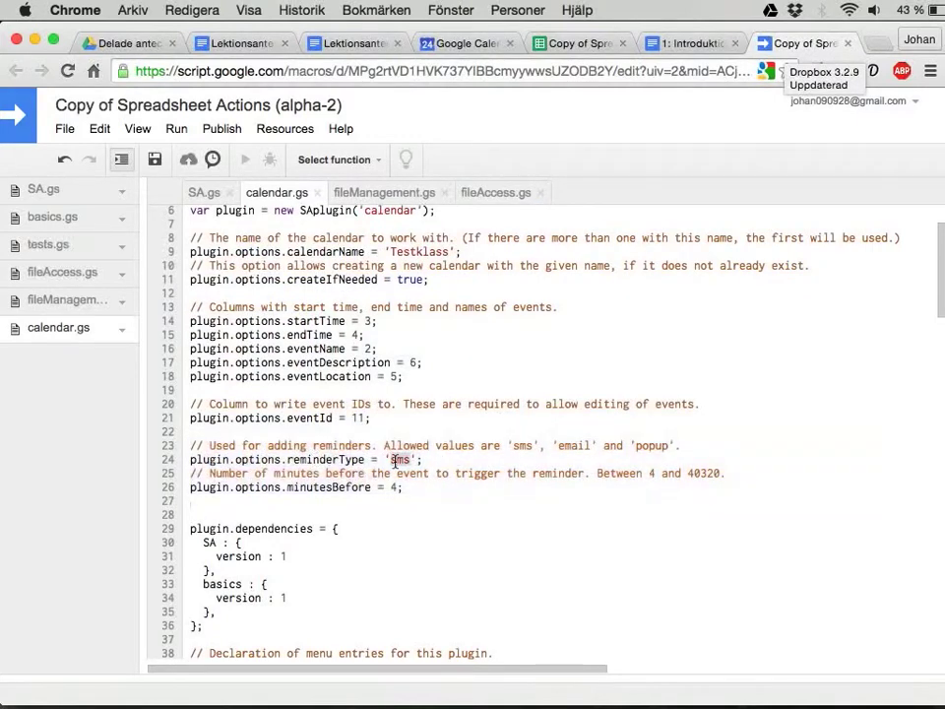
pyautogui.click(392, 486)
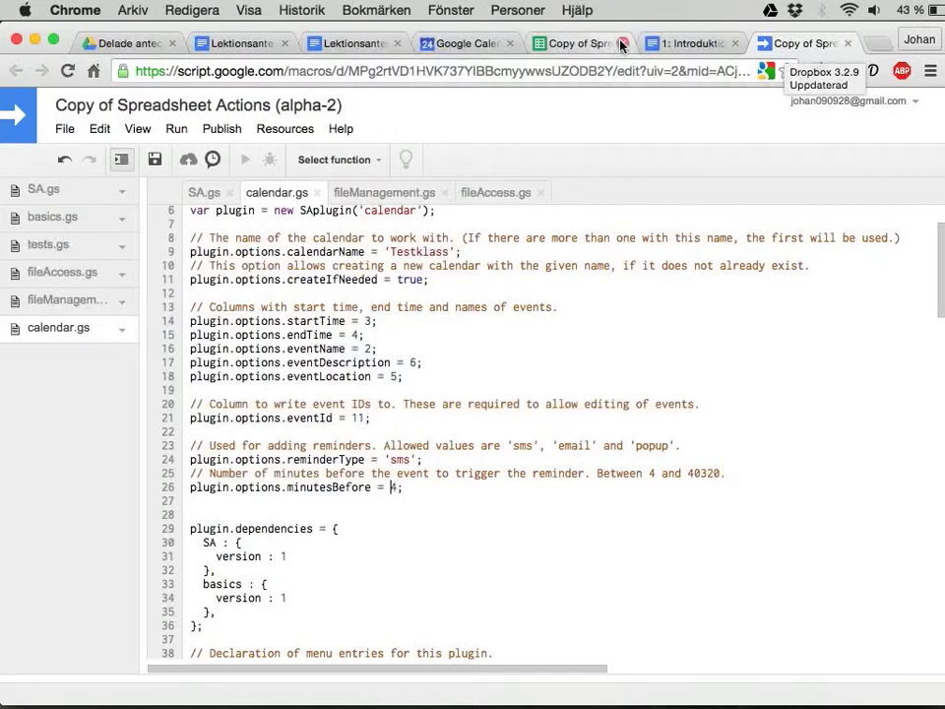
# Step: Run Spreadsheet actions > Bulk actions > Add reminders over lesson rows A3:D8
pyautogui.click(582, 44)
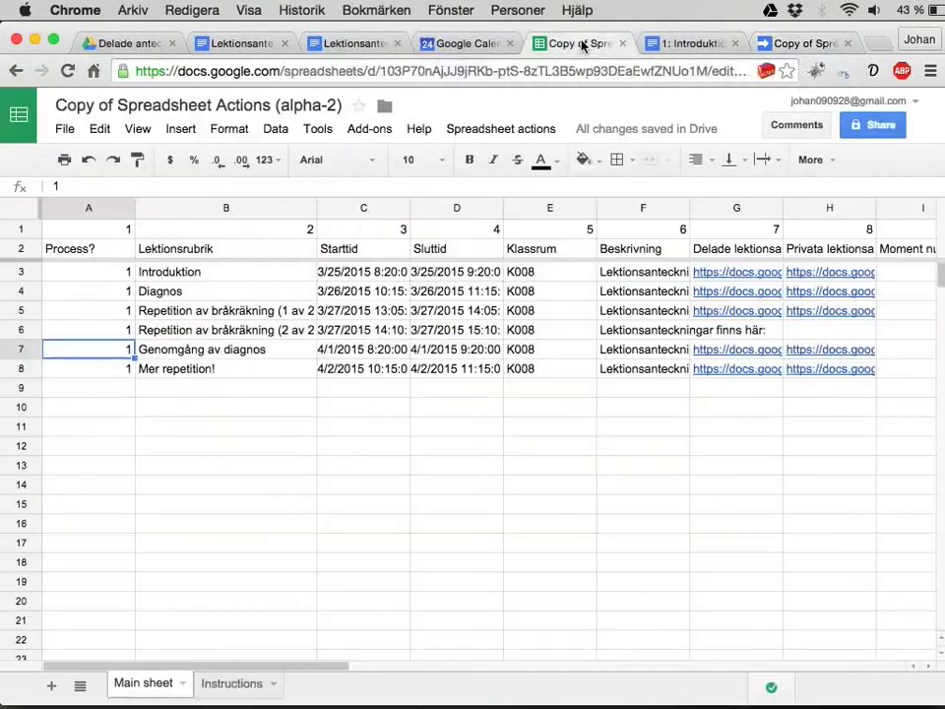
pyautogui.moveTo(105, 276); pyautogui.dragTo(481, 371)
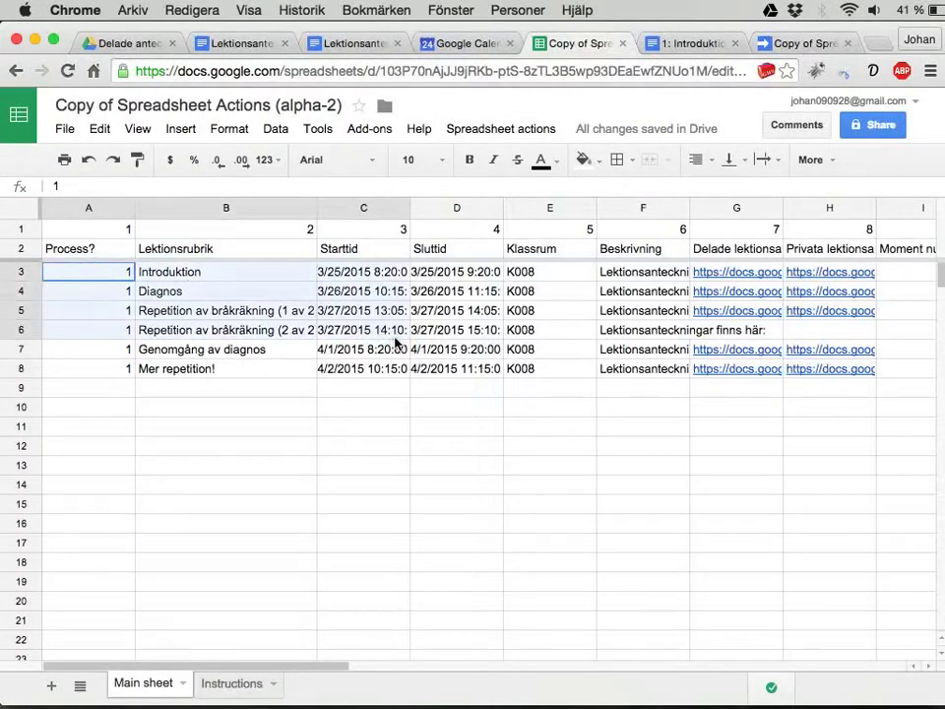
pyautogui.click(356, 426)
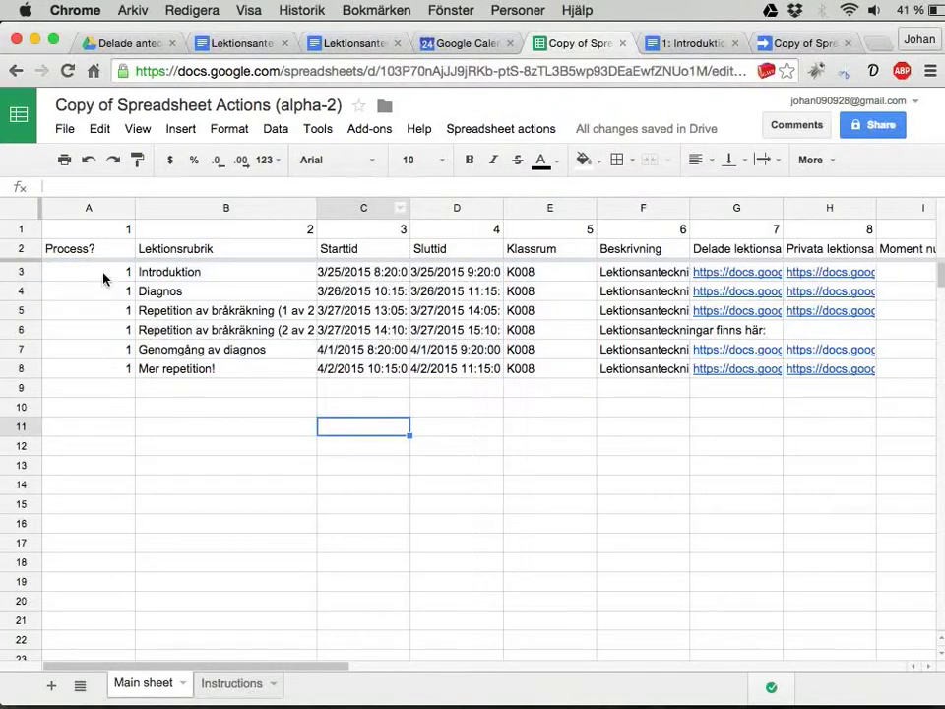
pyautogui.click(466, 129)
pyautogui.moveTo(473, 161)
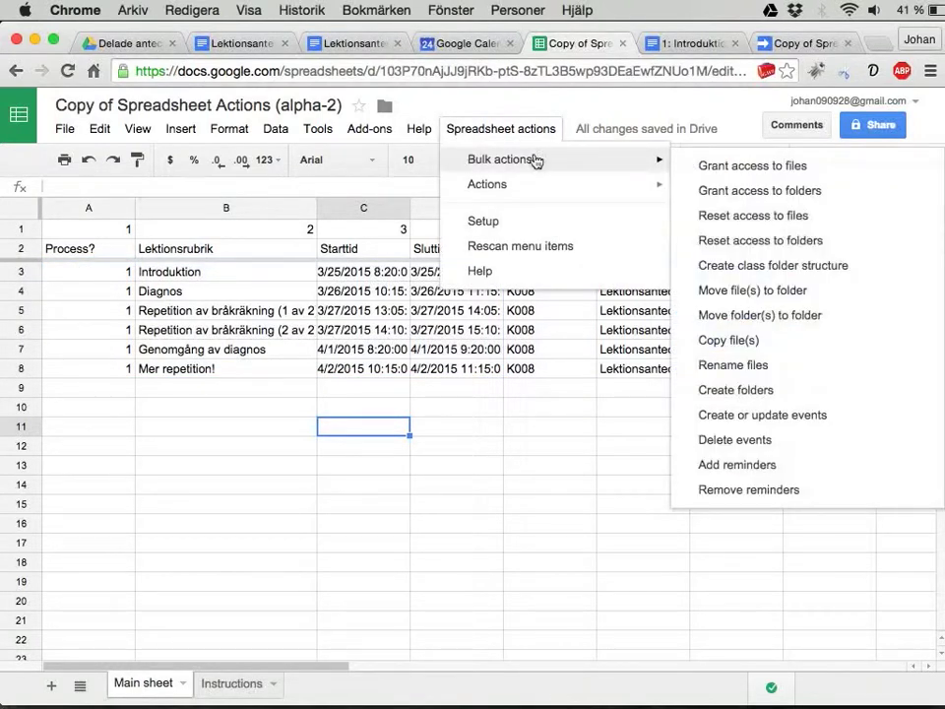
pyautogui.click(748, 474)
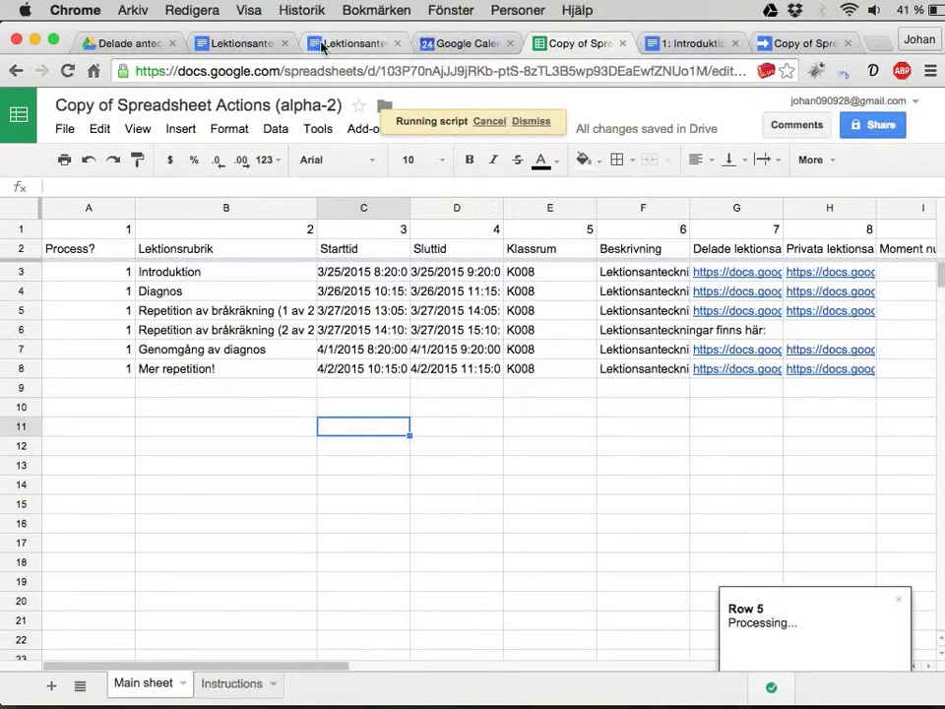
# Step: Verify the Diagnos event's Notifications show an SMS 4 minutes before, leaving without saving
pyautogui.click(459, 44)
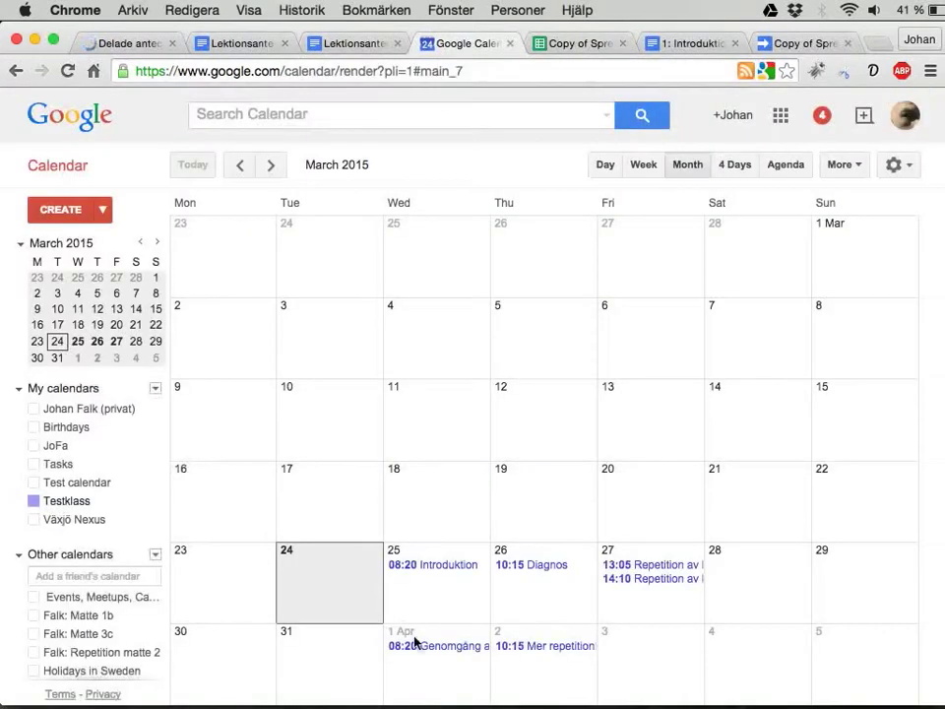
pyautogui.click(543, 567)
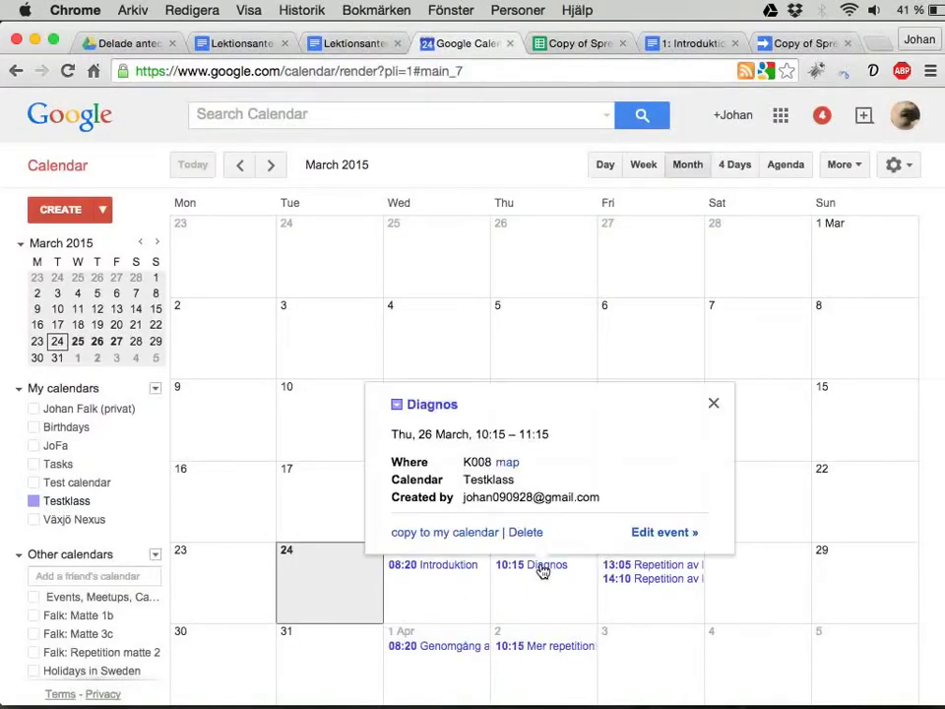
pyautogui.click(655, 538)
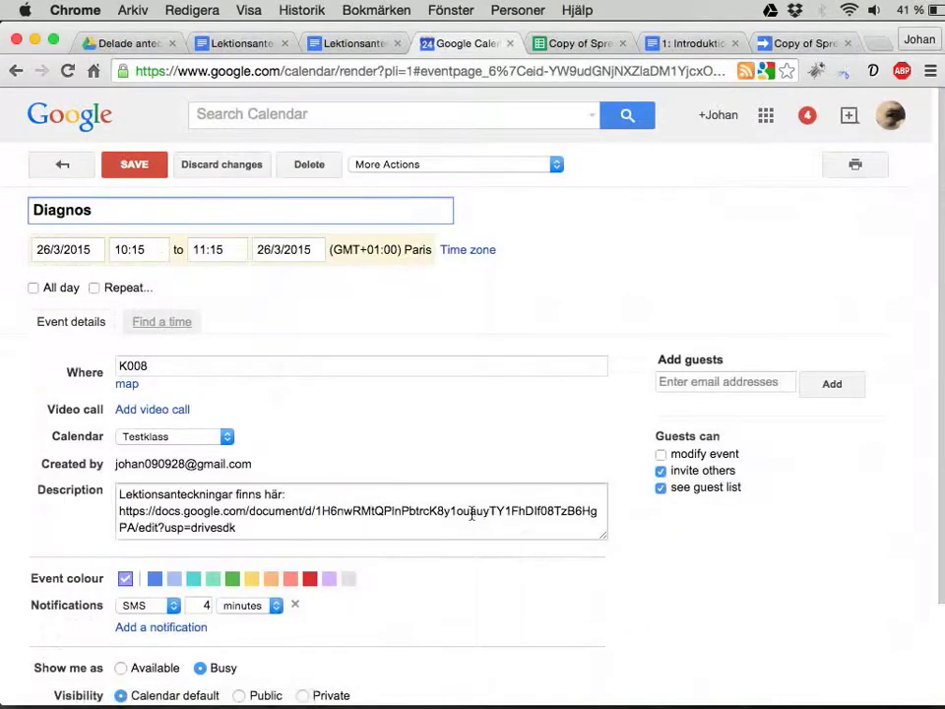
pyautogui.scroll(-2, 471, 519)
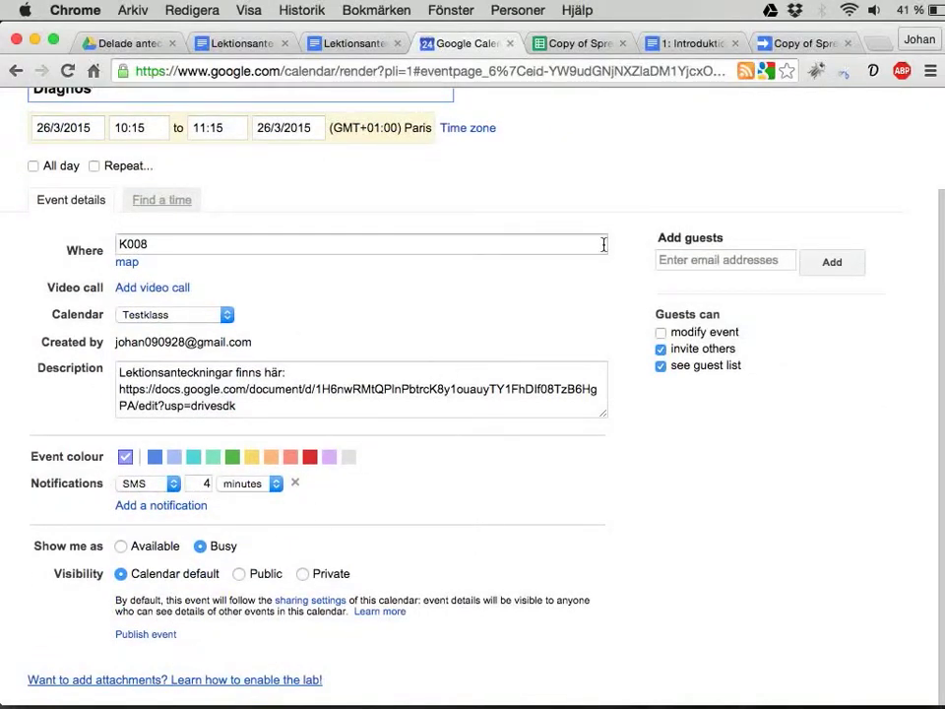
pyautogui.scroll(2, 604, 246)
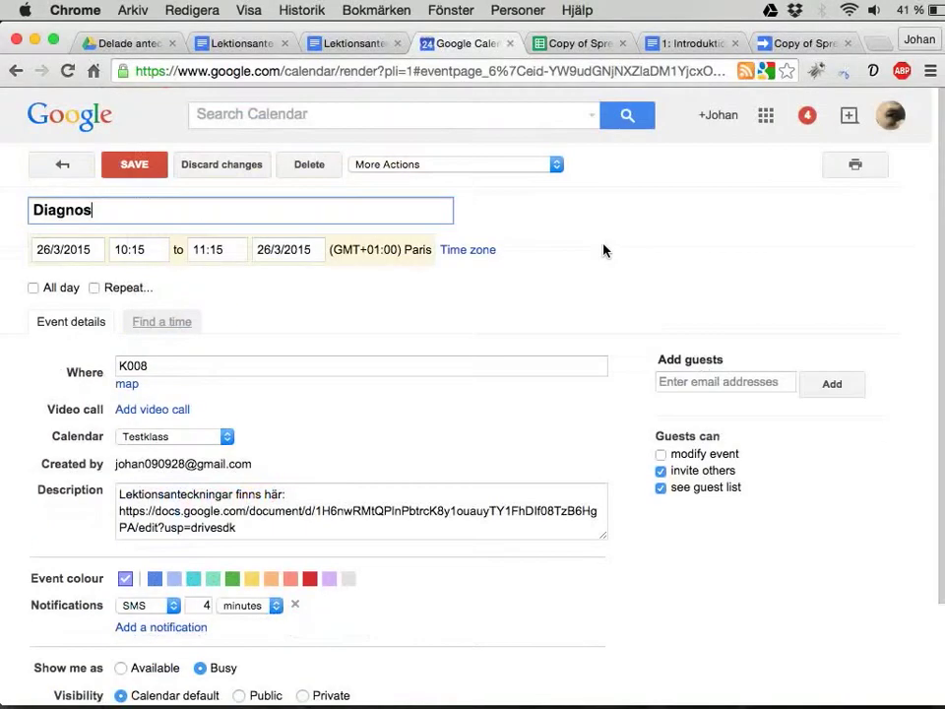
pyautogui.click(62, 165)
# Step: Run Spreadsheet actions > Bulk actions > Remove reminders on the lesson rows
pyautogui.click(576, 43)
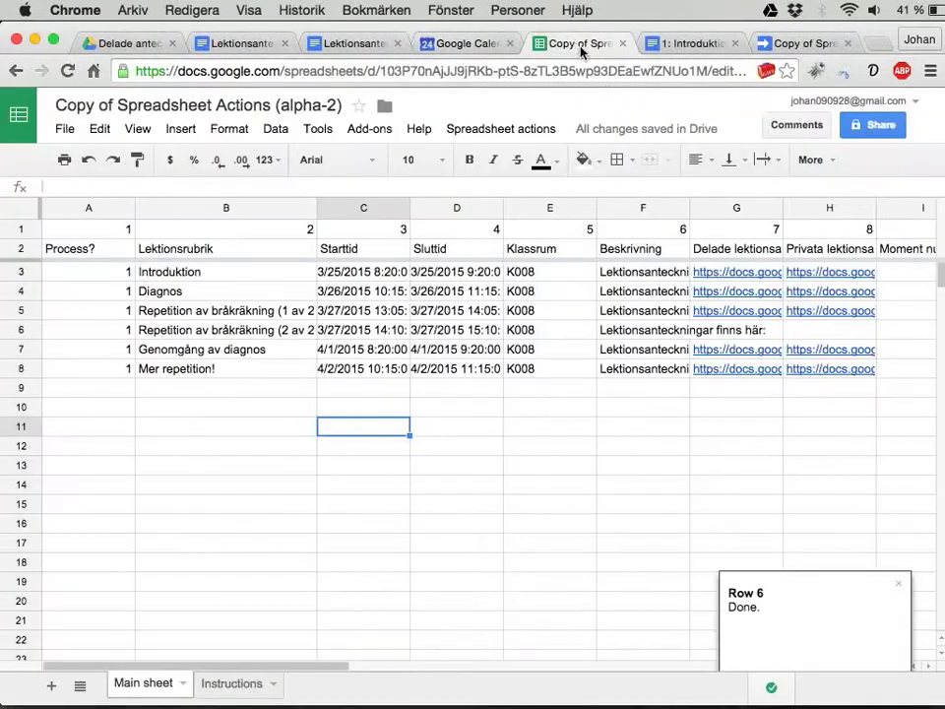
pyautogui.click(504, 129)
pyautogui.moveTo(513, 172)
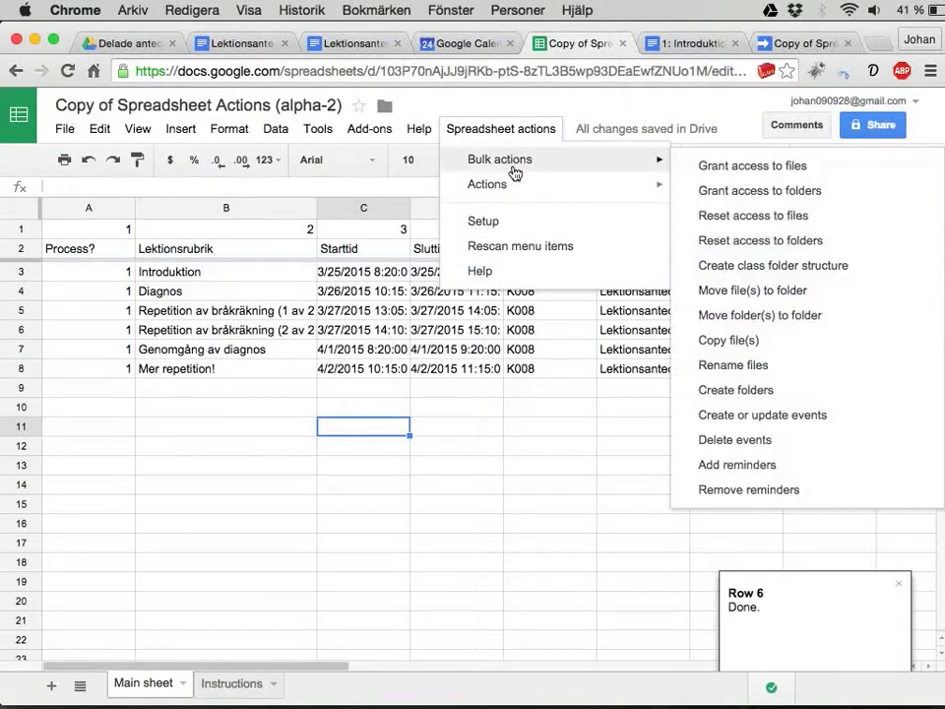
pyautogui.click(728, 490)
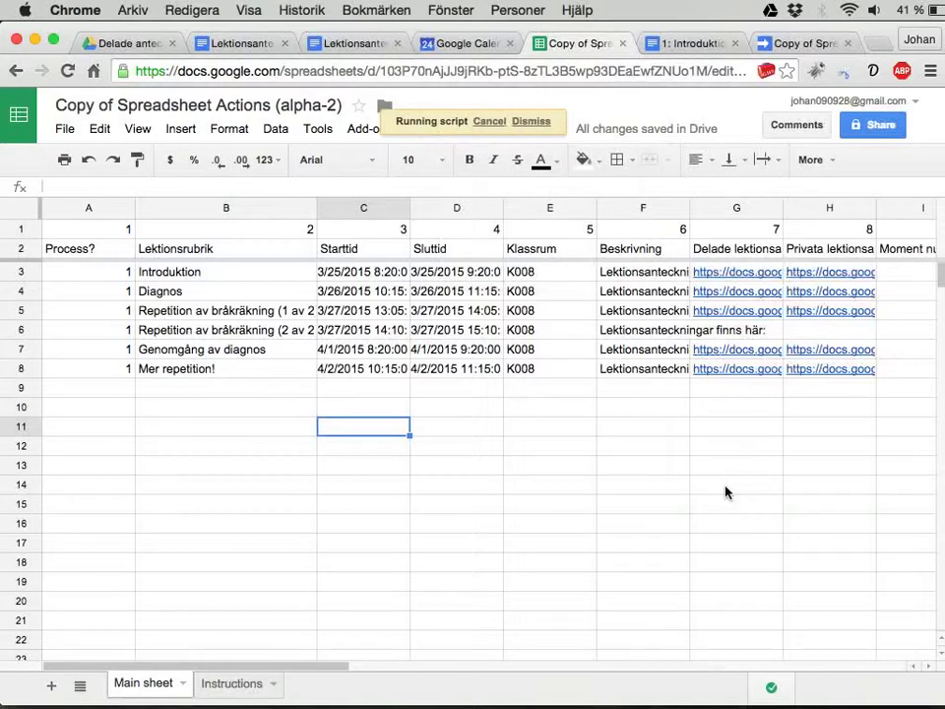